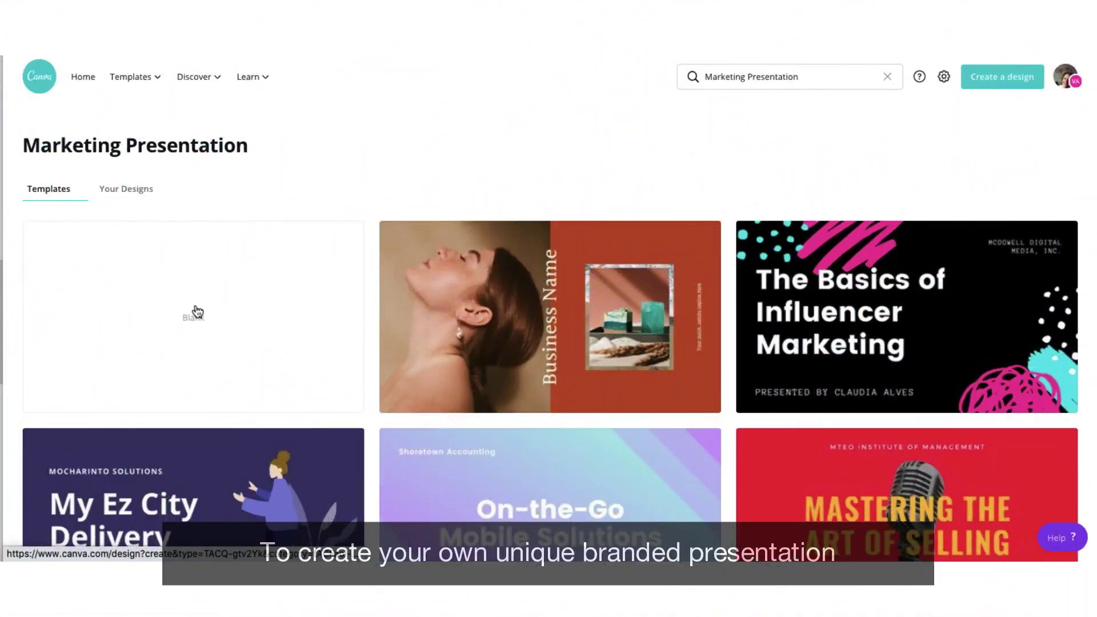
# Start a new blank 16:9 presentation from the Blank tile
pyautogui.click(195, 309)
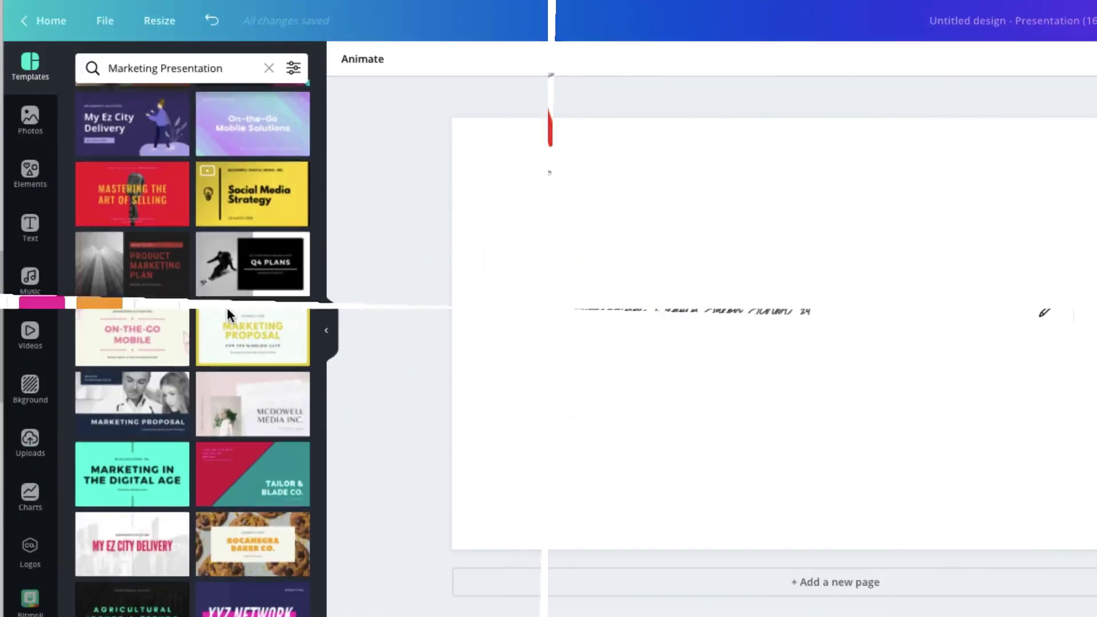
# Add the circular VA brand logo, shrink it, and place it at the slide's bottom centre
pyautogui.scroll(2, 228, 308)
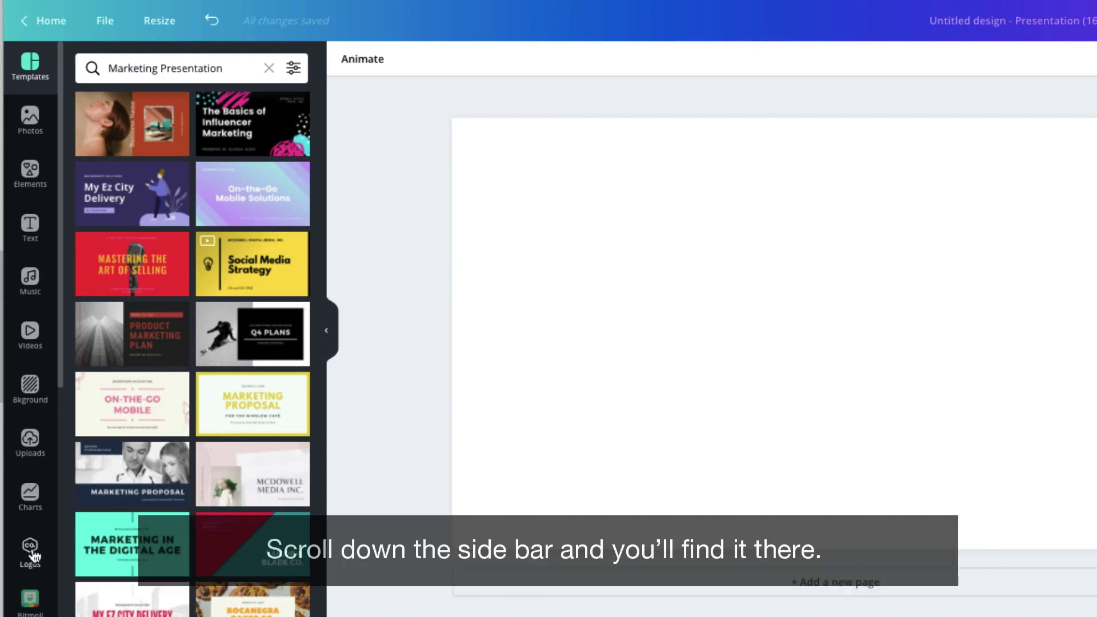
pyautogui.click(33, 554)
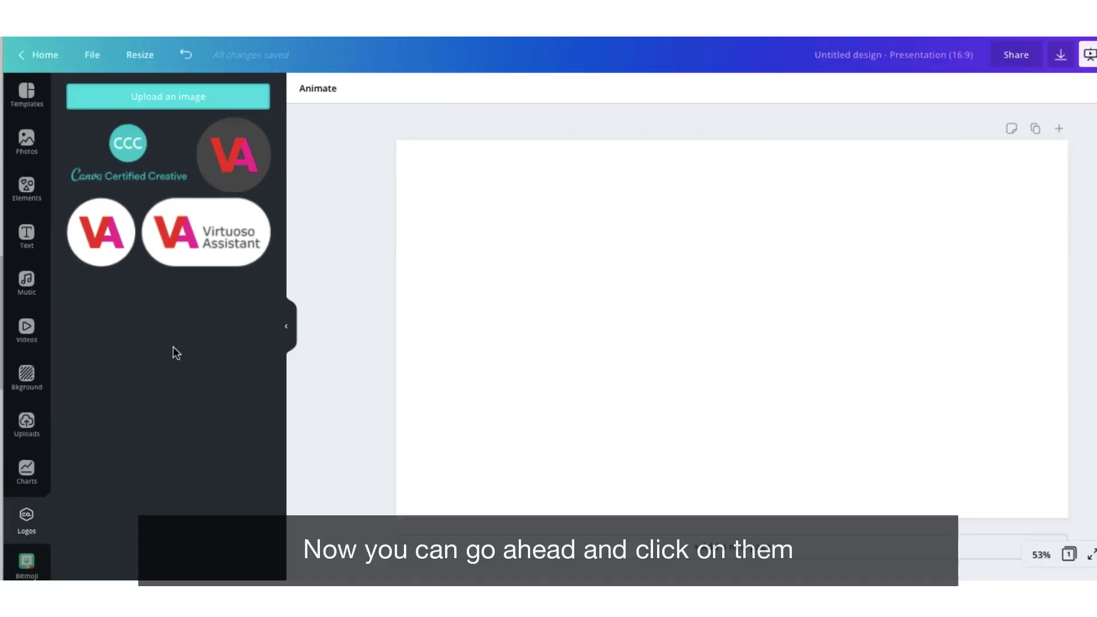
pyautogui.click(103, 260)
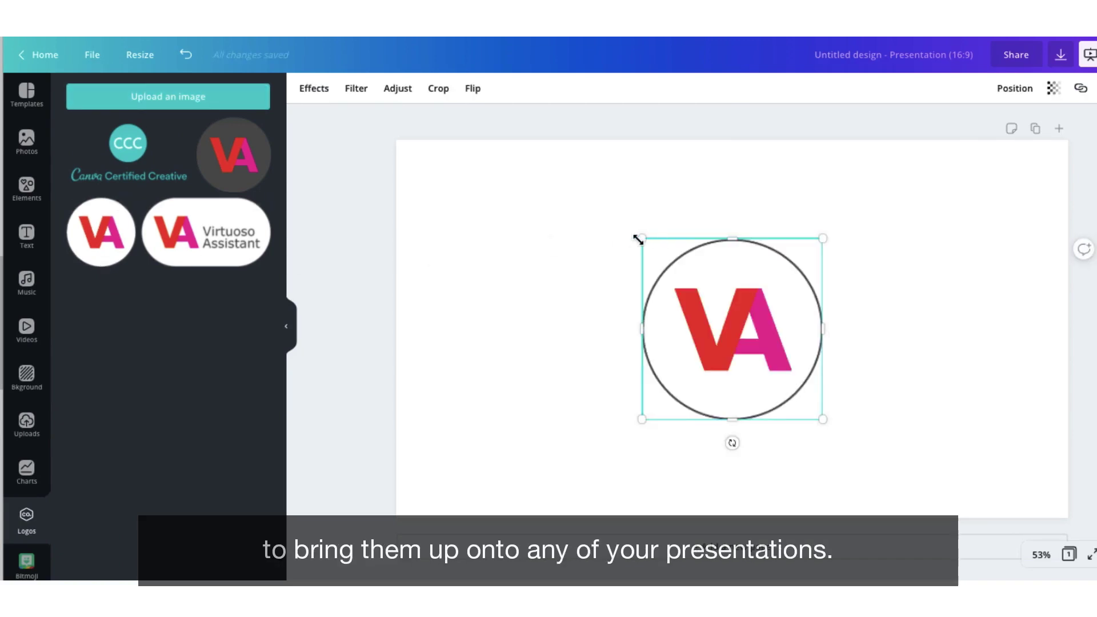
pyautogui.moveTo(640, 239); pyautogui.dragTo(809, 405)
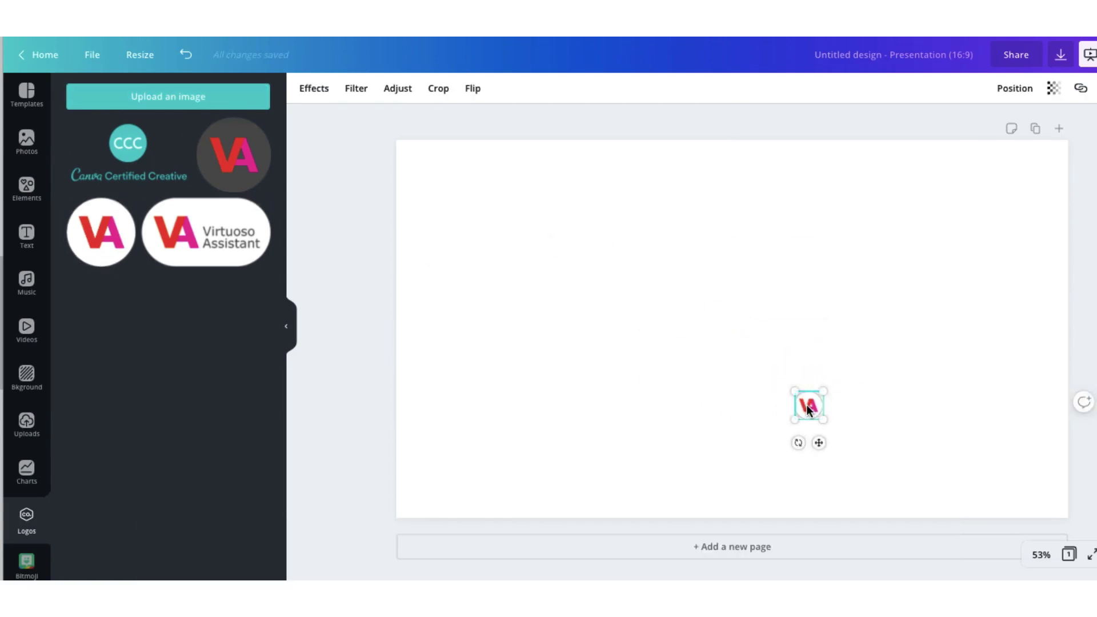
pyautogui.moveTo(819, 443); pyautogui.dragTo(732, 515)
pyautogui.click(670, 509)
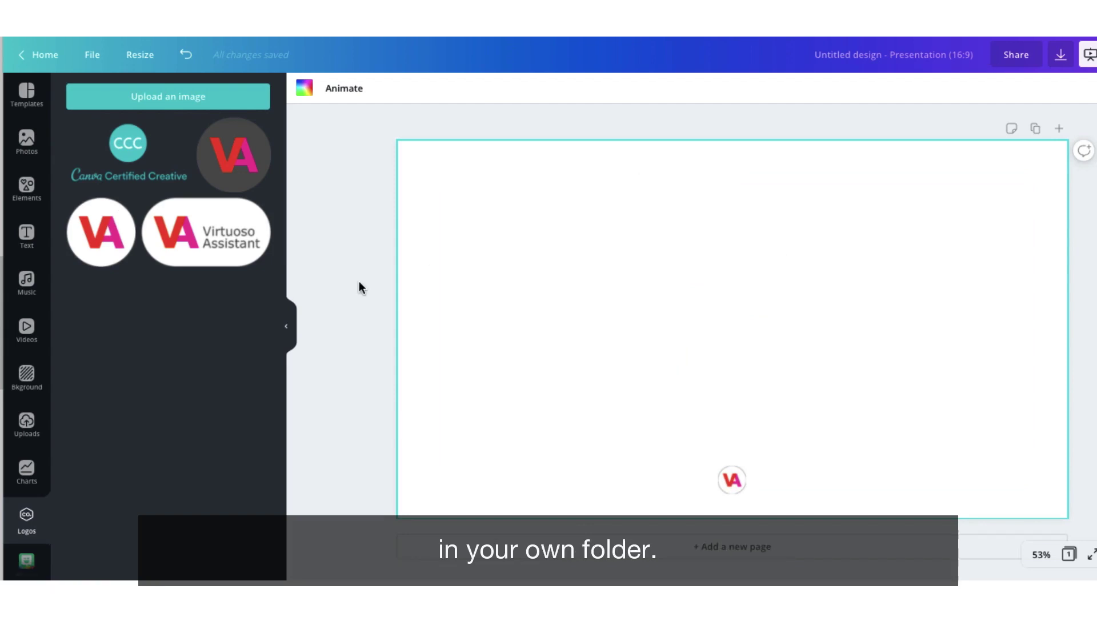
# Create a new folder named 'Brand Assets' from the Folders list
pyautogui.scroll(-2, 26, 387)
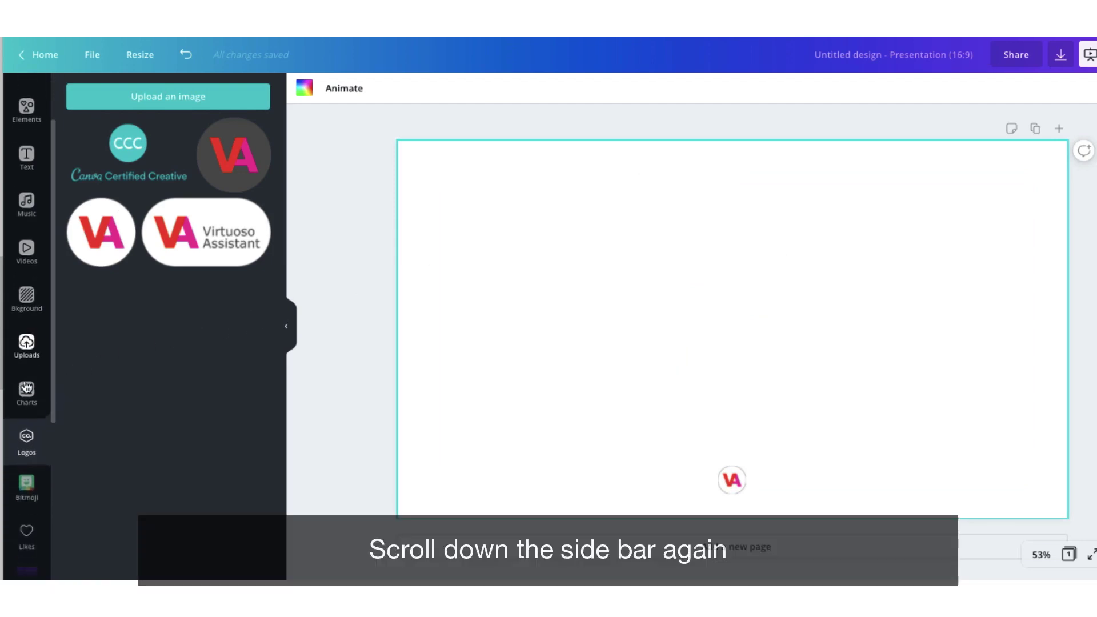
pyautogui.scroll(-5, 26, 387)
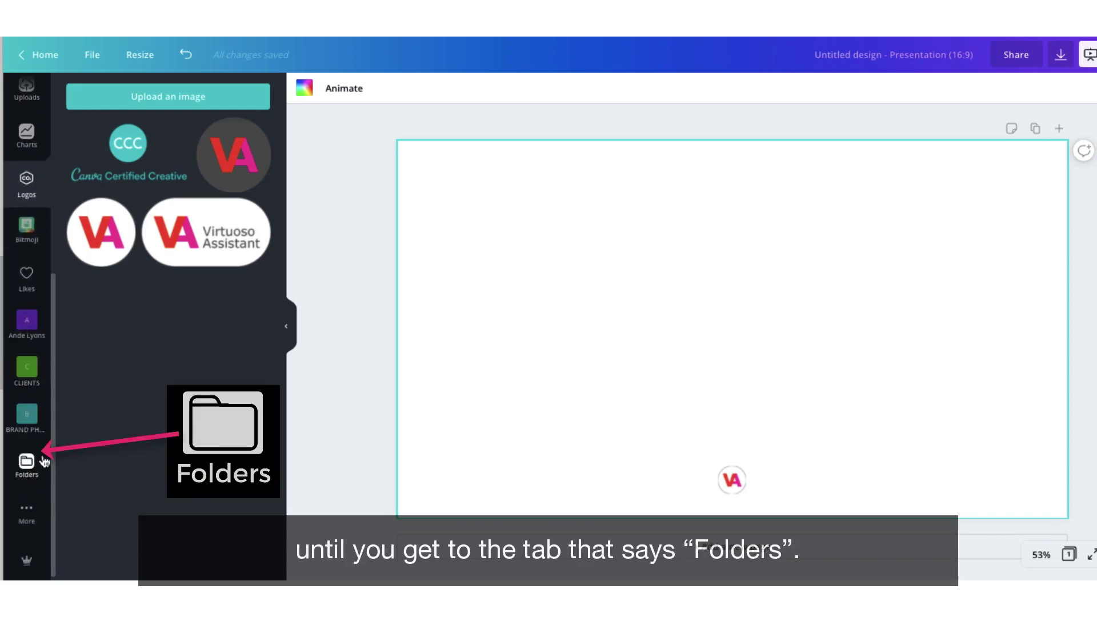
pyautogui.click(27, 470)
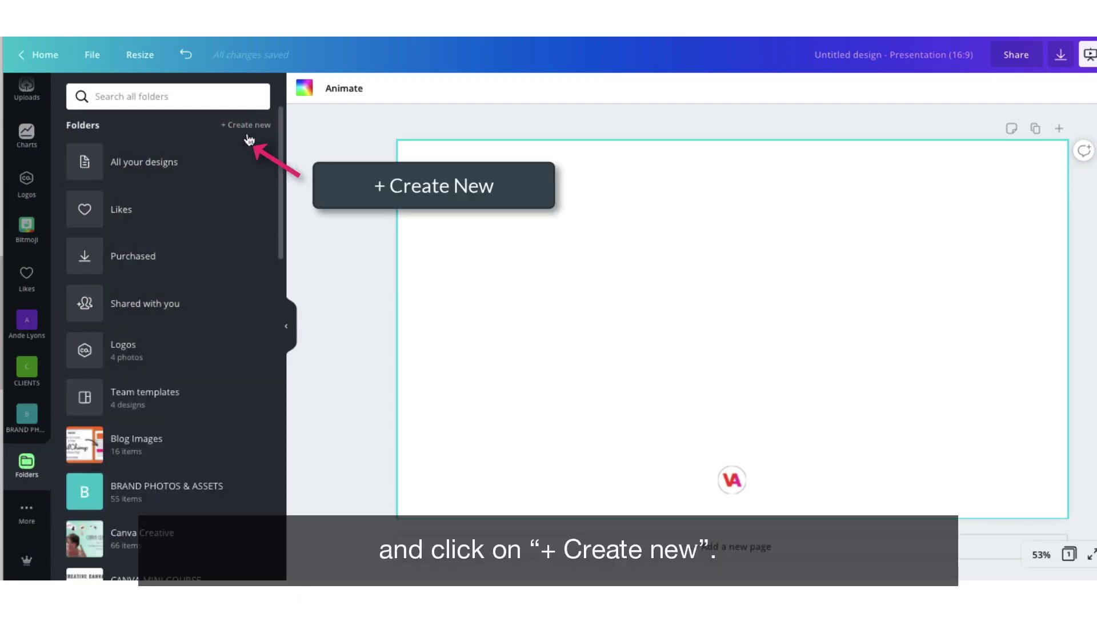
pyautogui.click(253, 127)
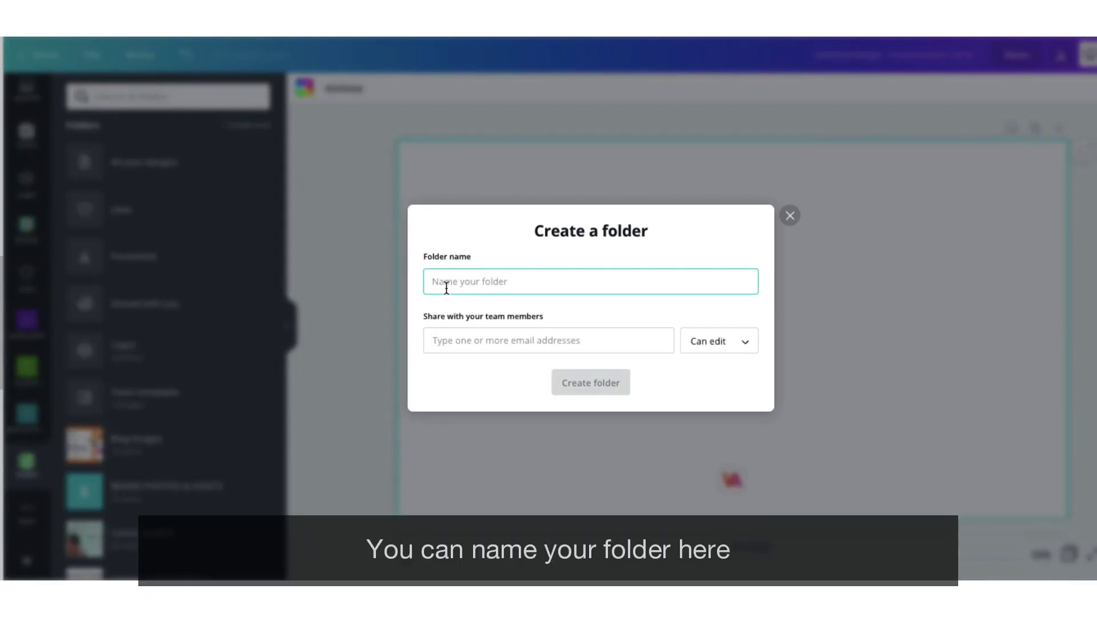
pyautogui.write('Brand Assets')
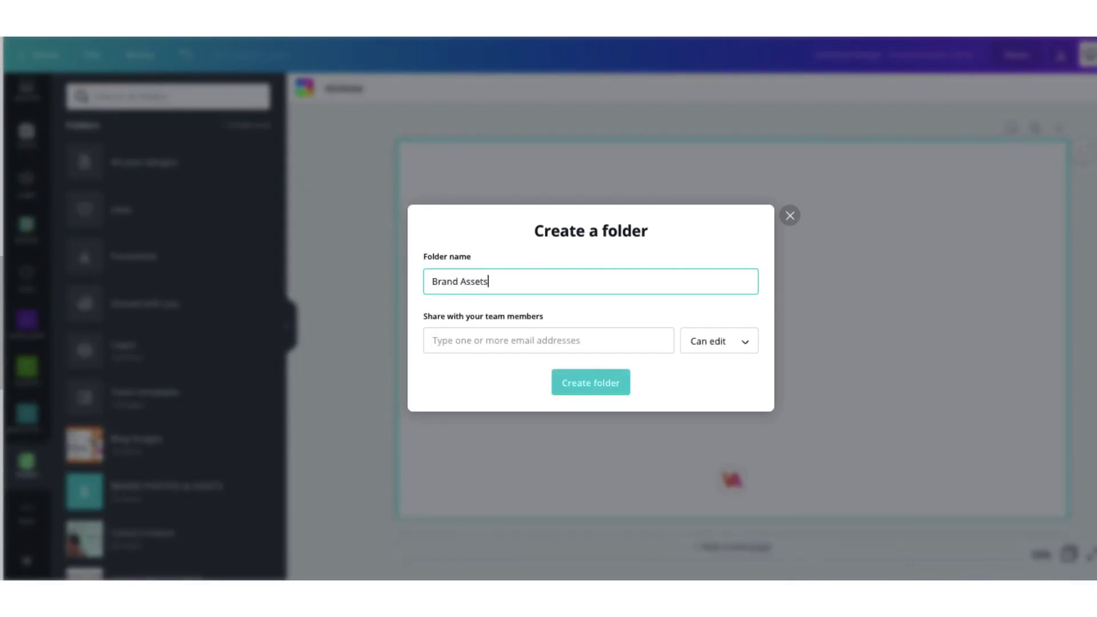
pyautogui.click(590, 385)
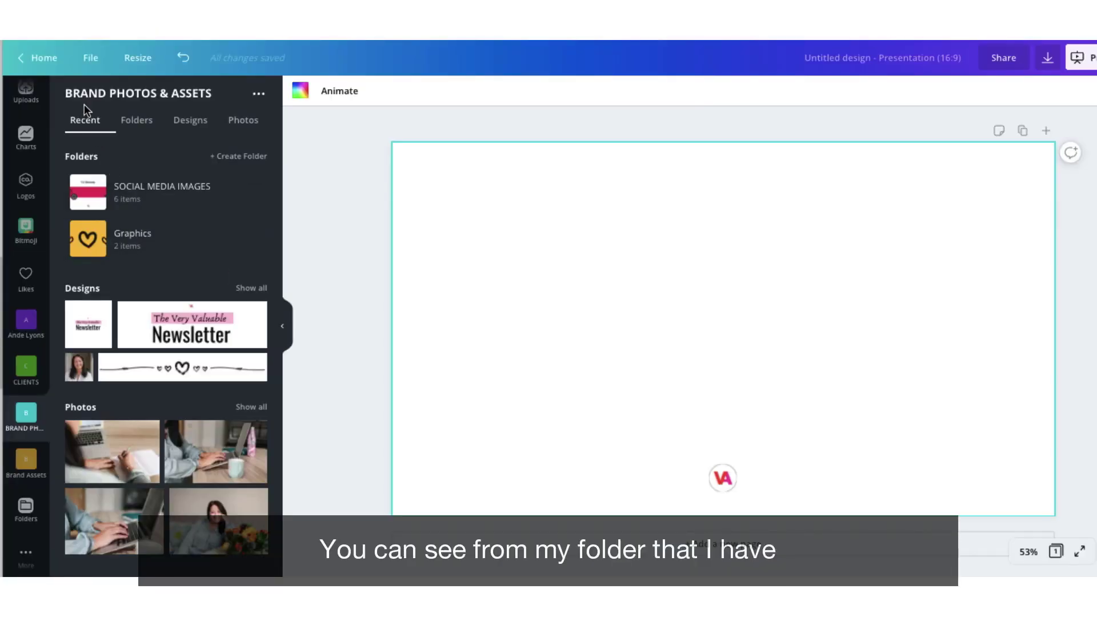
# View the BRAND PHOTOS & ASSETS folder's subfolders, then its designs, then its photos
pyautogui.click(137, 121)
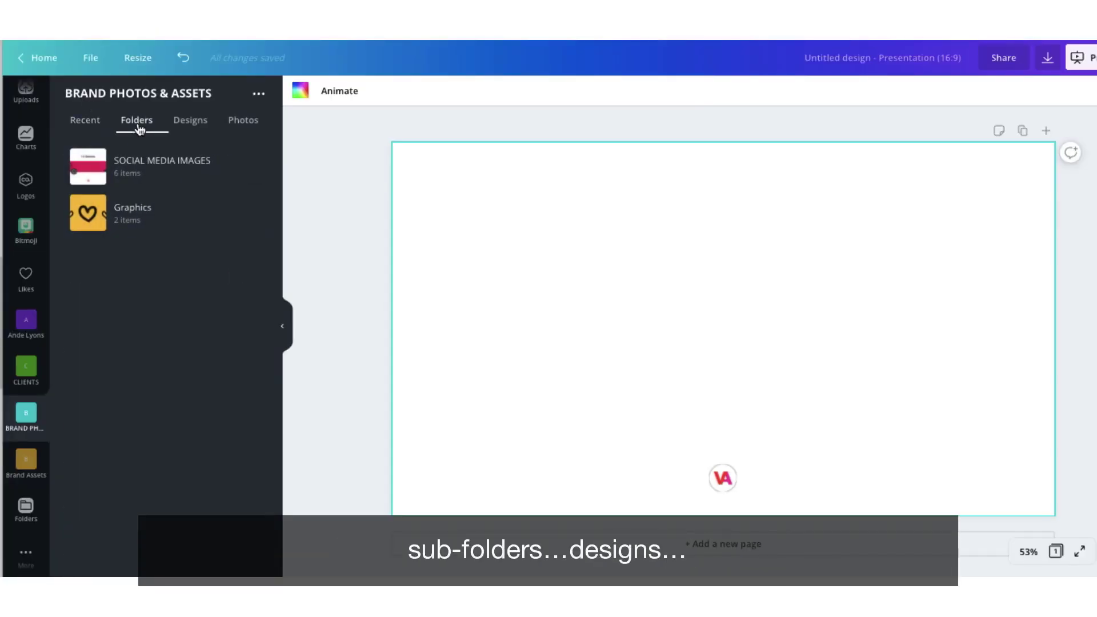
pyautogui.click(192, 124)
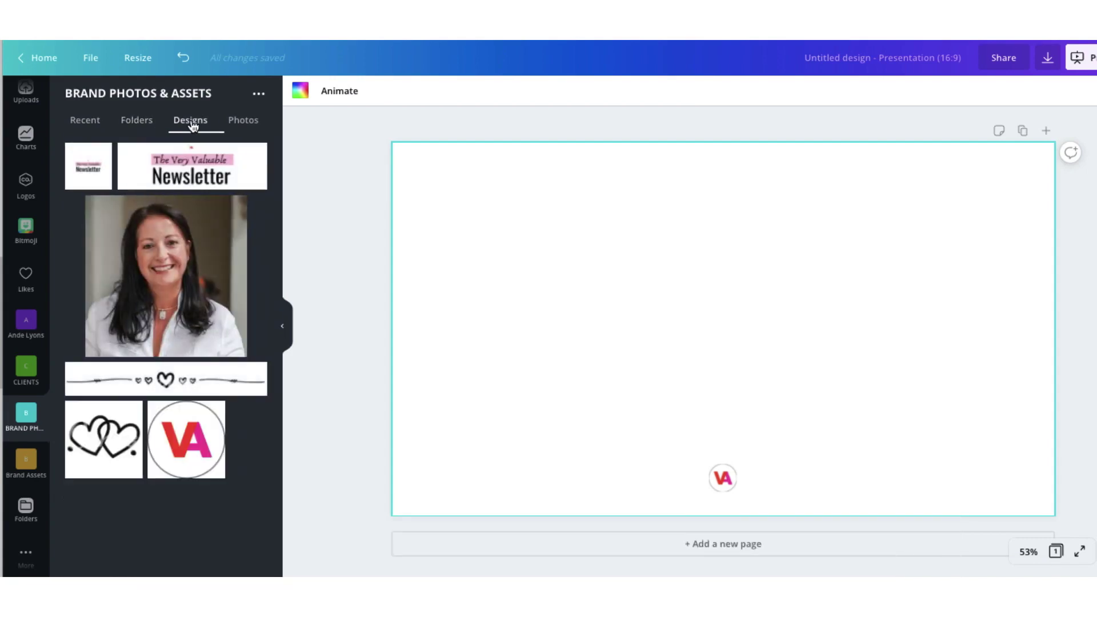
pyautogui.click(244, 123)
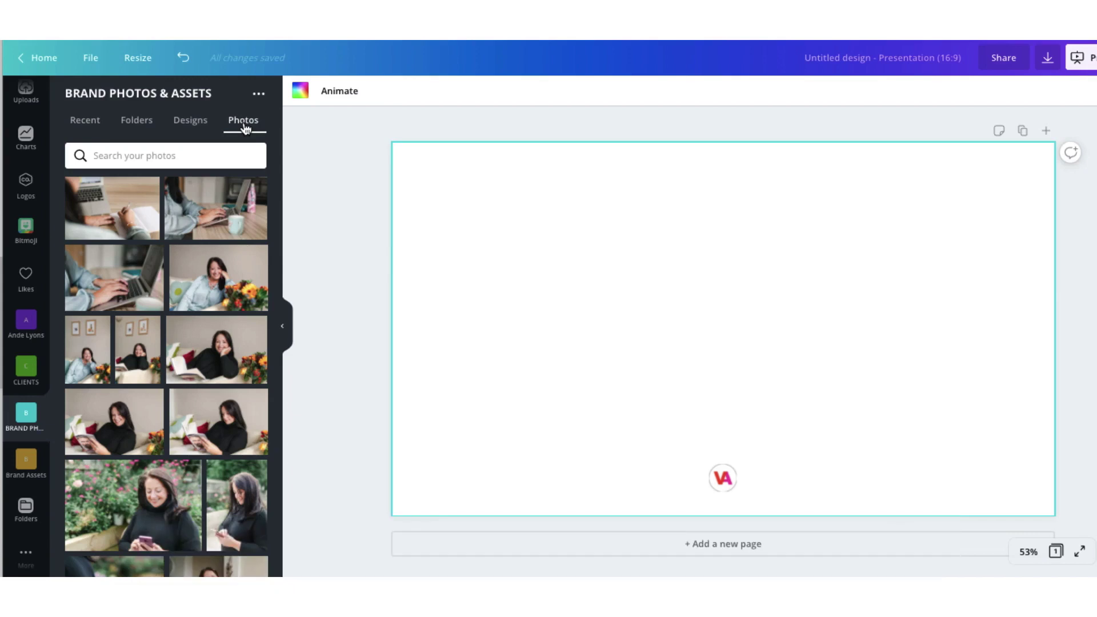
# Create a 'Logos' subfolder inside BRAND PHOTOS & ASSETS and open it to confirm it's empty
pyautogui.click(258, 97)
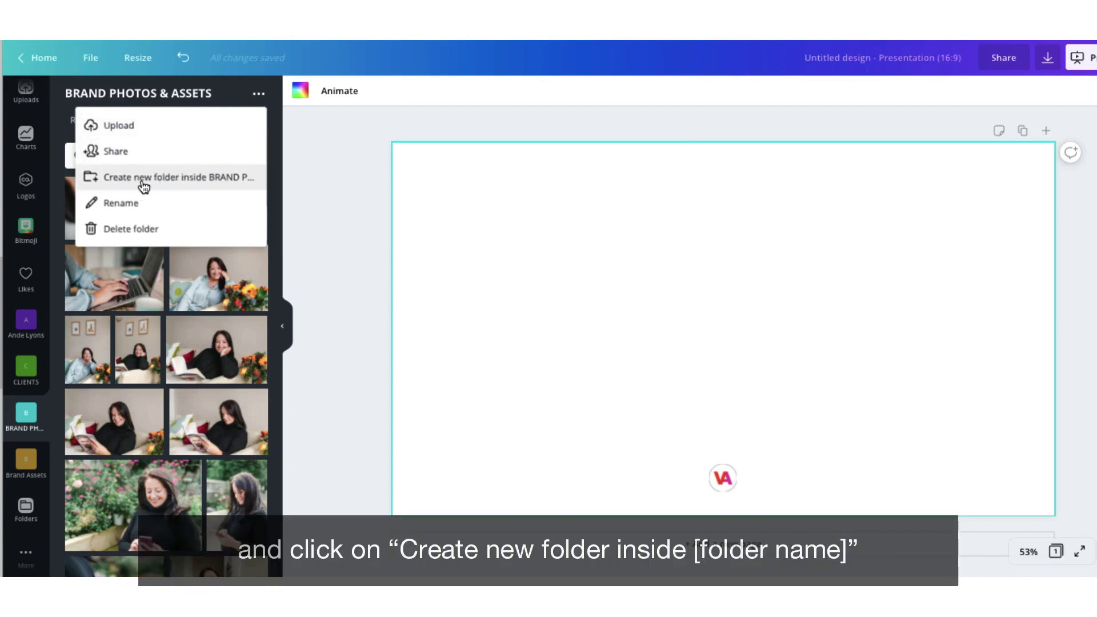
pyautogui.click(166, 187)
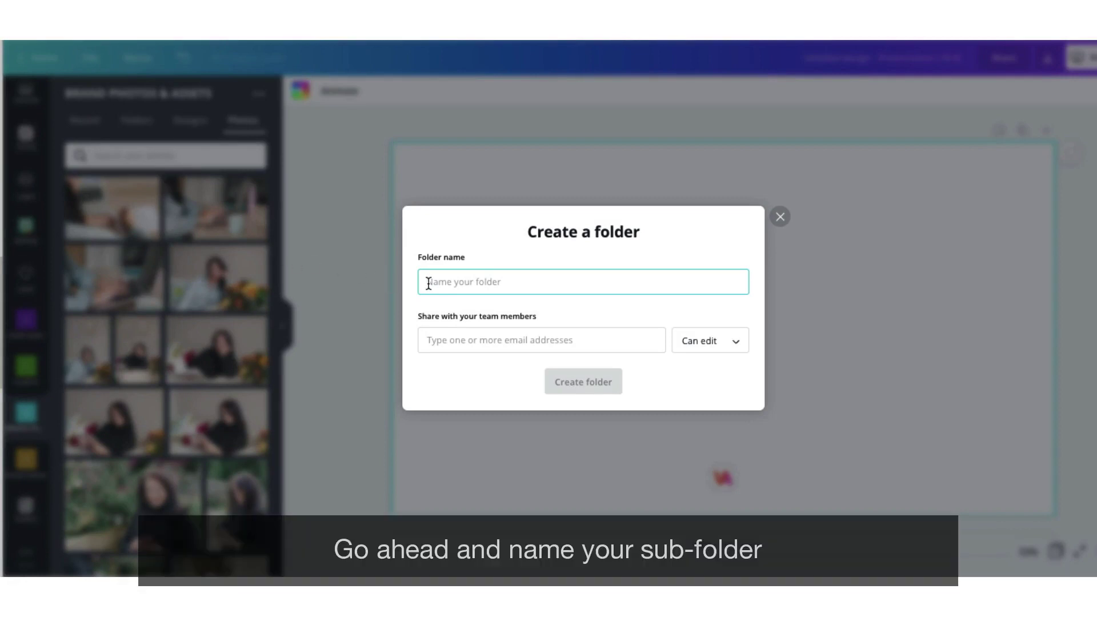
pyautogui.write('Logos')
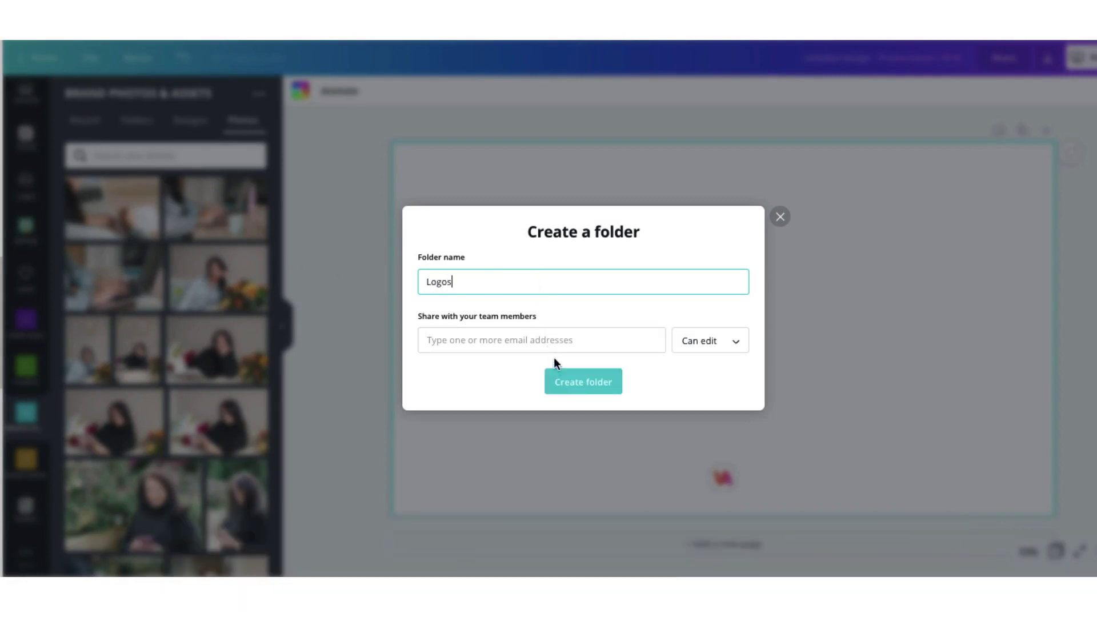
pyautogui.click(560, 380)
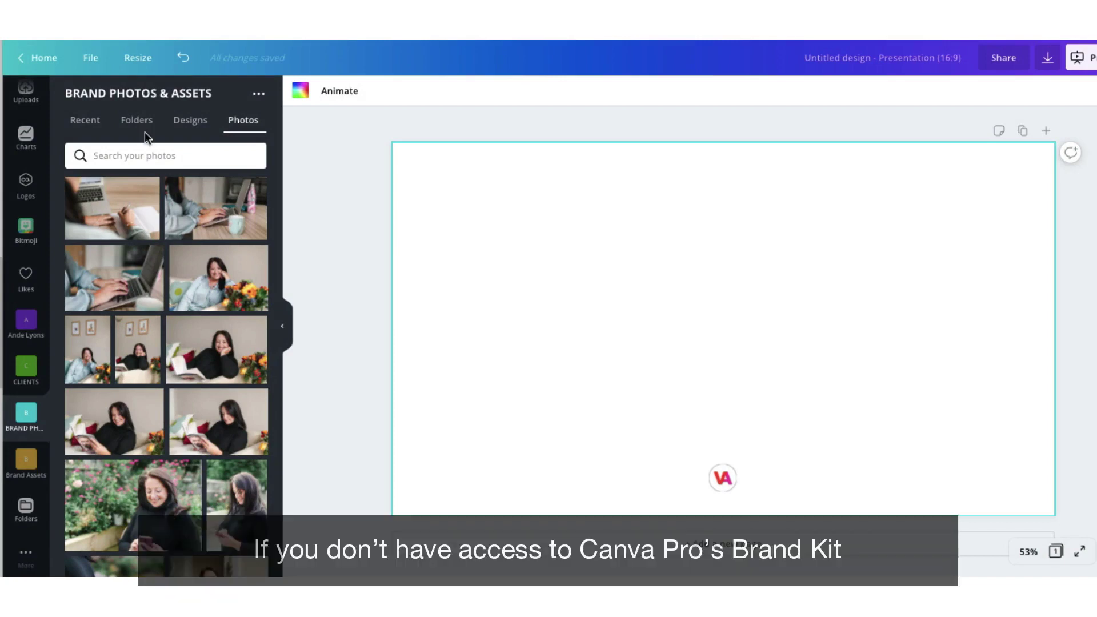
pyautogui.click(85, 121)
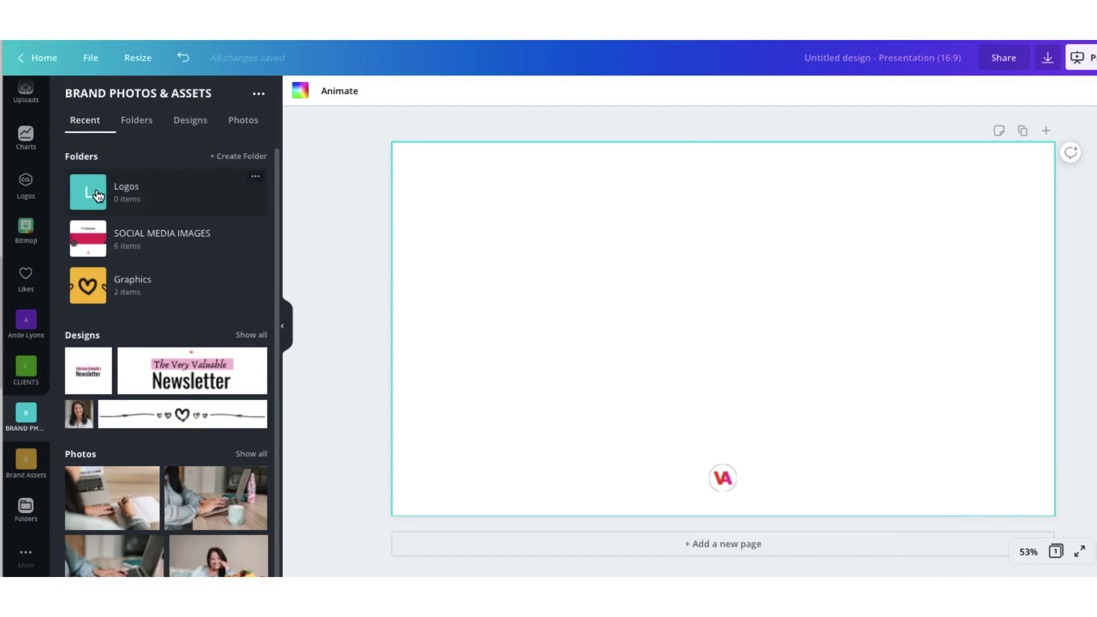
pyautogui.click(97, 196)
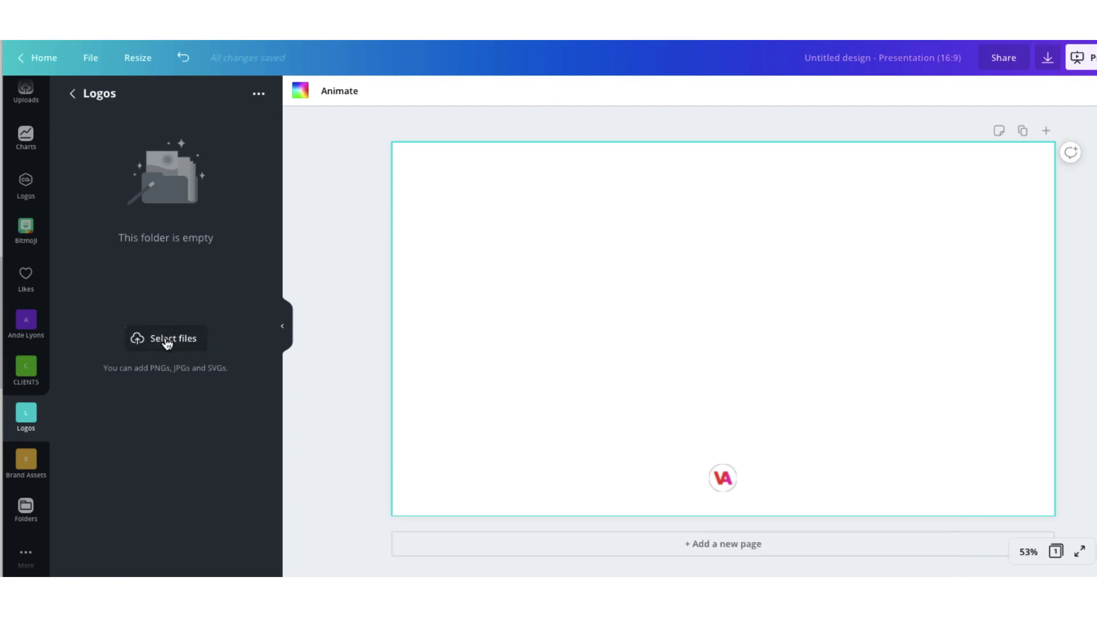
pyautogui.click(72, 95)
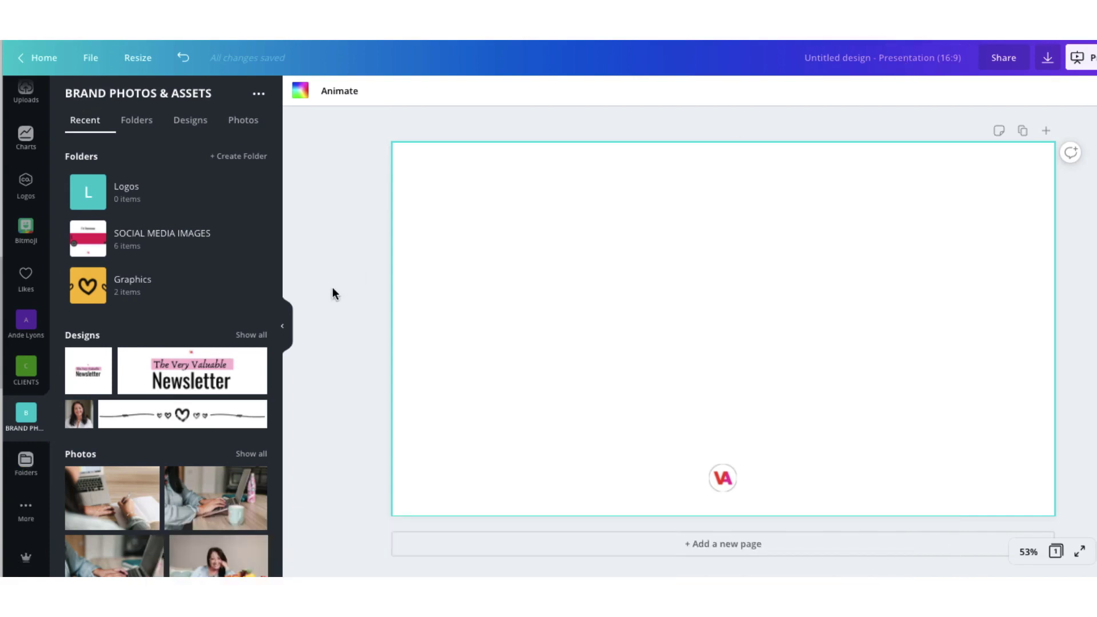
# Add the hands-typing-on-laptop photo and enlarge it to fill the whole slide
pyautogui.scroll(-1, 204, 496)
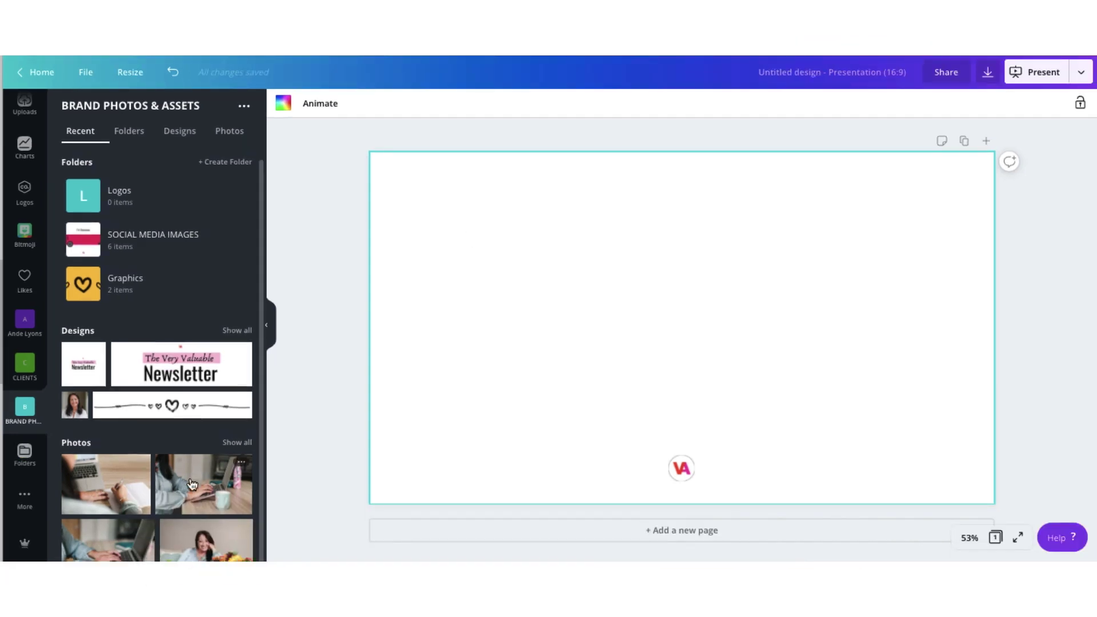
pyautogui.click(192, 485)
pyautogui.moveTo(477, 453); pyautogui.dragTo(364, 521)
pyautogui.moveTo(884, 203); pyautogui.dragTo(1008, 140)
pyautogui.moveTo(915, 242); pyautogui.dragTo(911, 247)
pyautogui.click(917, 104)
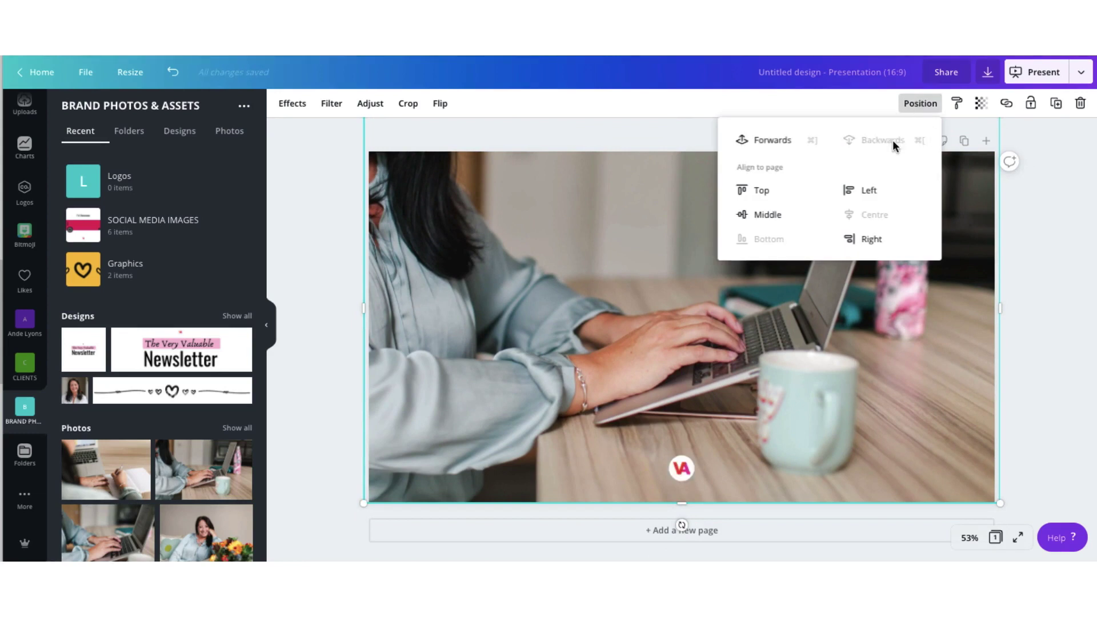
pyautogui.click(328, 276)
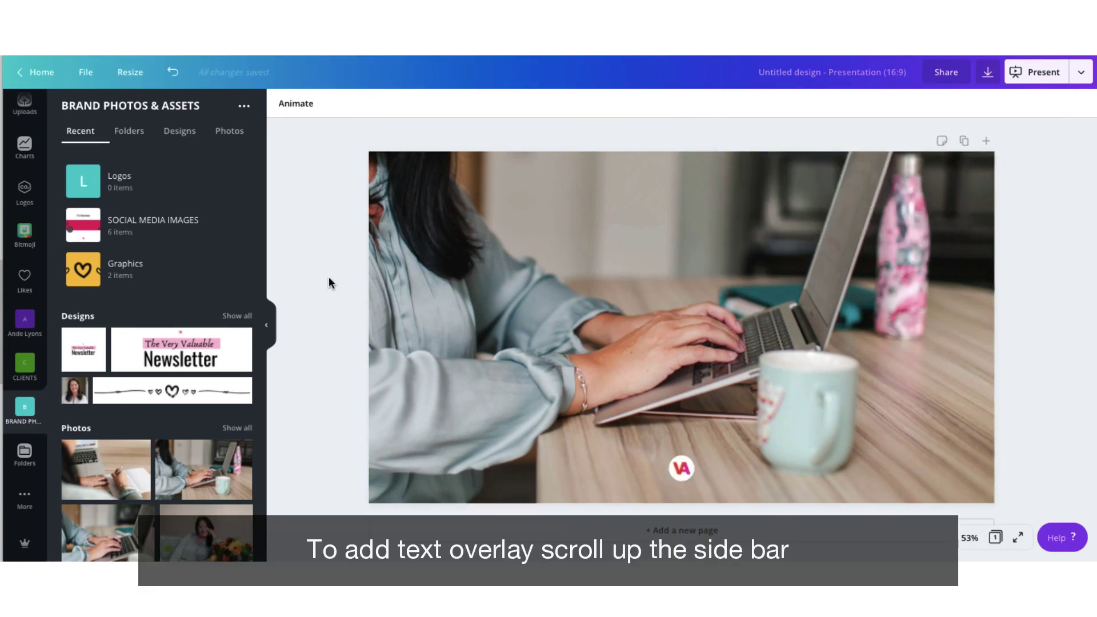
# Add a widened heading reading 'PRESENTATION HEADING' at the slide's top centre
pyautogui.scroll(5, 20, 246)
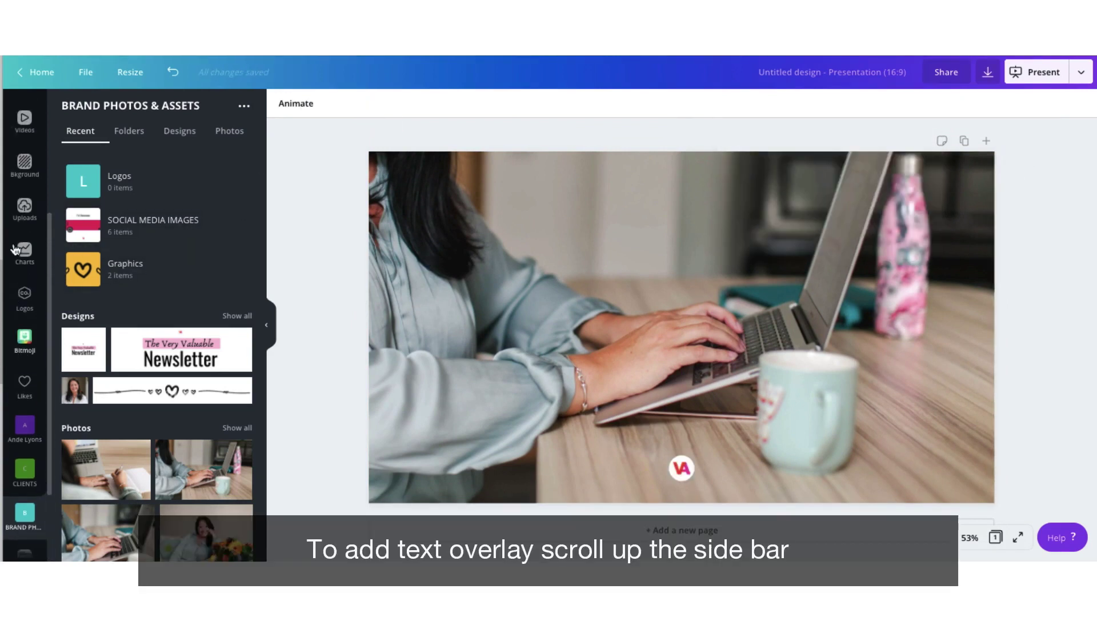
pyautogui.scroll(1, 15, 249)
pyautogui.click(24, 184)
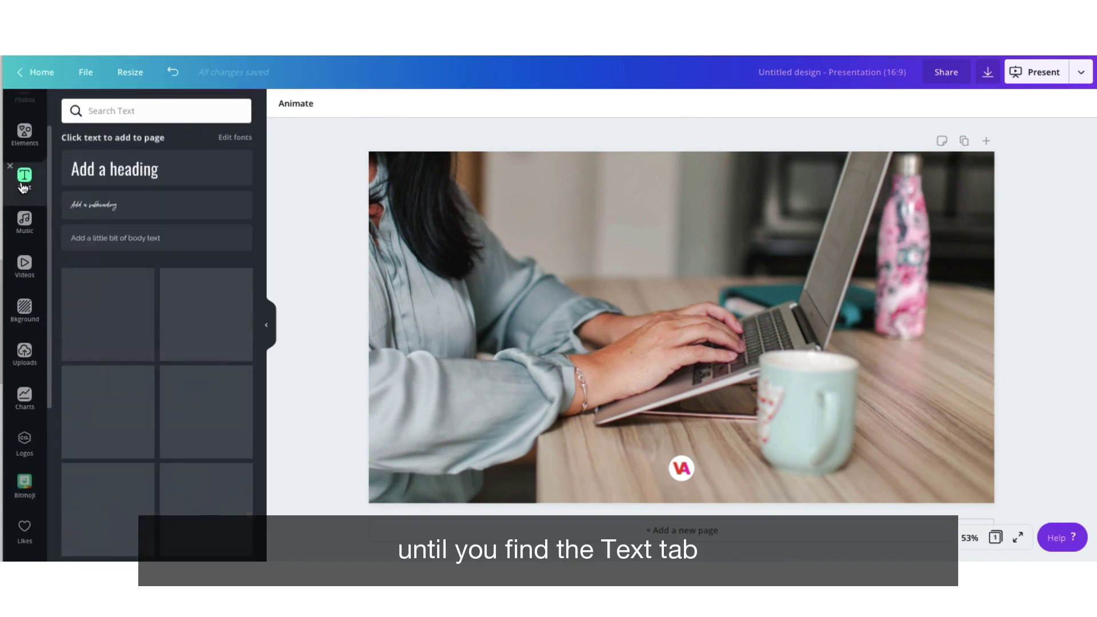
pyautogui.click(105, 175)
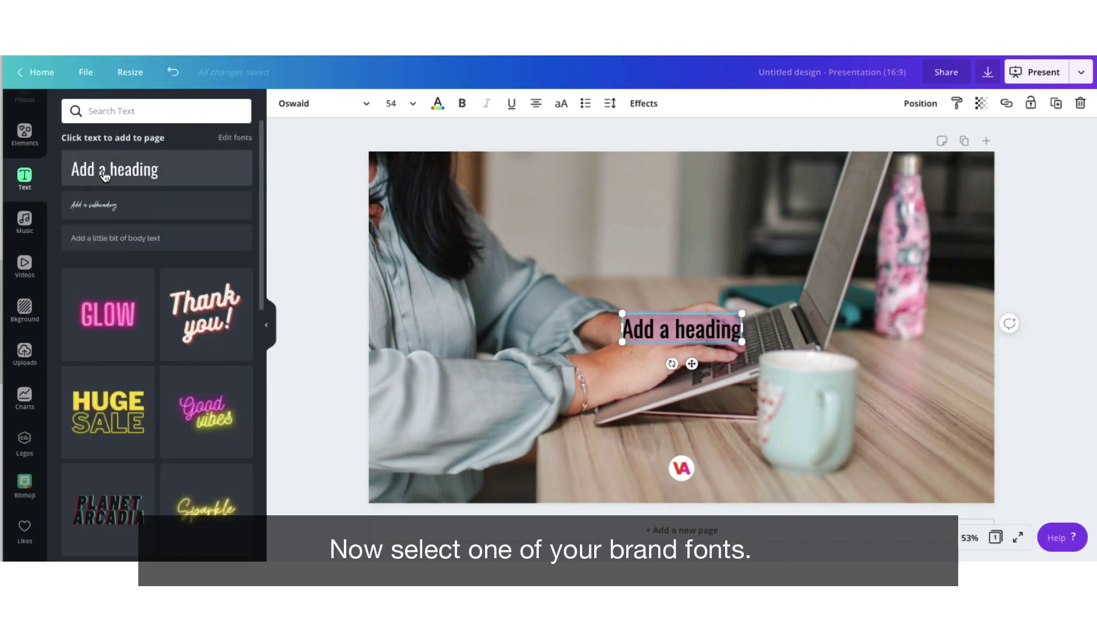
pyautogui.moveTo(691, 362); pyautogui.dragTo(692, 279)
pyautogui.moveTo(769, 239); pyautogui.dragTo(906, 235)
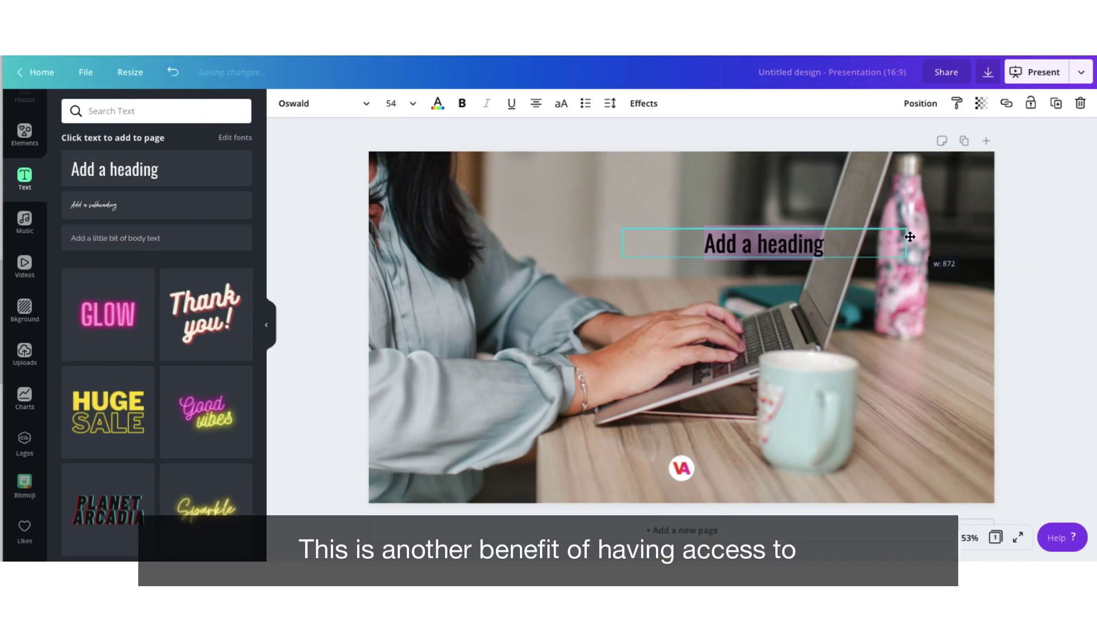
pyautogui.write('P')
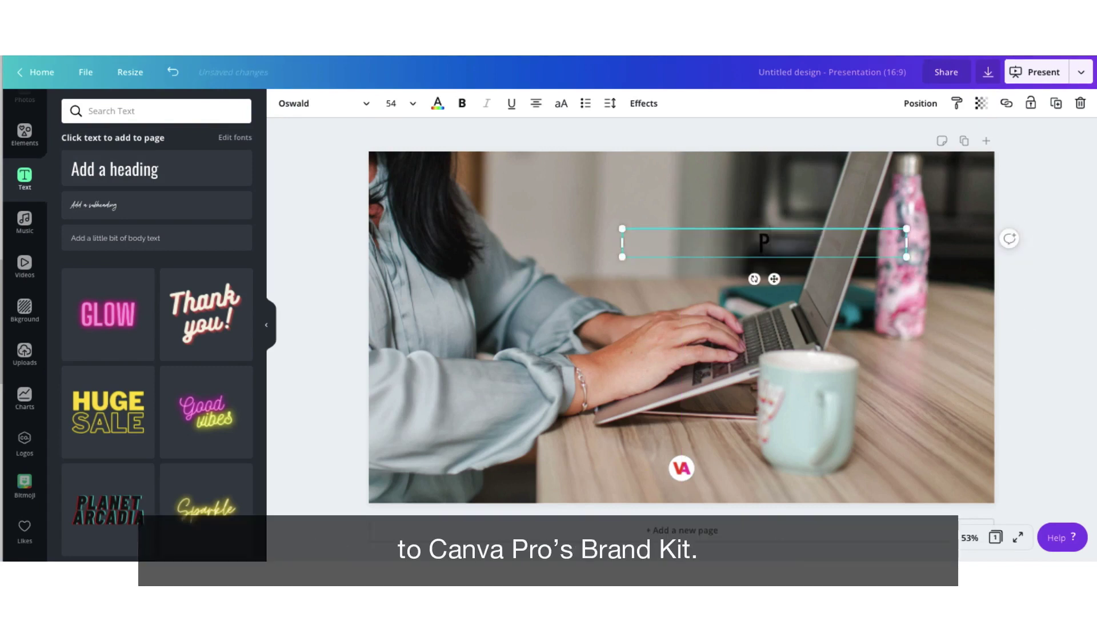
pyautogui.write('RESENTATION HEADING')
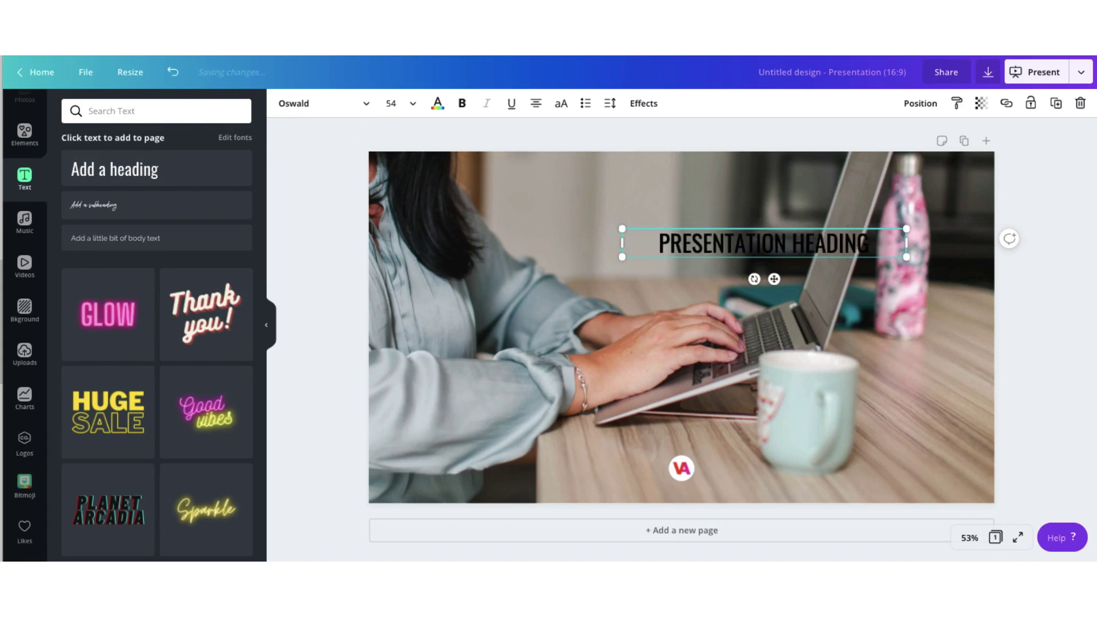
pyautogui.moveTo(775, 278); pyautogui.dragTo(692, 270)
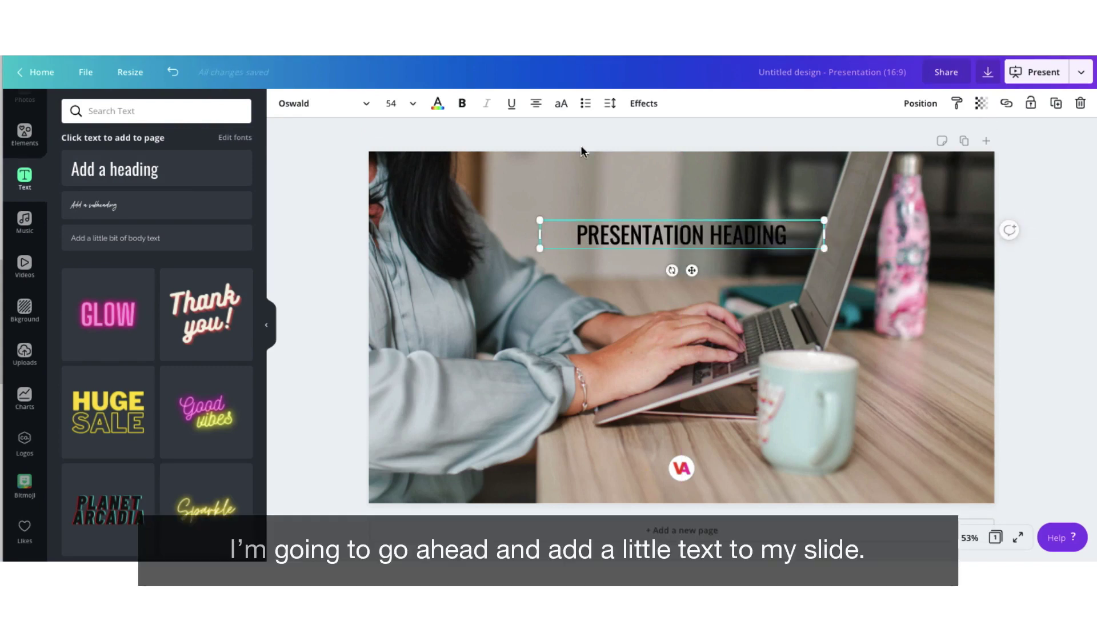
# Make the heading white with wider letter spacing, scale it up, and shift it right
pyautogui.click(439, 105)
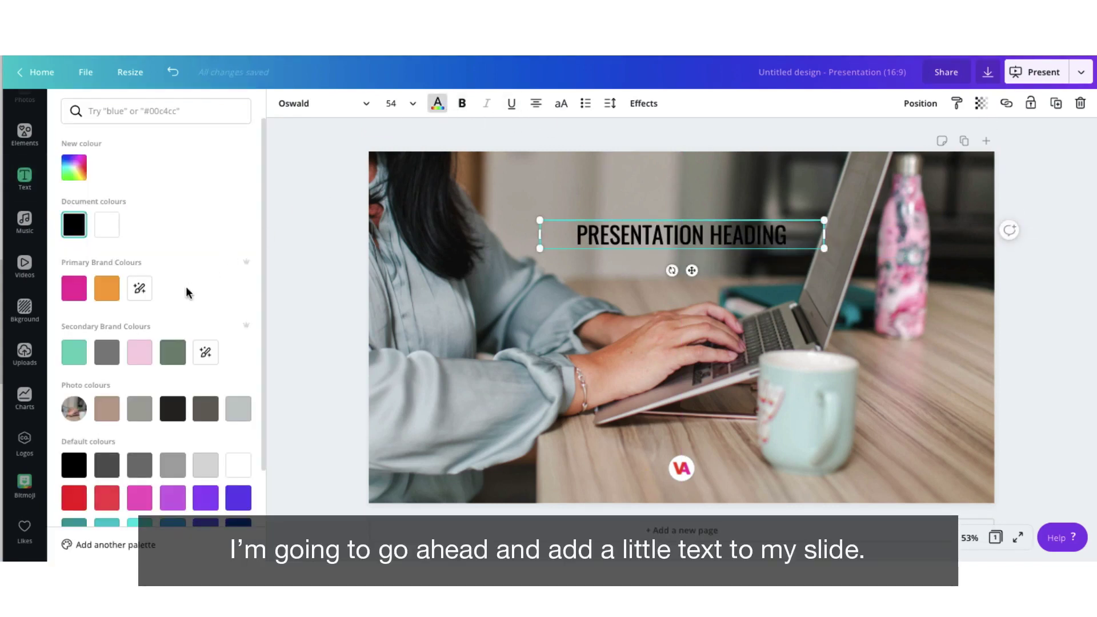
pyautogui.click(238, 465)
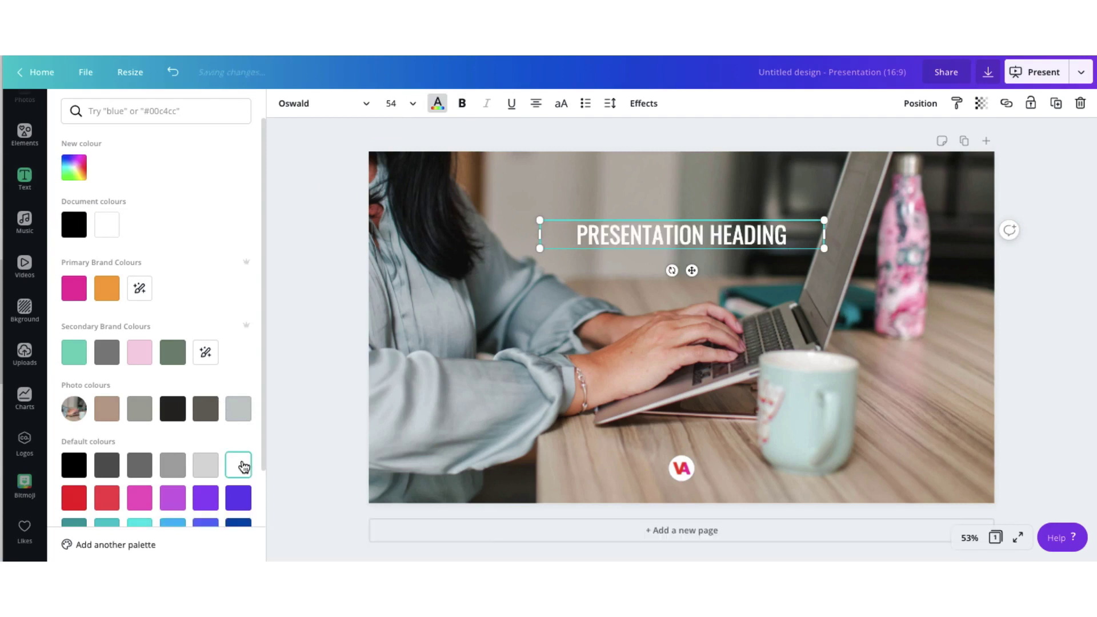
pyautogui.click(609, 102)
pyautogui.moveTo(688, 139); pyautogui.dragTo(695, 142)
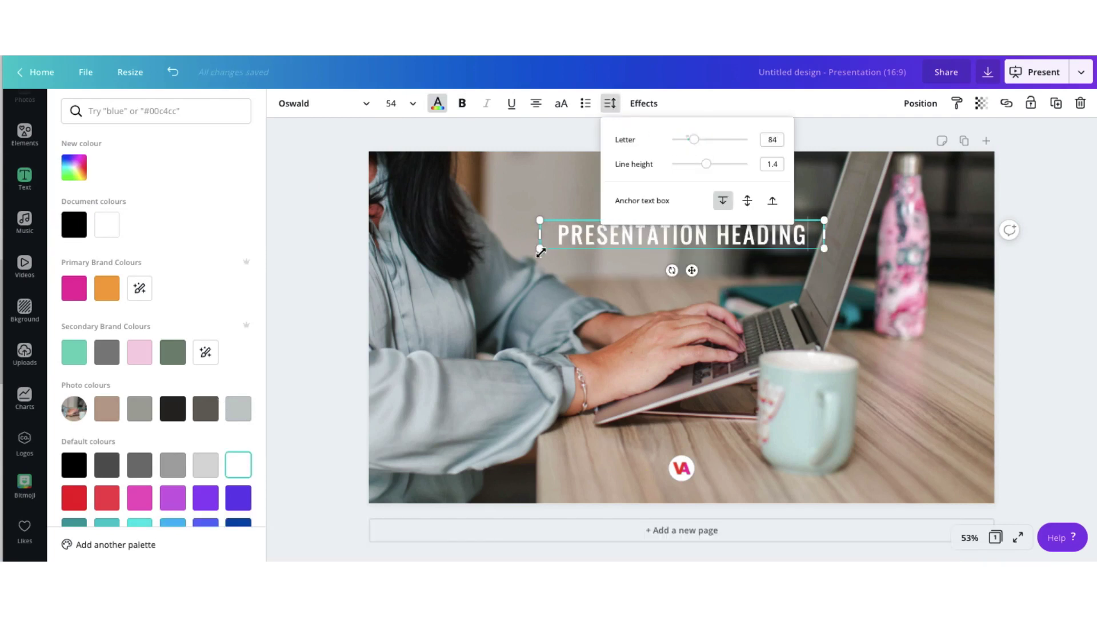
pyautogui.moveTo(539, 248); pyautogui.dragTo(420, 260)
pyautogui.click(666, 261)
pyautogui.moveTo(653, 245); pyautogui.dragTo(726, 237)
# Add a 48 pt subheading with increased letter spacing below the heading
pyautogui.click(114, 211)
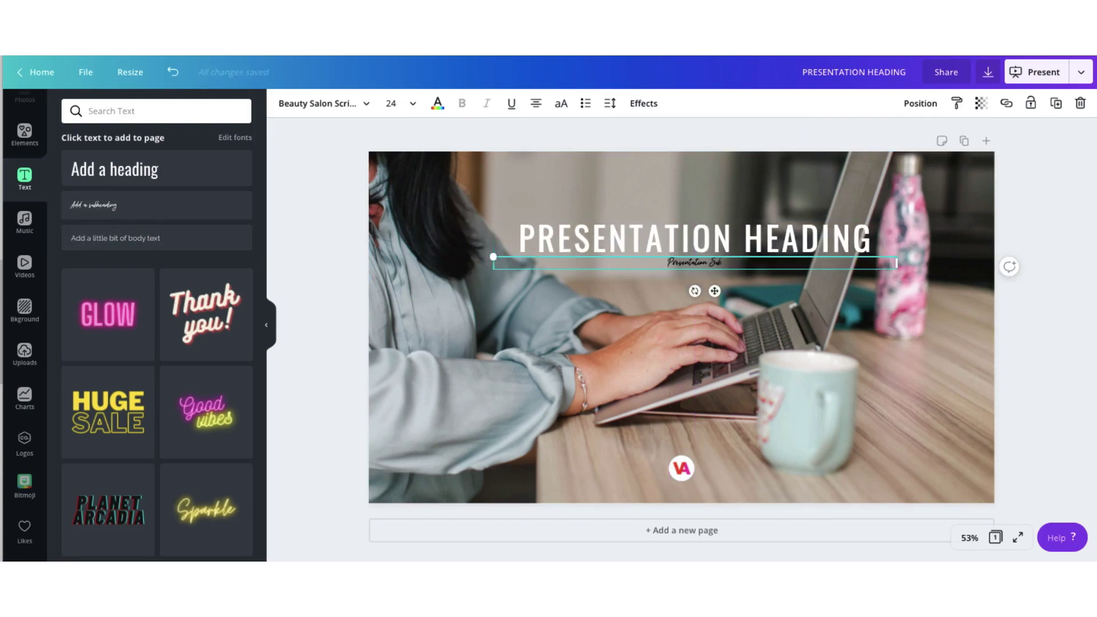
pyautogui.click(392, 104)
pyautogui.click(396, 351)
pyautogui.click(610, 104)
pyautogui.moveTo(687, 139); pyautogui.dragTo(693, 139)
pyautogui.click(651, 325)
pyautogui.moveTo(680, 267); pyautogui.dragTo(691, 278)
# Add an orange square and shape it into a strip framing the subheading
pyautogui.click(25, 134)
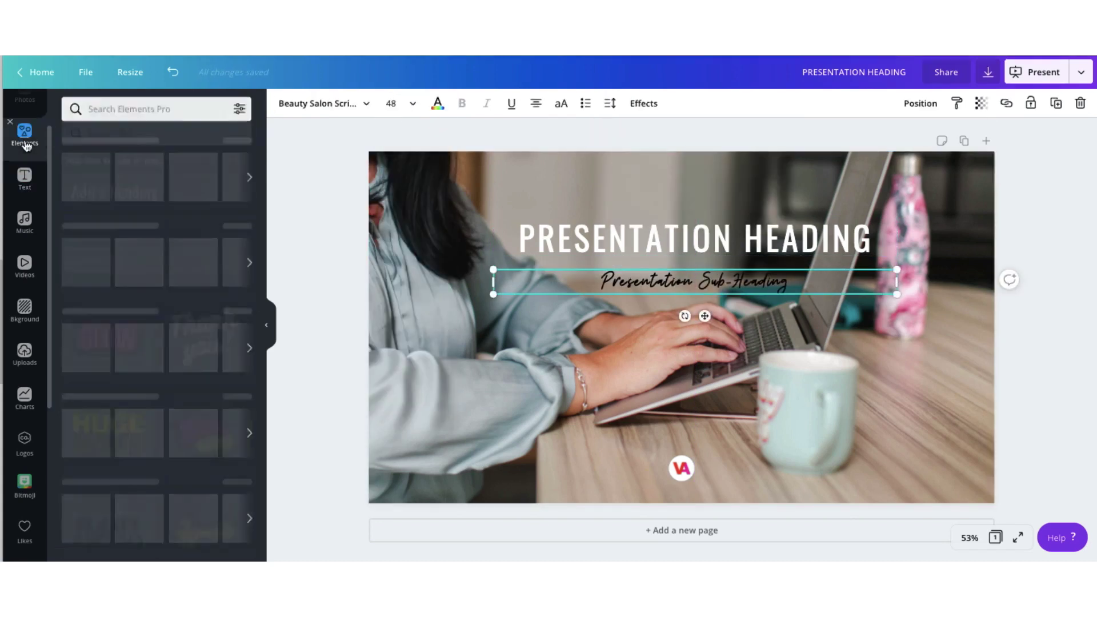
pyautogui.click(177, 192)
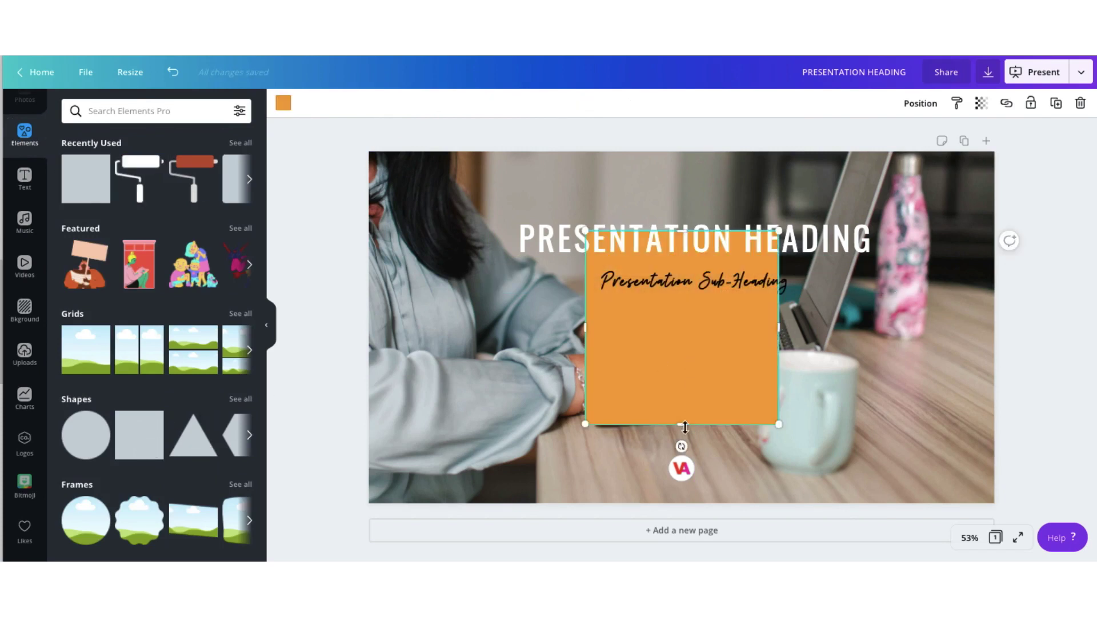
pyautogui.moveTo(685, 490); pyautogui.dragTo(704, 309)
pyautogui.moveTo(791, 282); pyautogui.dragTo(821, 290)
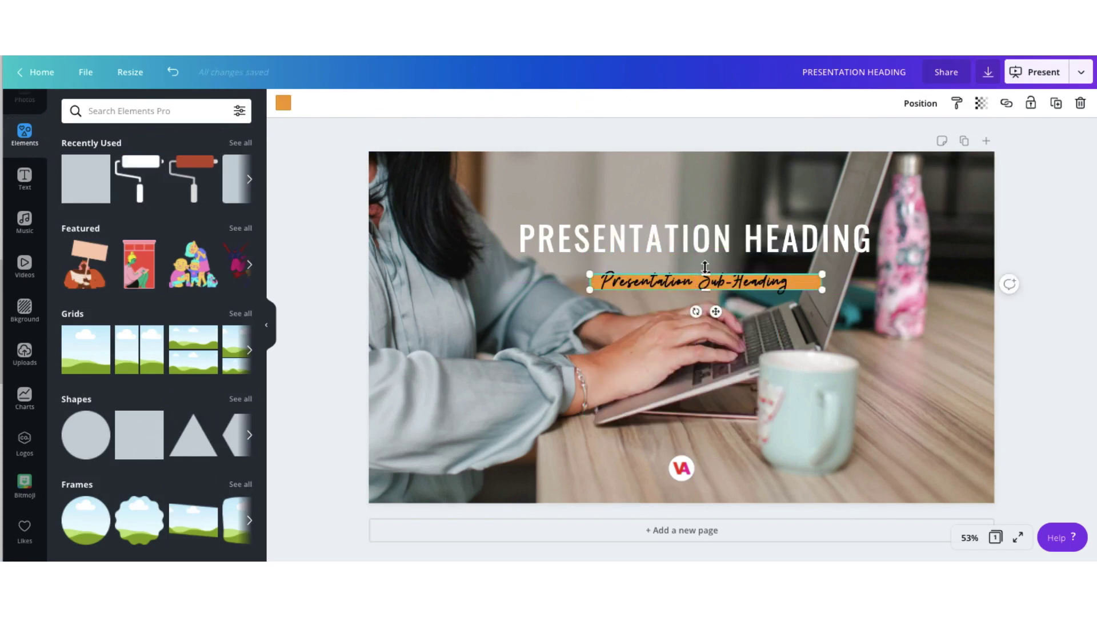
pyautogui.moveTo(704, 295); pyautogui.dragTo(705, 303)
pyautogui.click(377, 410)
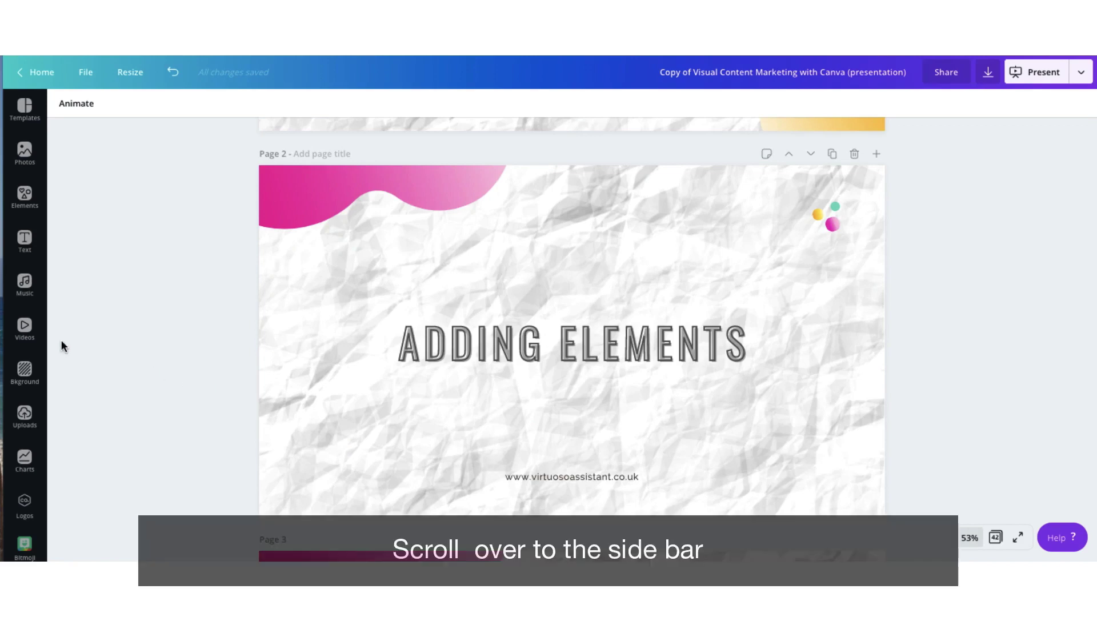
# Browse the Elements library down to Gradients and show all gradient elements
pyautogui.click(23, 200)
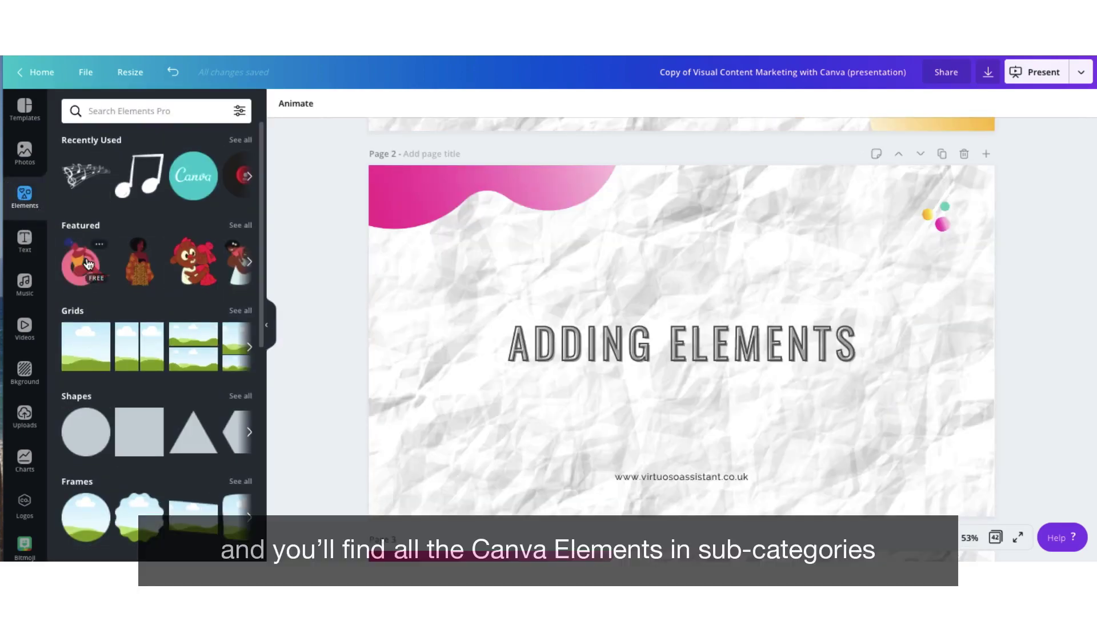
pyautogui.scroll(-3, 87, 263)
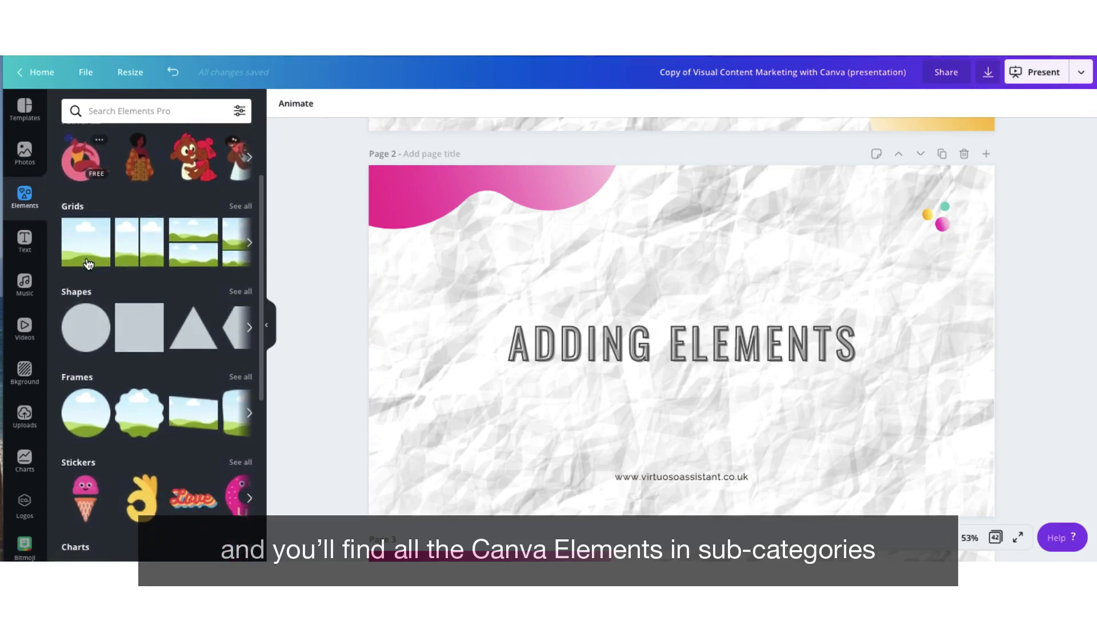
pyautogui.scroll(-1, 81, 287)
pyautogui.scroll(-5, 82, 288)
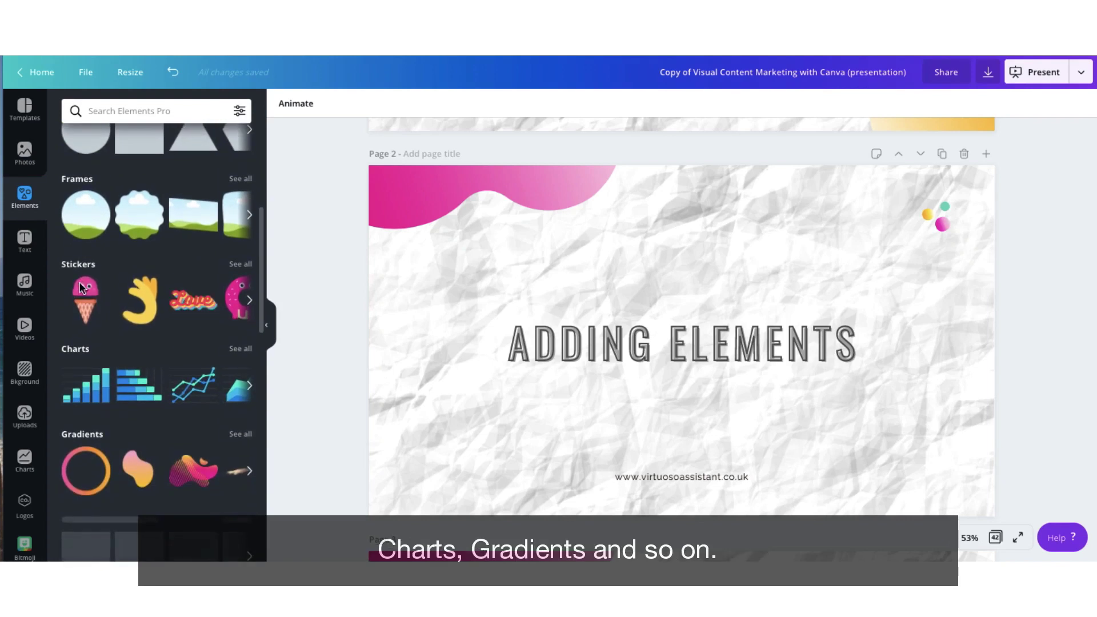
pyautogui.scroll(-4, 82, 288)
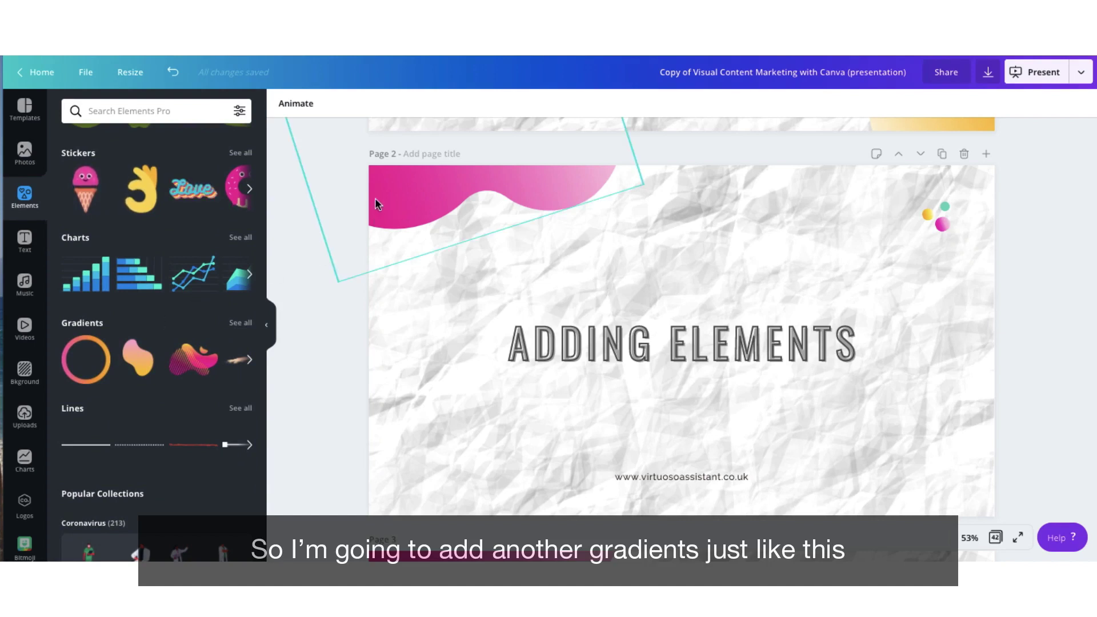
pyautogui.click(95, 327)
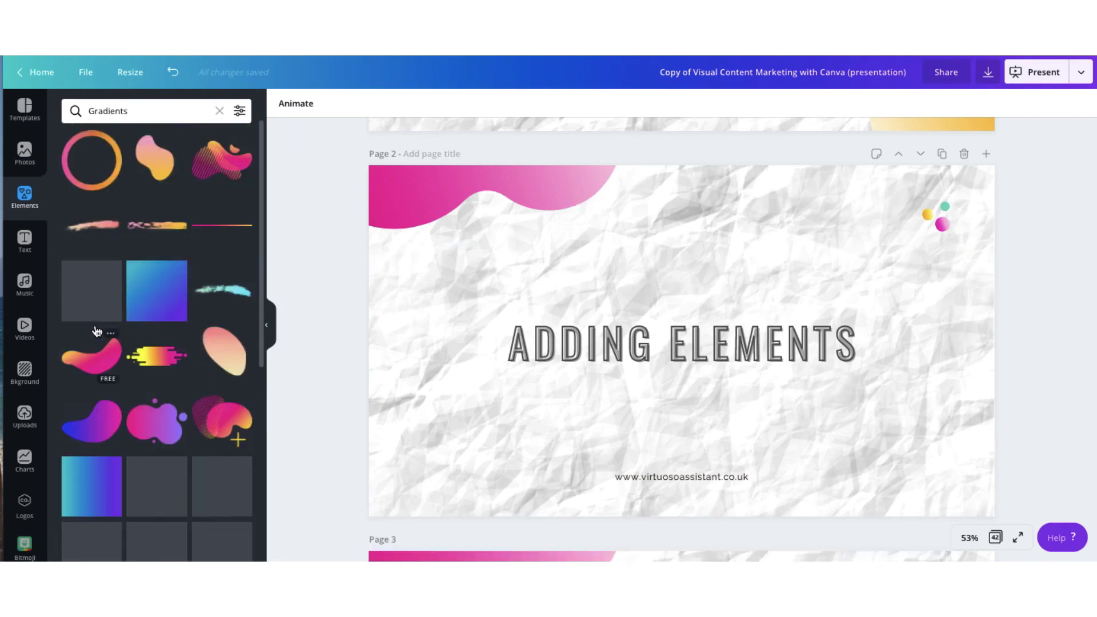
# Add the pink-to-yellow gradient blob, enlarge it, rotate it about 45°, and move it bottom-right
pyautogui.scroll(-7, 97, 331)
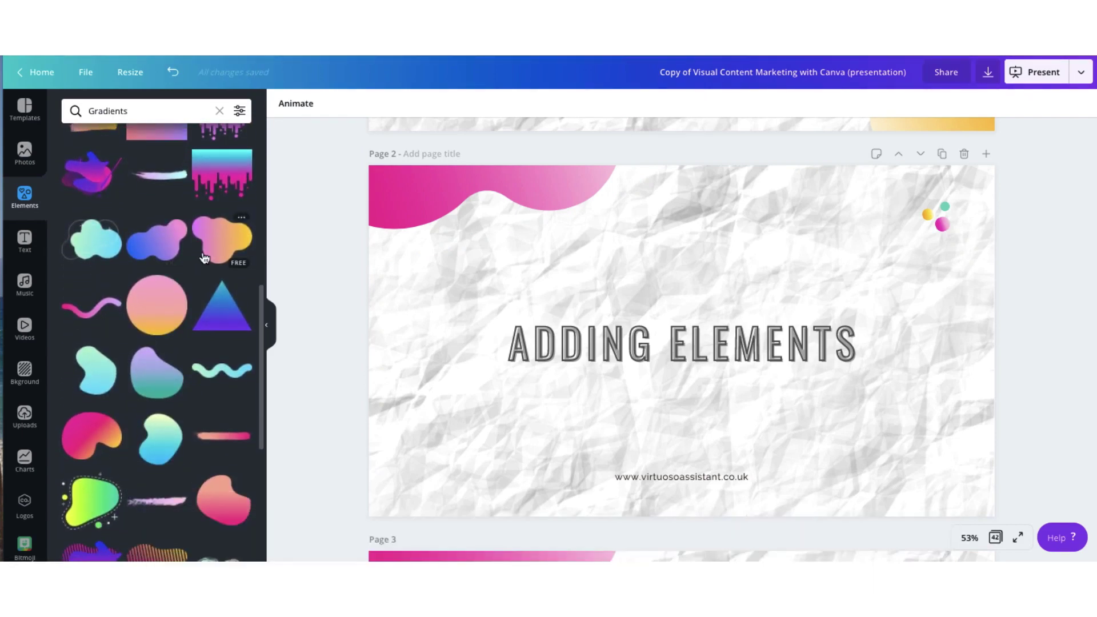
pyautogui.click(209, 256)
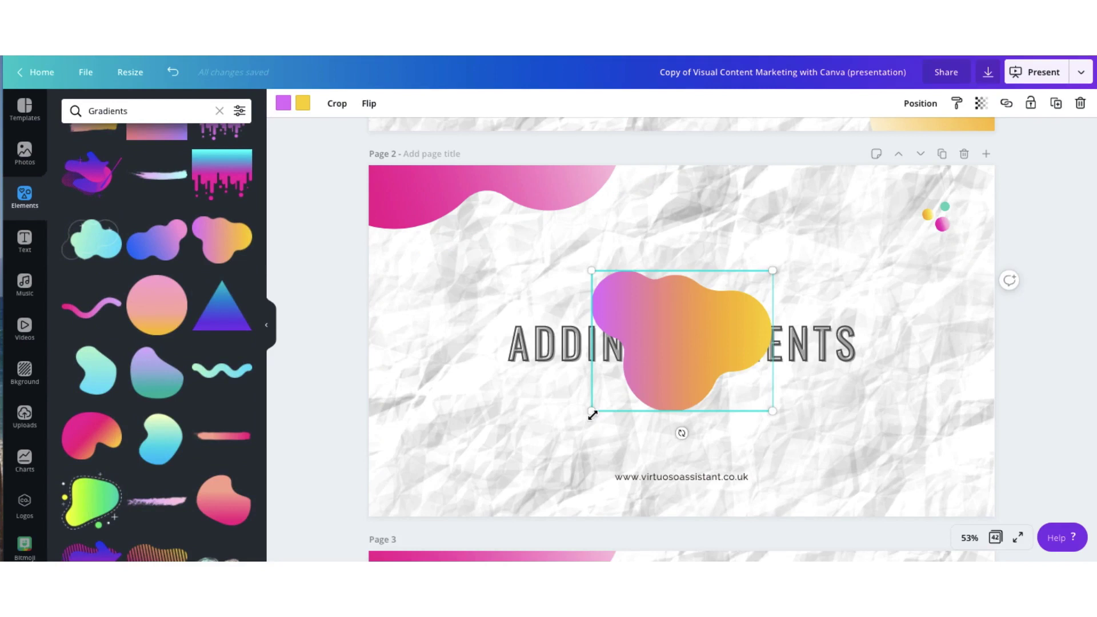
pyautogui.moveTo(593, 414); pyautogui.dragTo(496, 484)
pyautogui.moveTo(629, 507); pyautogui.dragTo(720, 476)
pyautogui.moveTo(639, 393); pyautogui.dragTo(961, 499)
# Recolour the blob orange to white and push it further into the corner
pyautogui.click(283, 103)
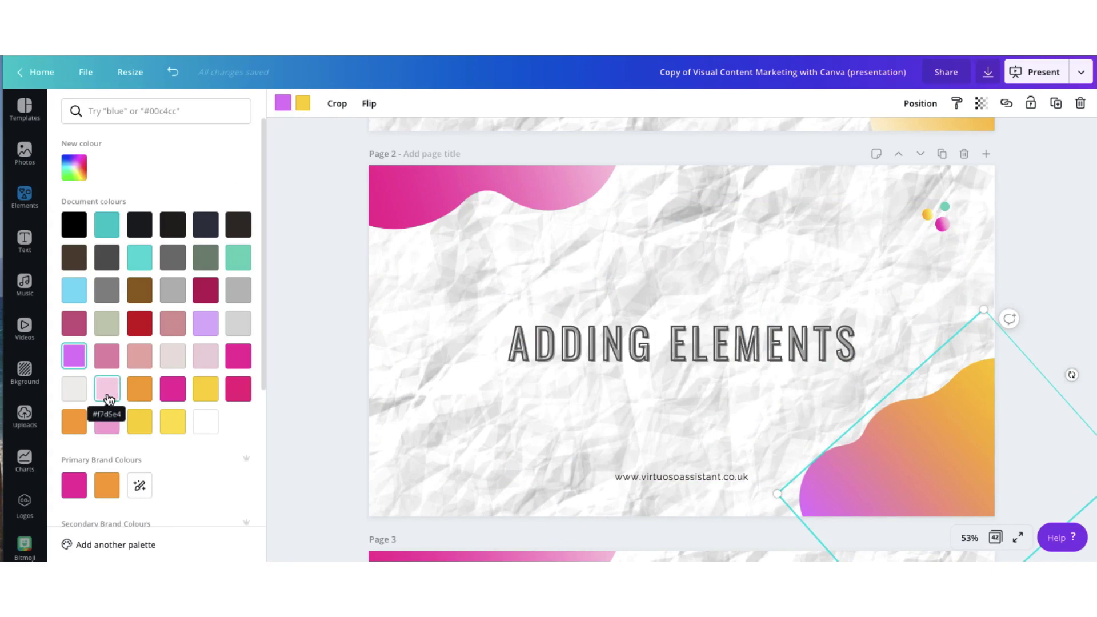
pyautogui.click(76, 421)
pyautogui.click(303, 103)
pyautogui.click(206, 422)
pyautogui.moveTo(868, 492); pyautogui.dragTo(885, 534)
pyautogui.click(1054, 272)
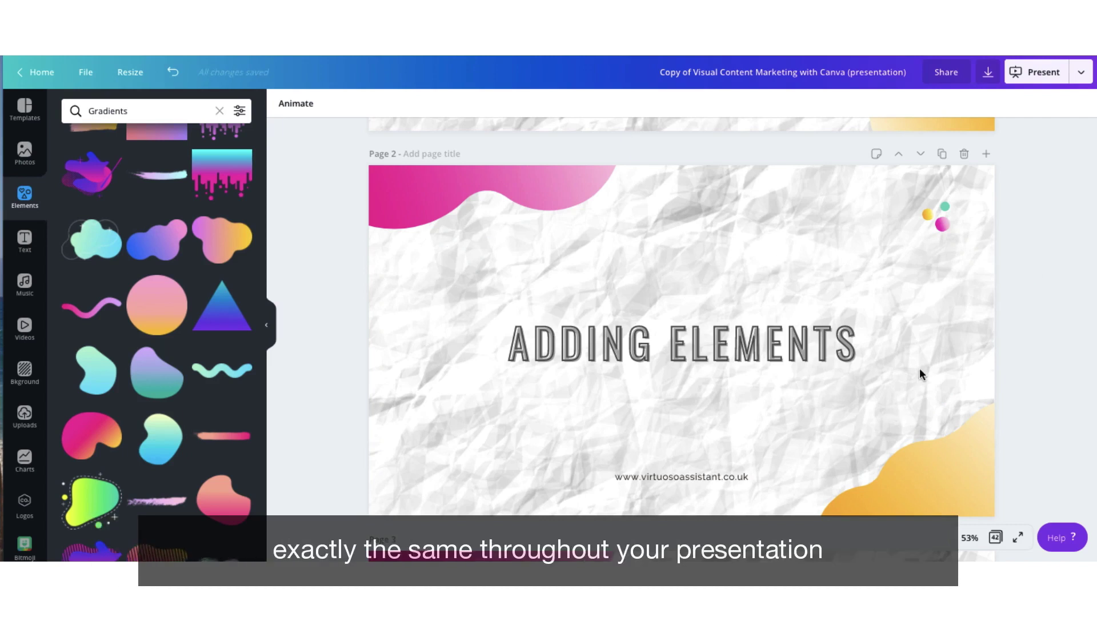
# Duplicate the ADDING ELEMENTS slide and change the copy's title to ADDING STICKERS
pyautogui.click(941, 155)
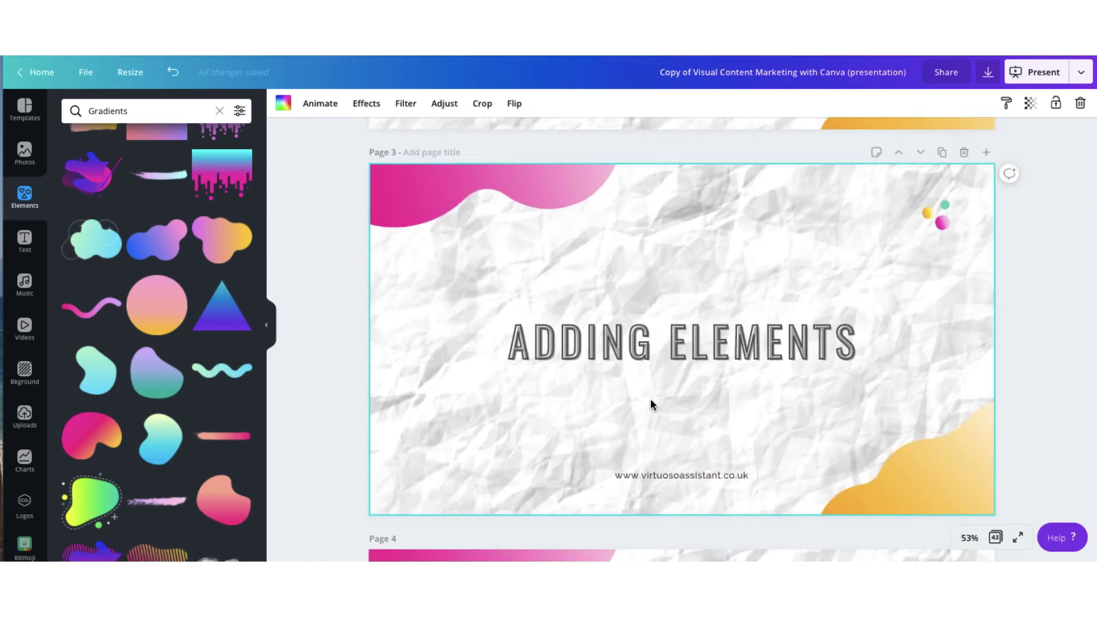
pyautogui.click(743, 364)
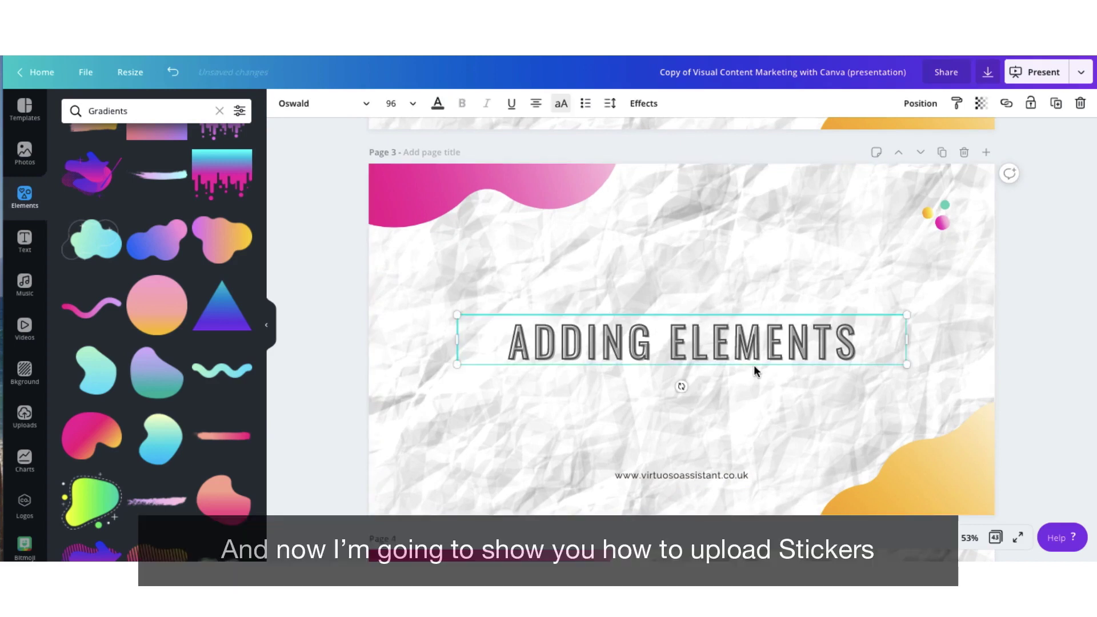
pyautogui.doubleClick(853, 347)
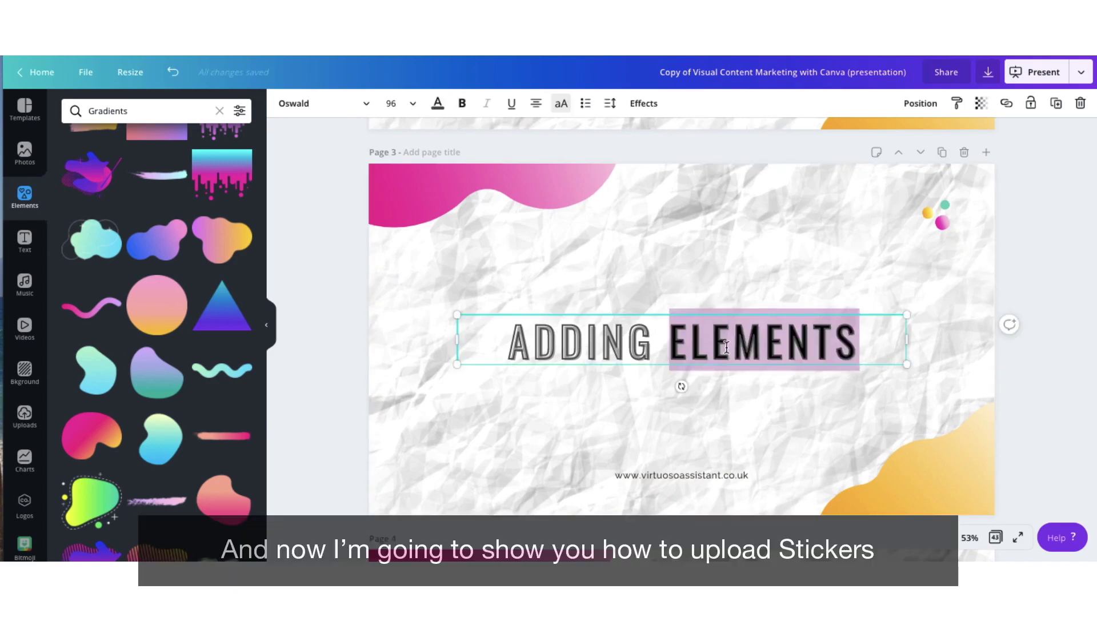
pyautogui.write('STICKERS')
pyautogui.click(725, 398)
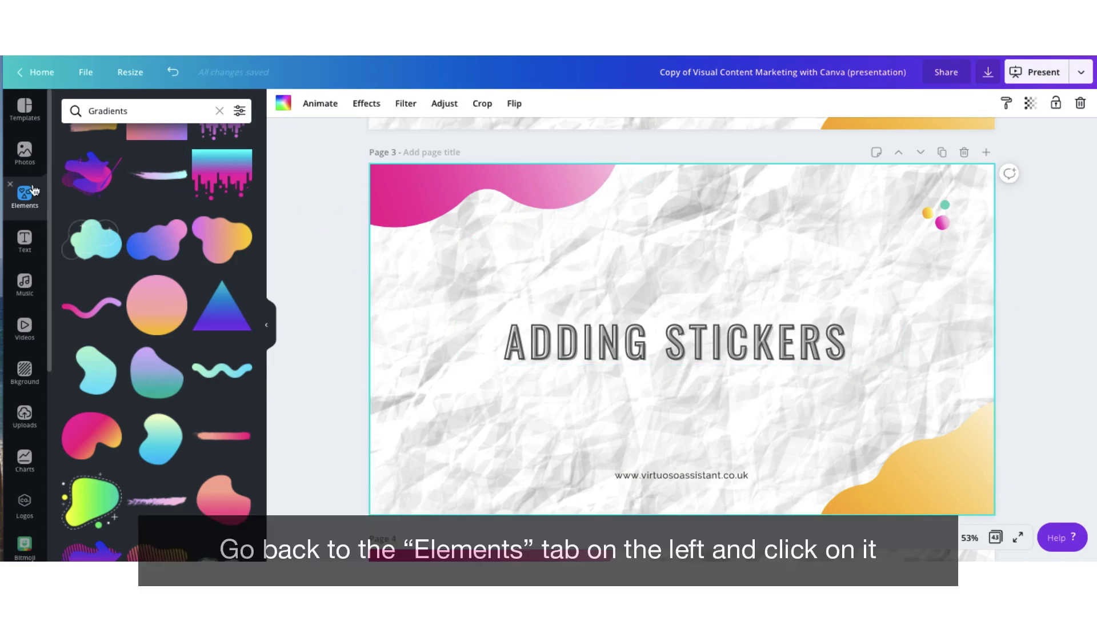
# Return to the Elements library and list all stickers: Arrow, Word, Food, Shape and Emoji
pyautogui.click(26, 197)
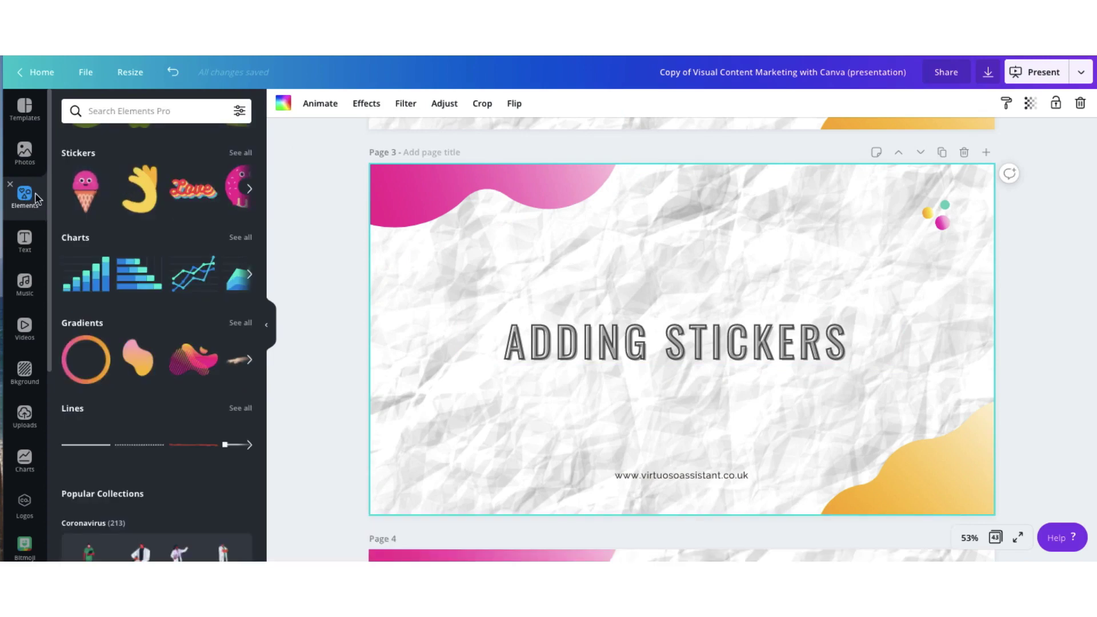
pyautogui.scroll(2, 93, 200)
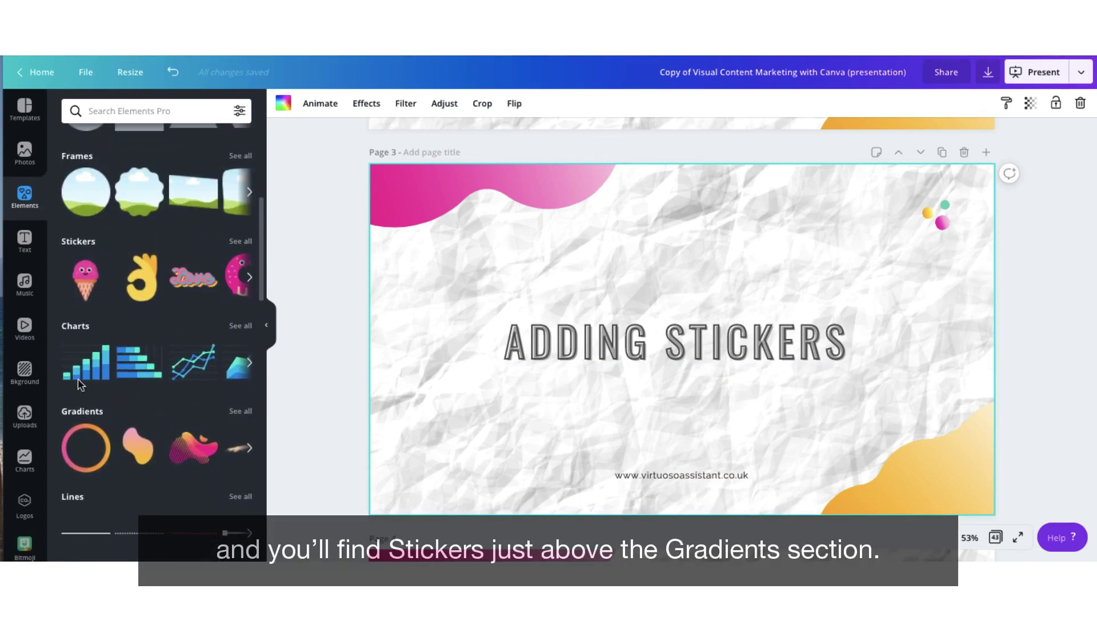
pyautogui.click(79, 241)
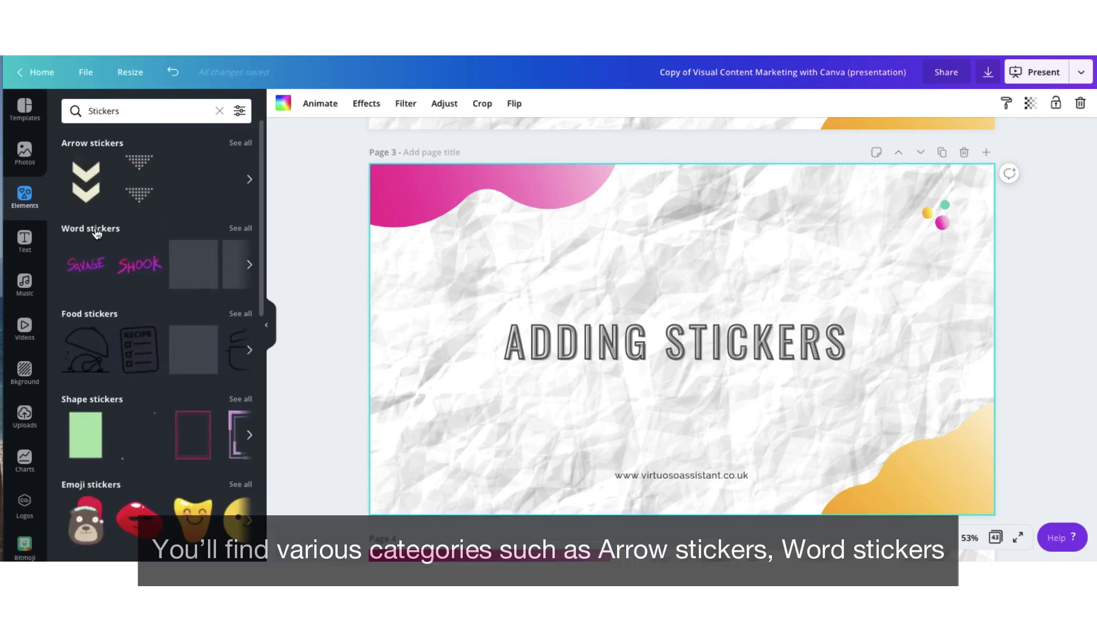
pyautogui.scroll(-1, 97, 234)
pyautogui.scroll(-2, 97, 234)
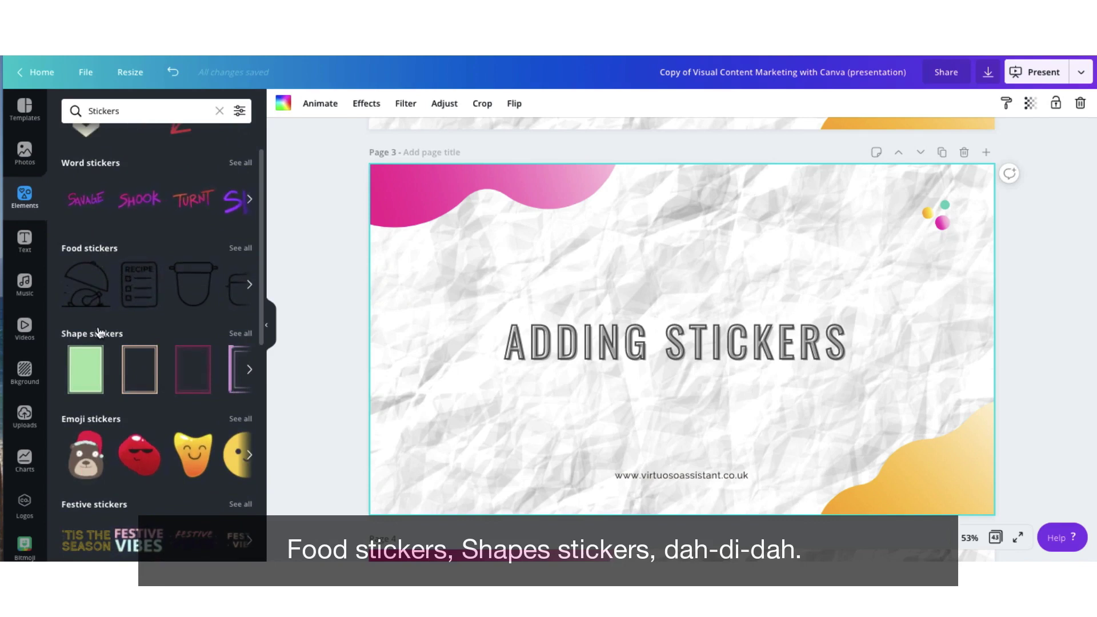
pyautogui.scroll(-2, 98, 333)
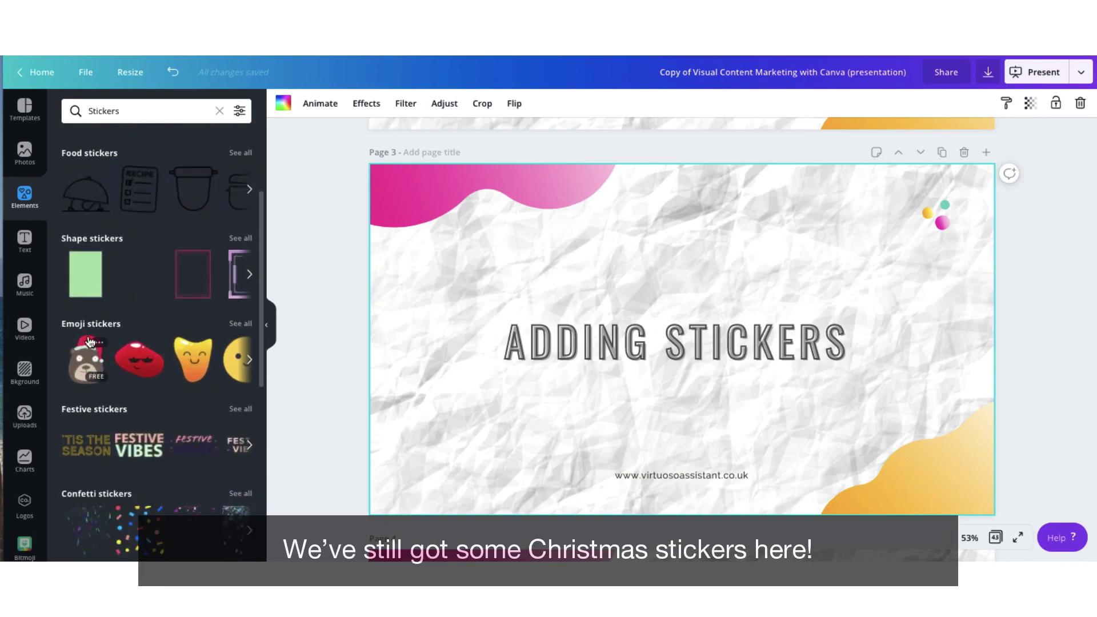
pyautogui.scroll(-8, 86, 345)
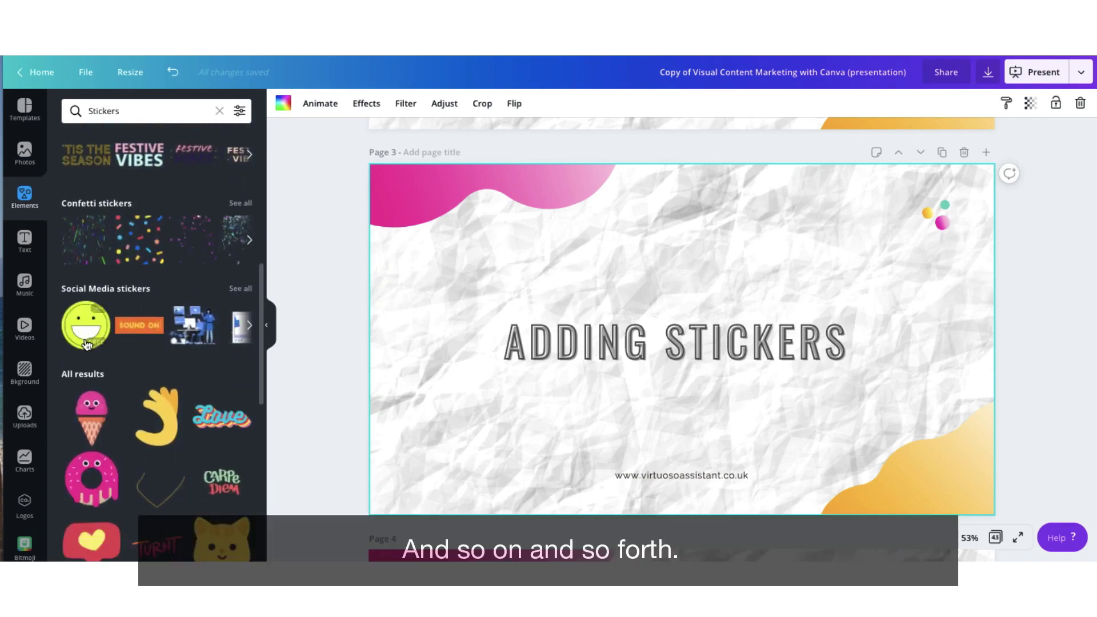
pyautogui.scroll(-5, 86, 345)
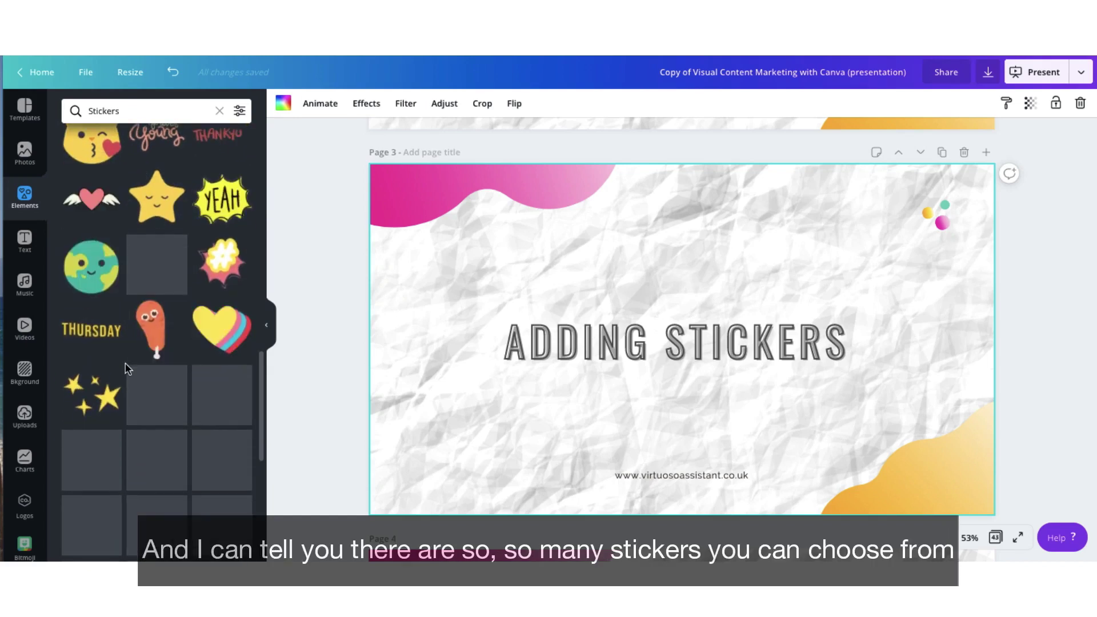
pyautogui.scroll(-3, 127, 370)
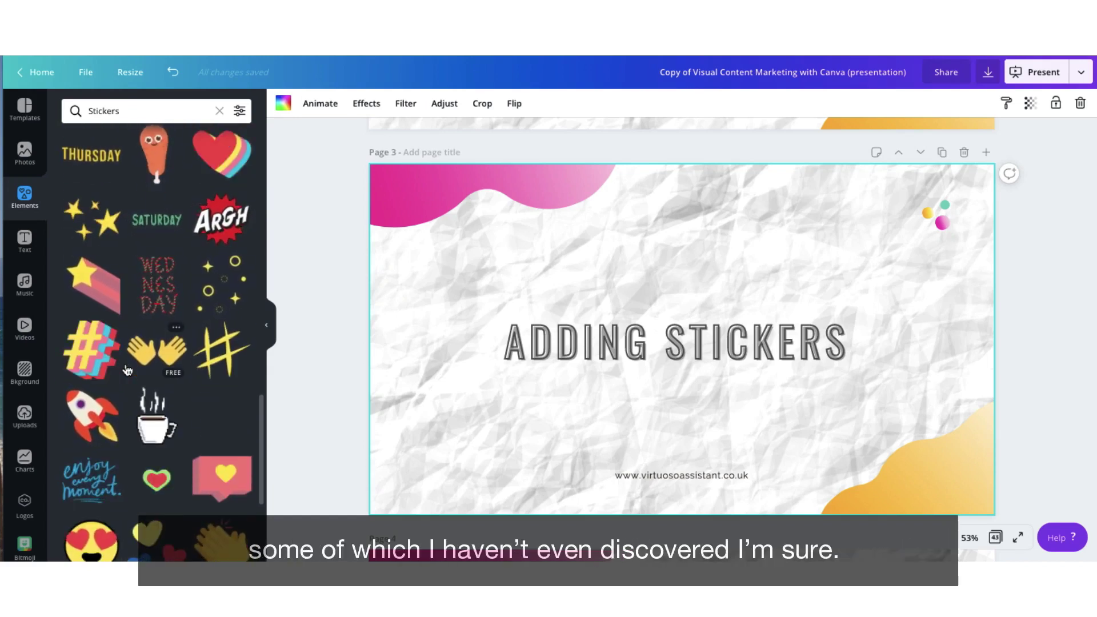
pyautogui.scroll(10, 127, 371)
pyautogui.scroll(2, 128, 370)
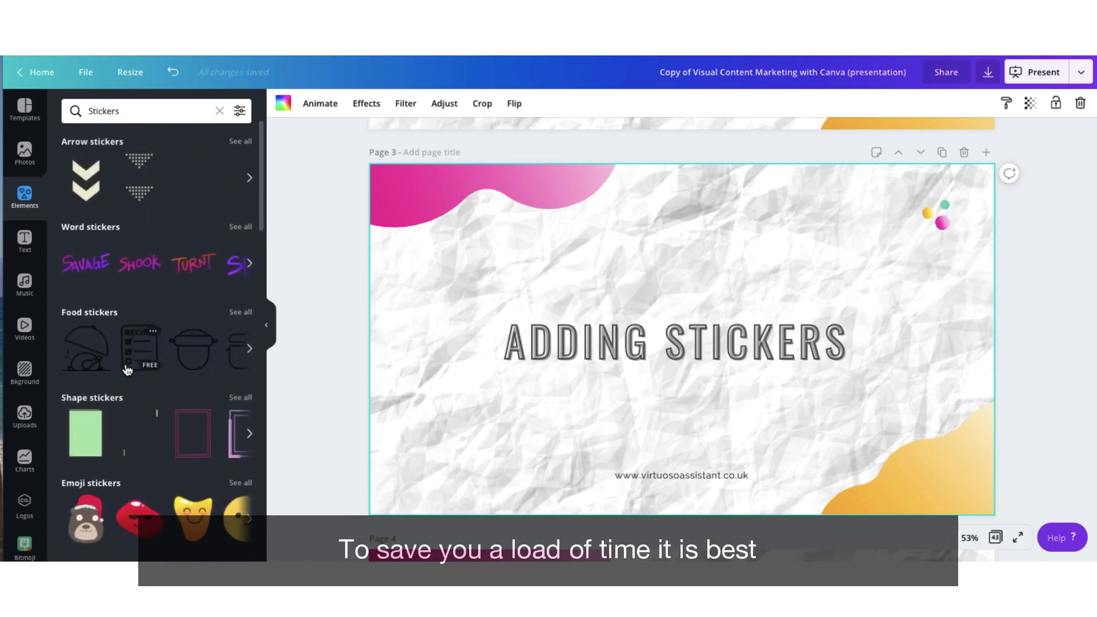
# Search for 'Stickers plus arrows' and check the filter options without applying any
pyautogui.click(125, 111)
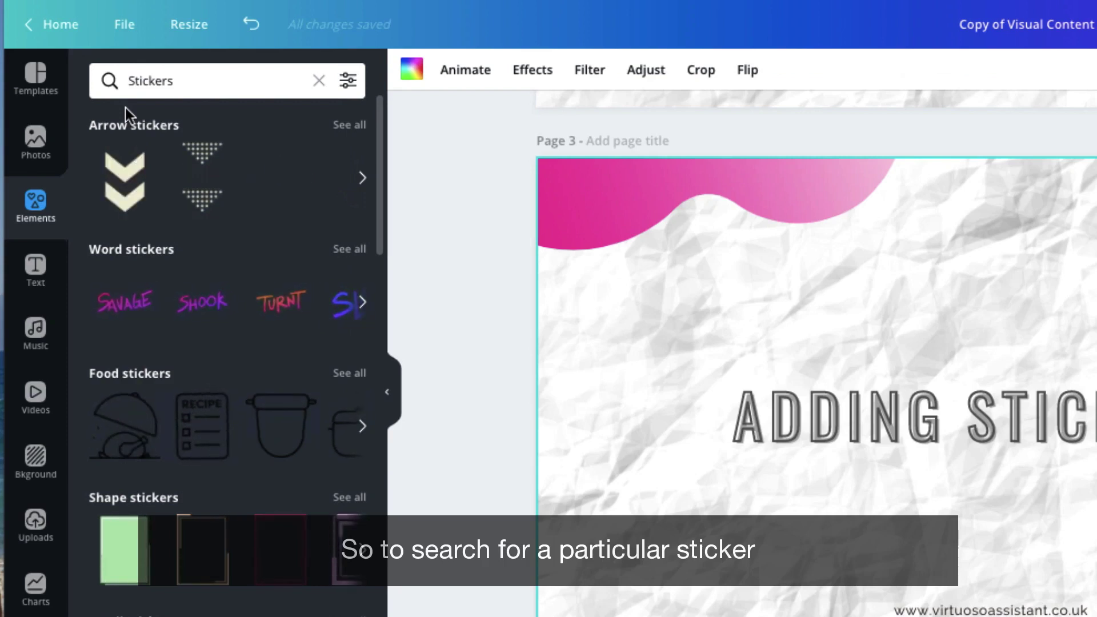
pyautogui.click(188, 82)
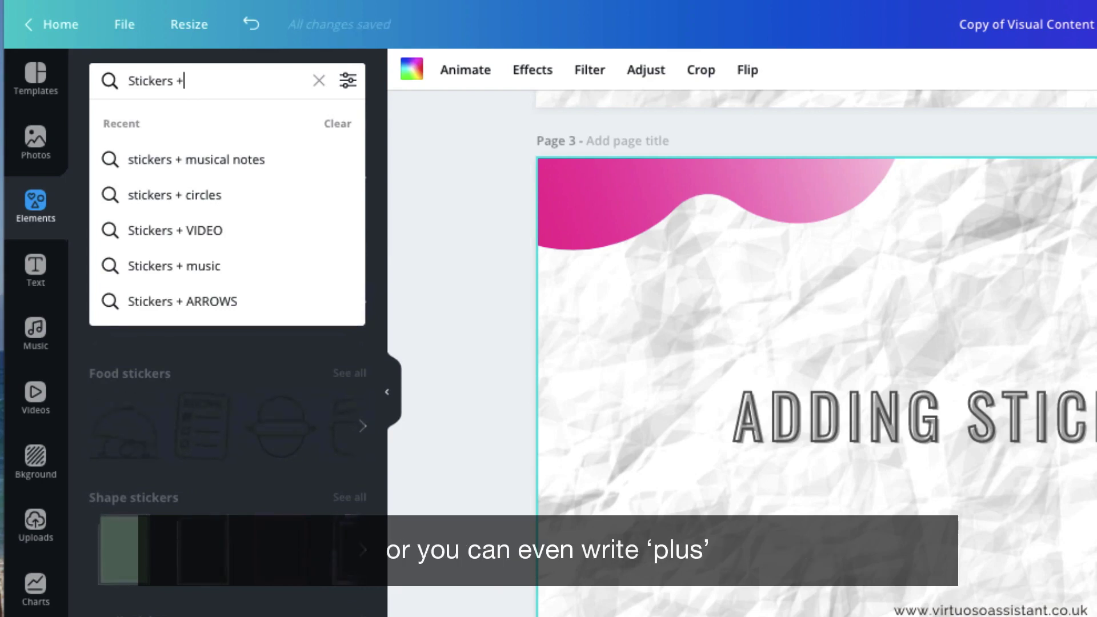
pyautogui.write('plus')
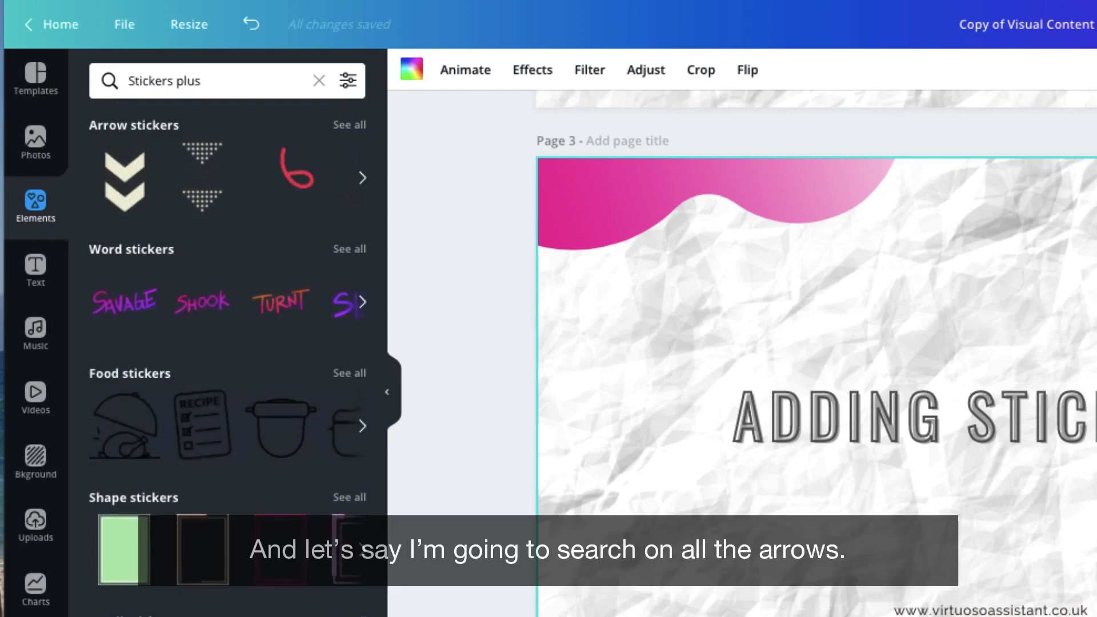
pyautogui.write(' arrows')
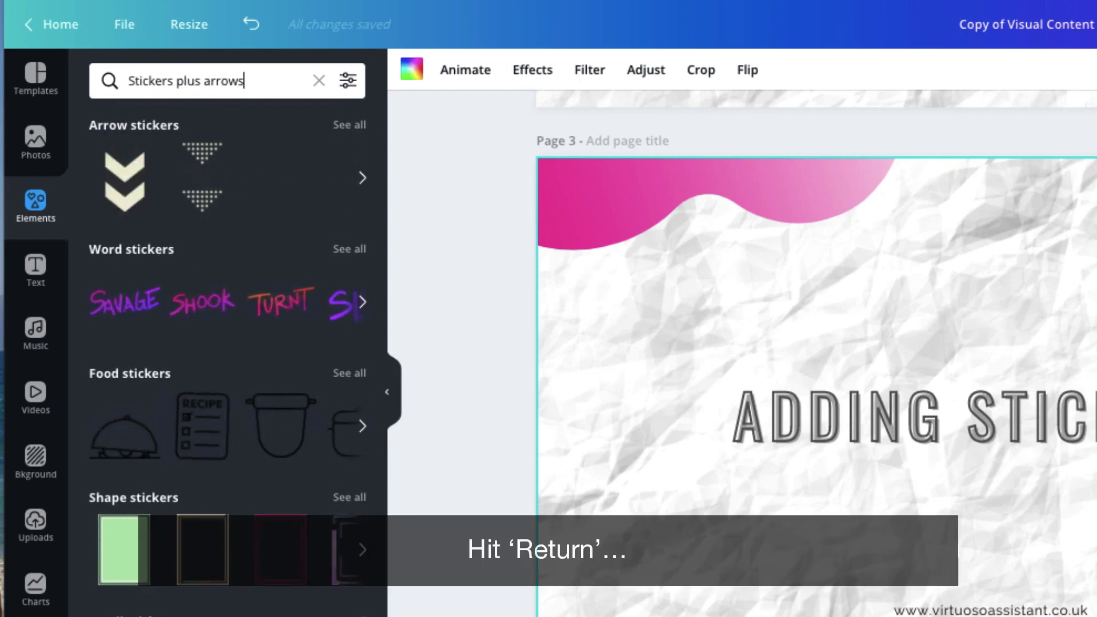
pyautogui.press('Return')
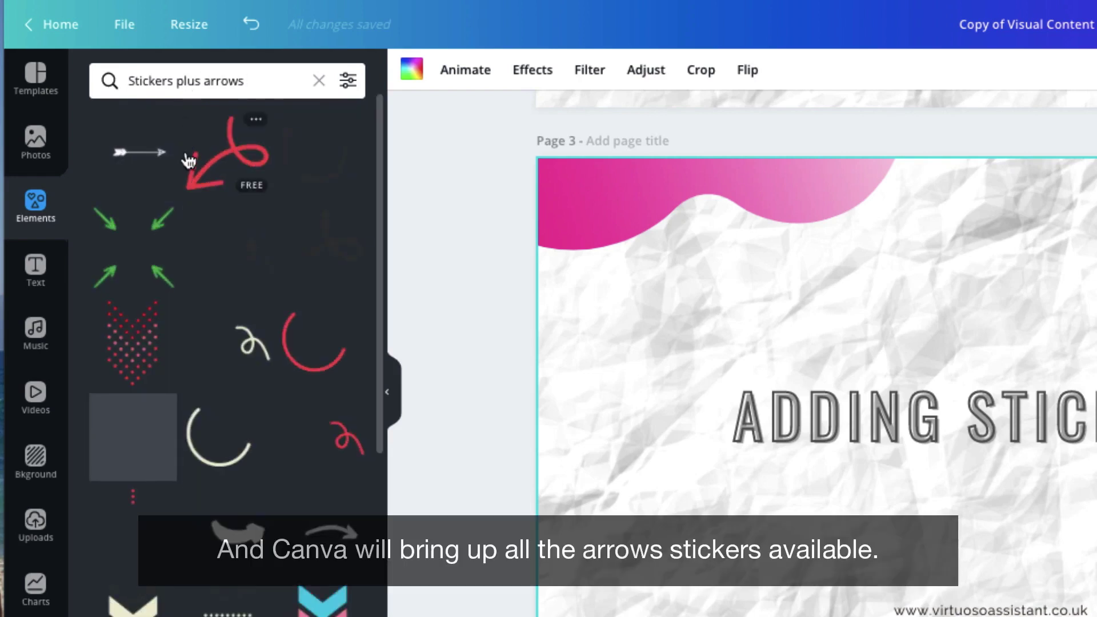
pyautogui.scroll(-4, 203, 285)
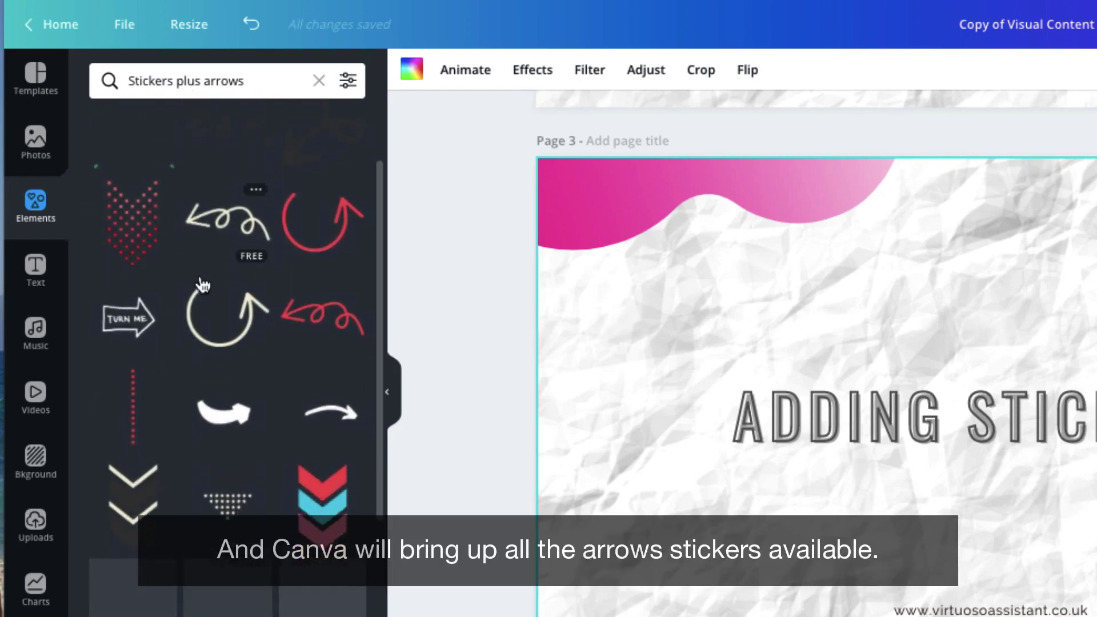
pyautogui.scroll(-6, 203, 283)
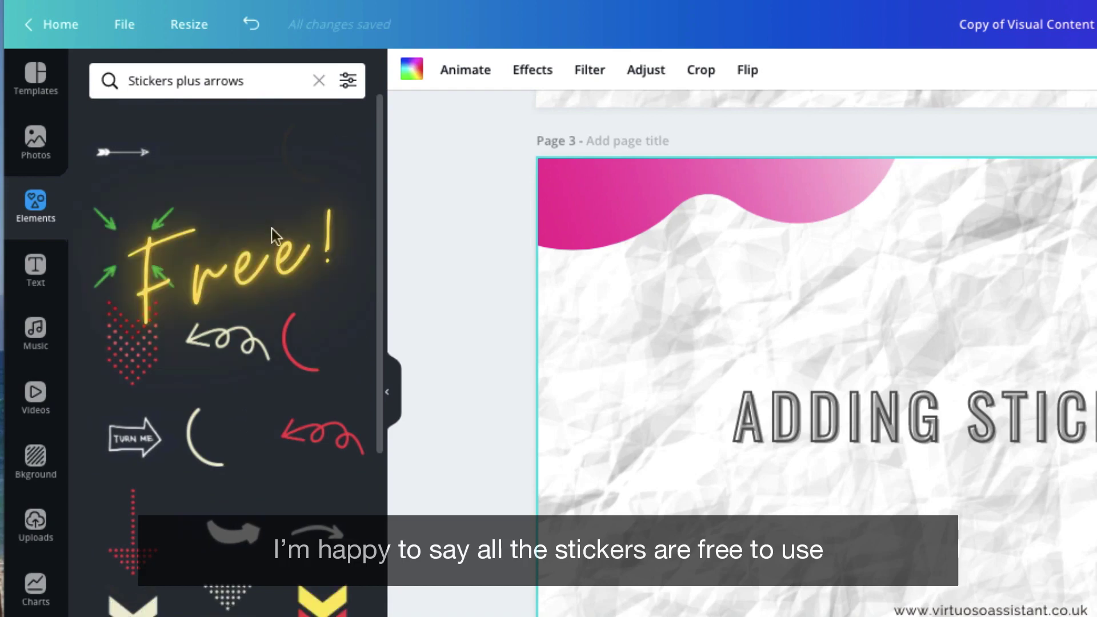
pyautogui.click(349, 83)
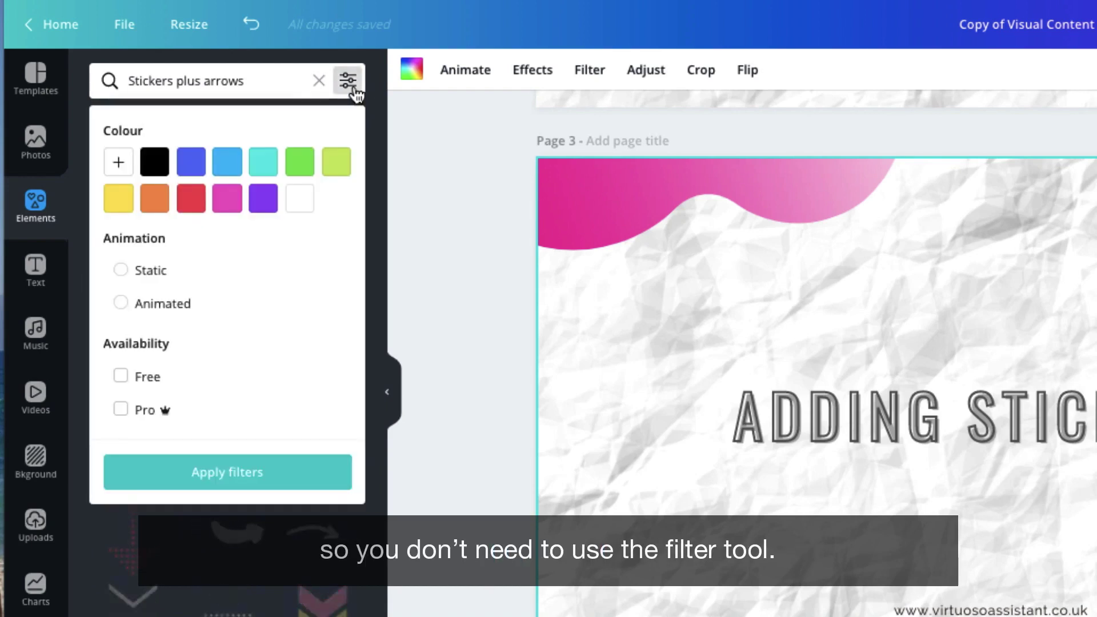
pyautogui.click(280, 537)
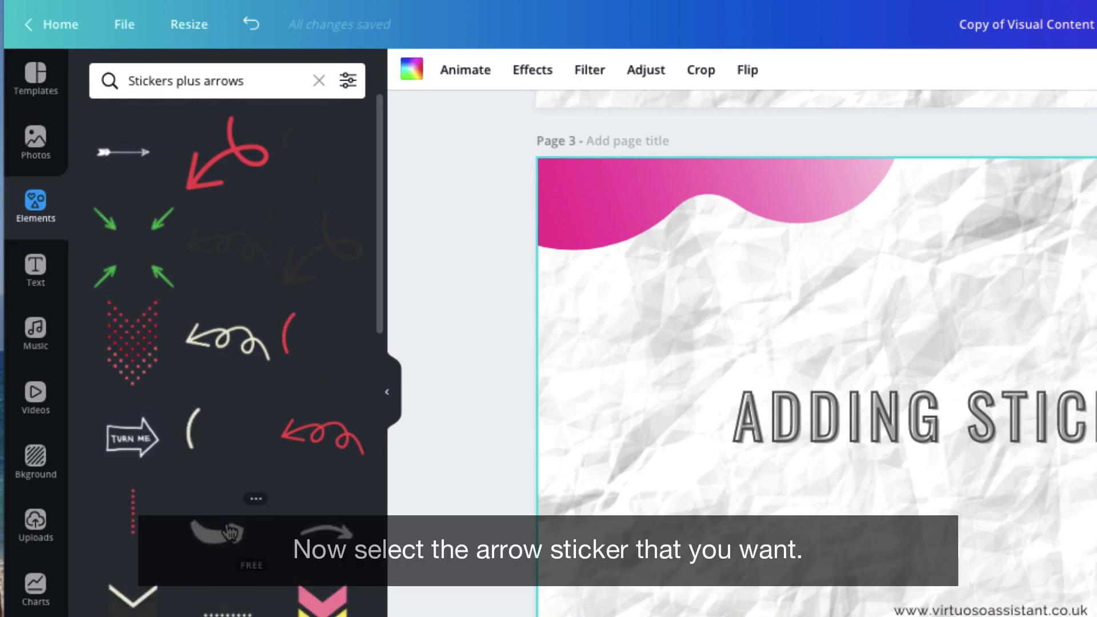
# Add a striped chevron sticker, shrink it, turn it to point down and place it under ADDING STICKERS
pyautogui.scroll(-1, 240, 537)
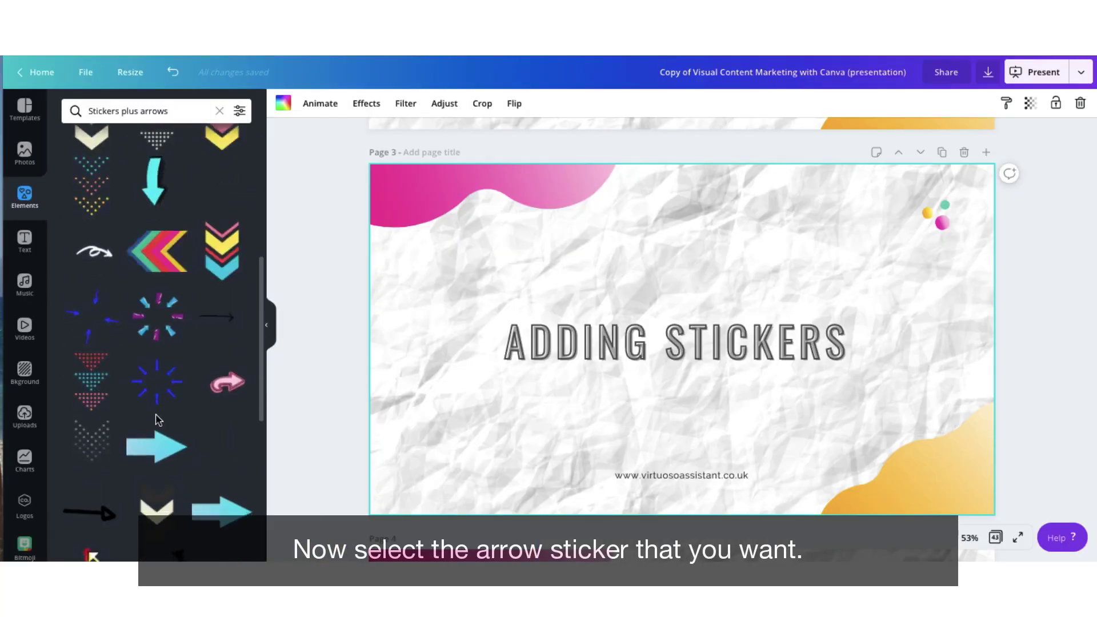
pyautogui.scroll(-5, 228, 531)
pyautogui.click(96, 436)
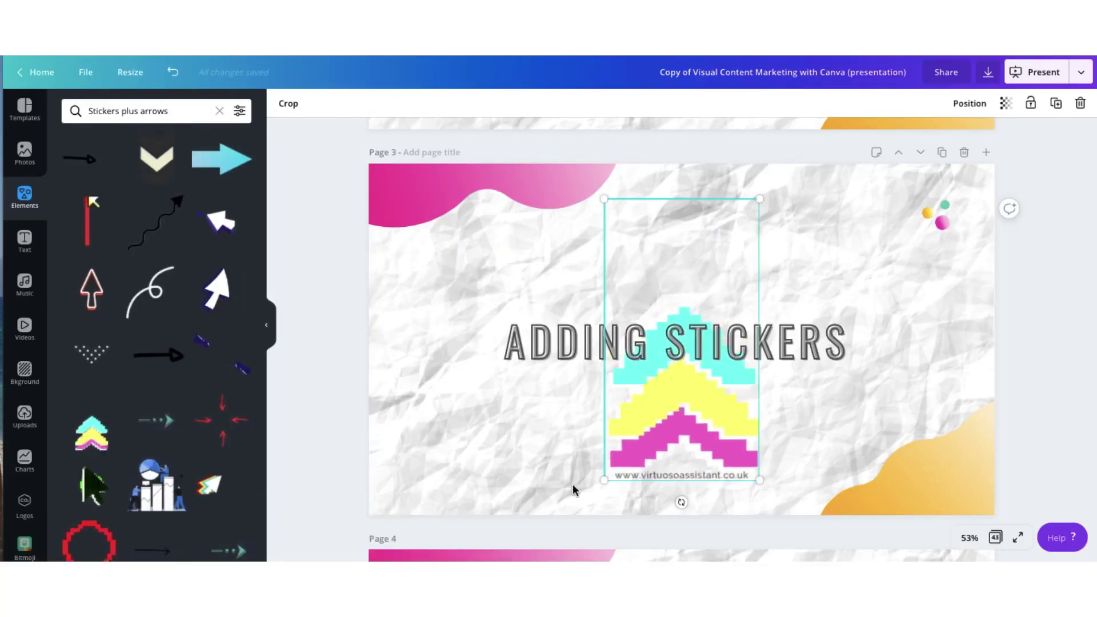
pyautogui.moveTo(605, 465); pyautogui.dragTo(682, 275)
pyautogui.moveTo(734, 311); pyautogui.dragTo(734, 183)
pyautogui.moveTo(736, 262); pyautogui.dragTo(680, 442)
pyautogui.click(776, 429)
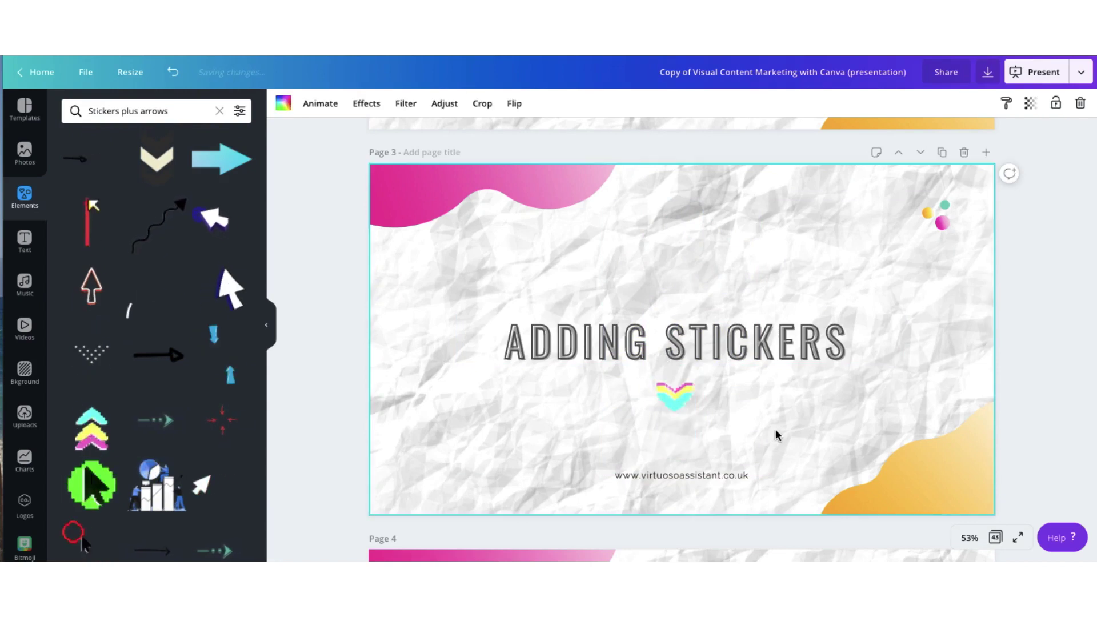
pyautogui.click(1046, 380)
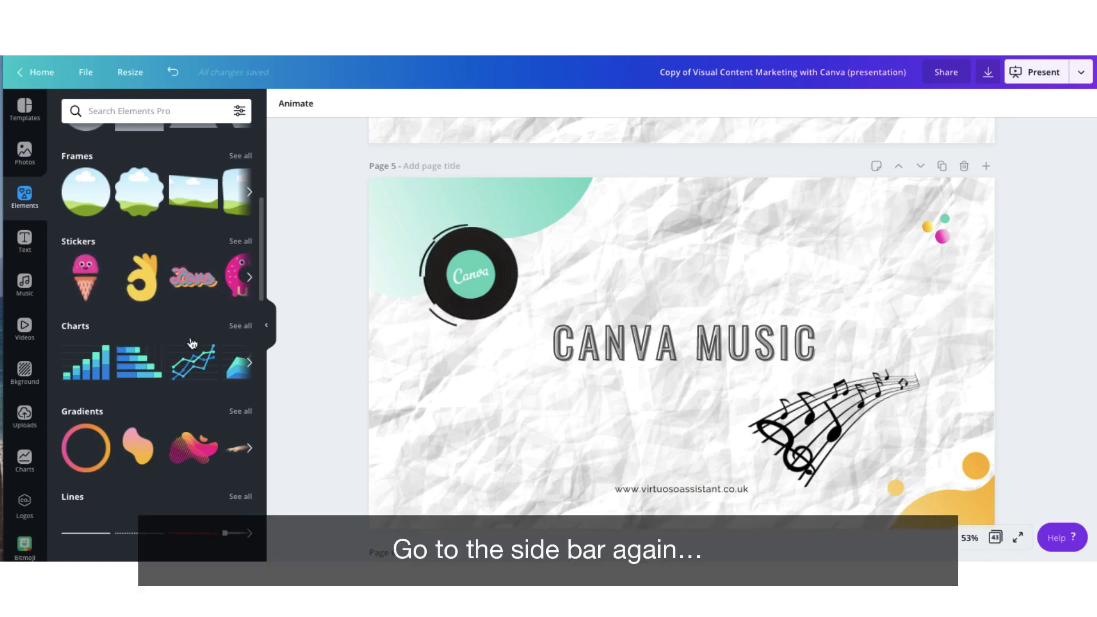
# Open the Music library and preview the Blizzards track from the Travel section
pyautogui.click(23, 289)
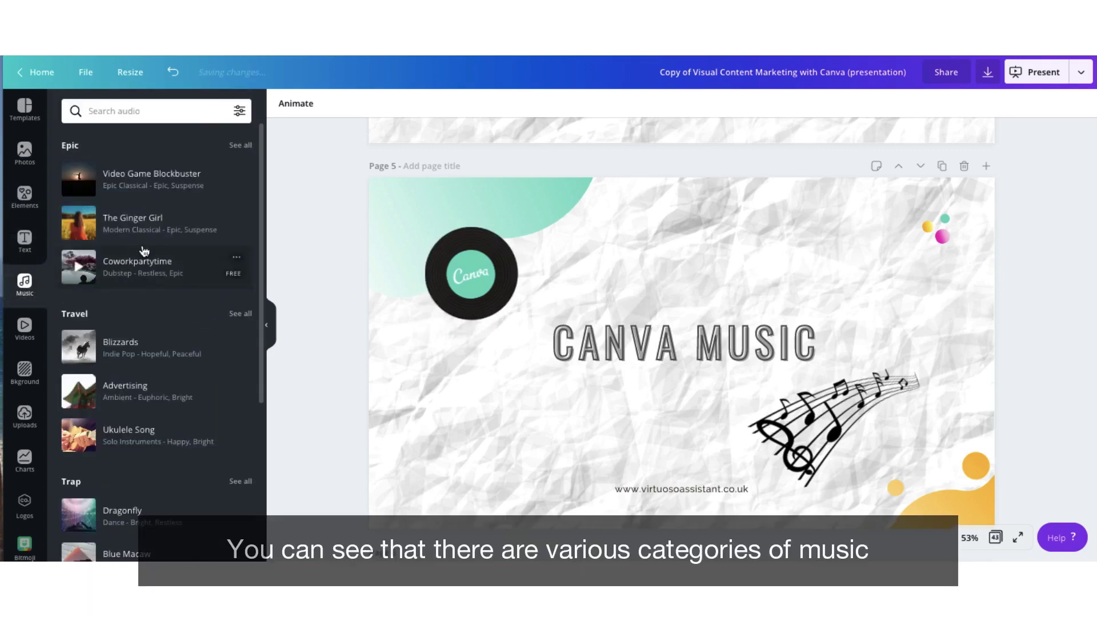
pyautogui.scroll(-3, 145, 252)
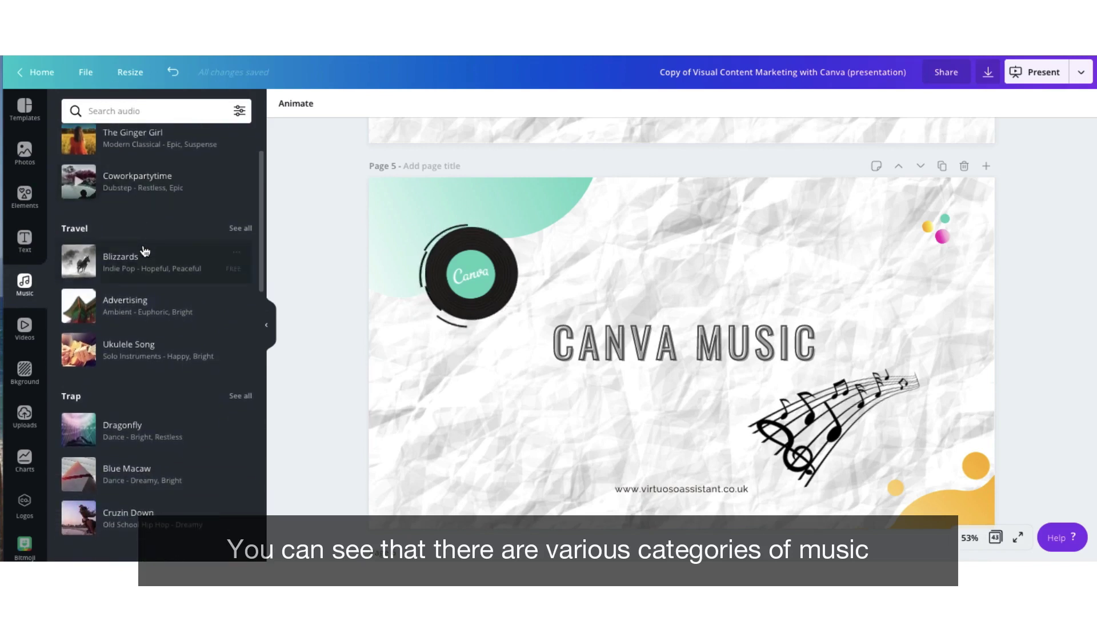
pyautogui.scroll(-4, 144, 251)
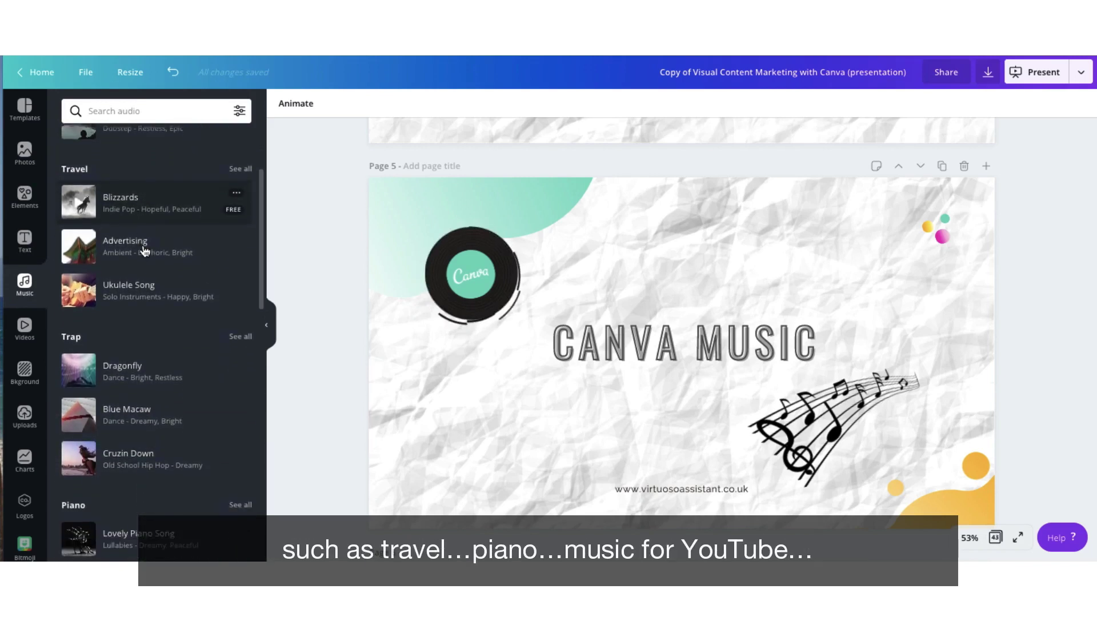
pyautogui.scroll(-15, 144, 252)
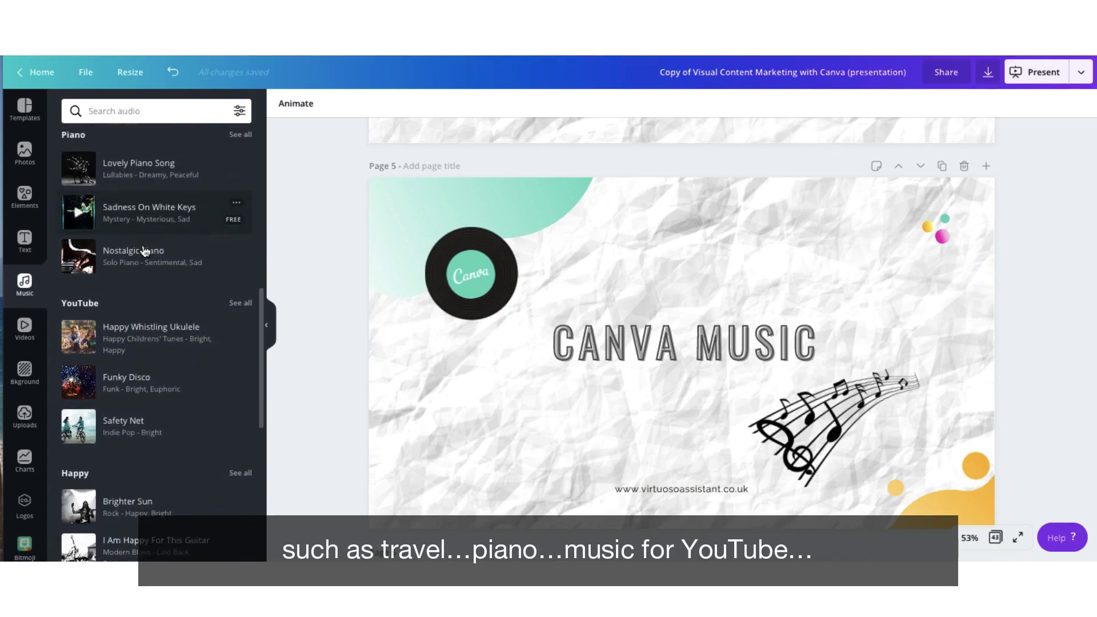
pyautogui.scroll(2, 145, 252)
pyautogui.scroll(-7, 145, 251)
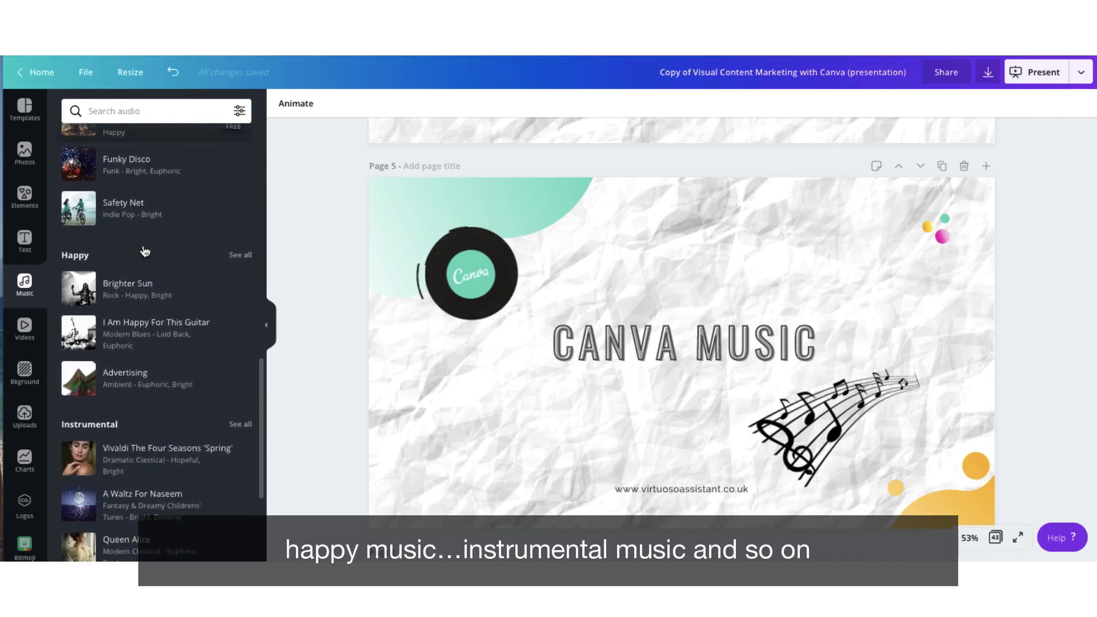
pyautogui.scroll(20, 145, 252)
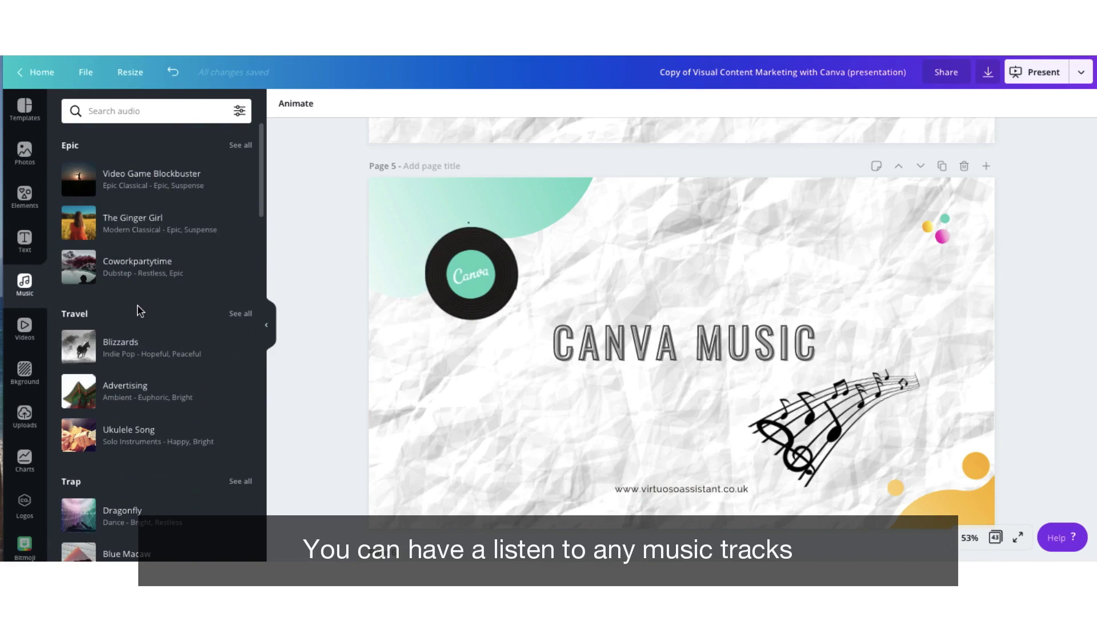
pyautogui.moveTo(83, 356)
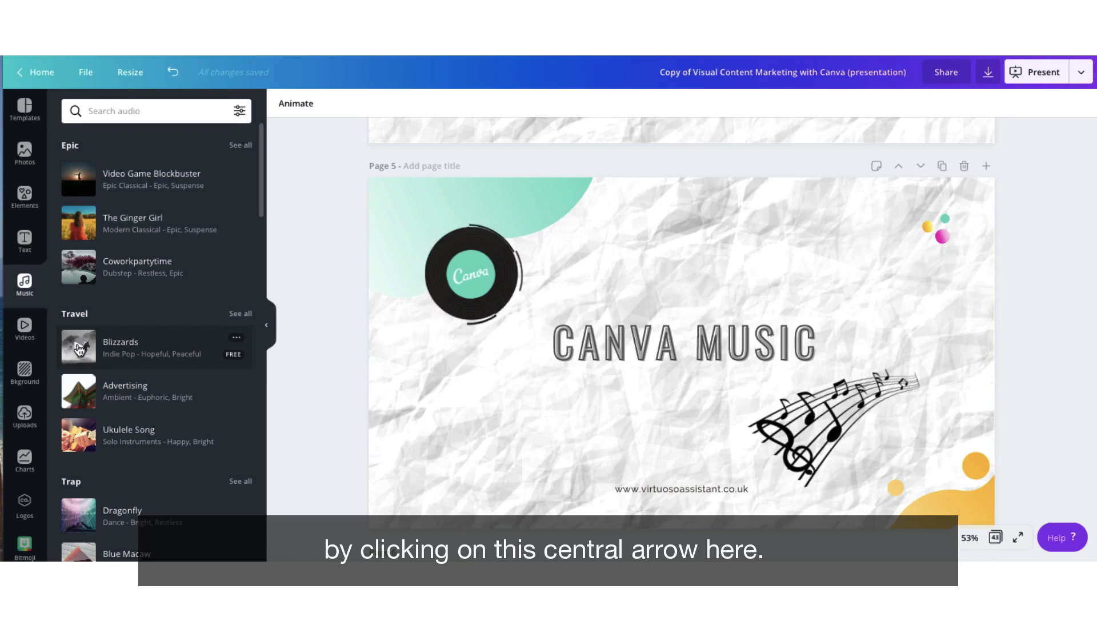
pyautogui.click(79, 348)
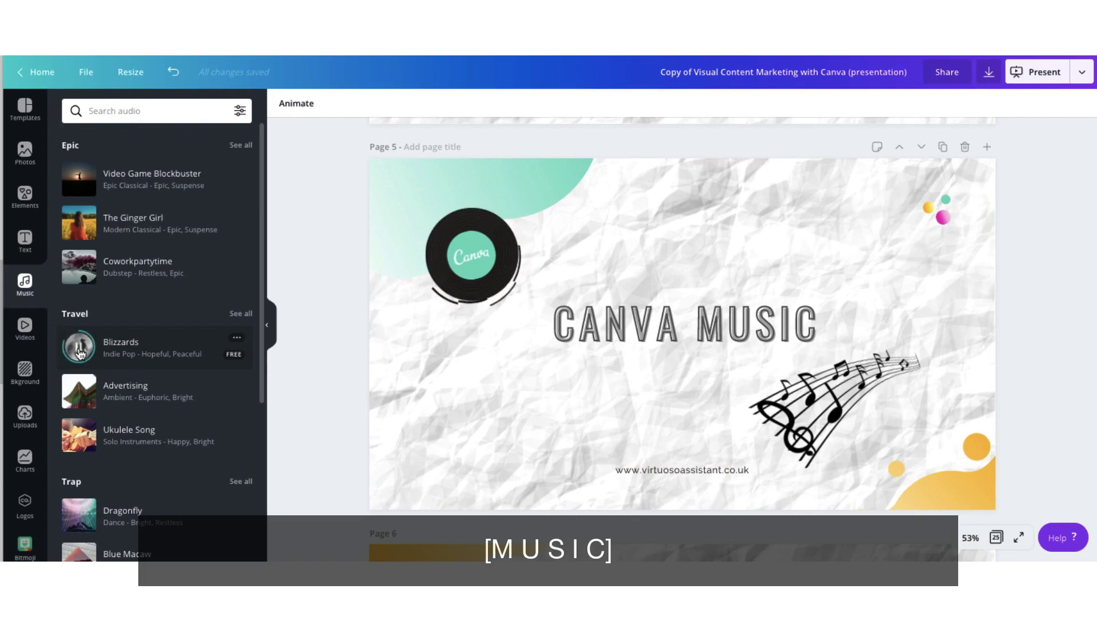
# Stop the Blizzards preview and drop the track onto the slide as the presentation soundtrack
pyautogui.click(79, 349)
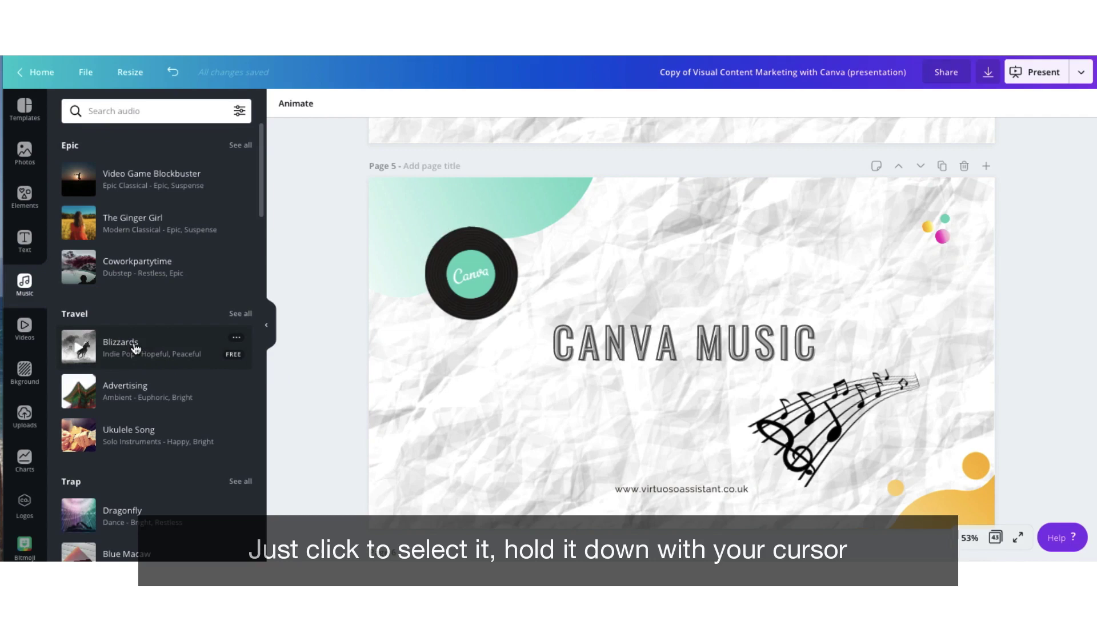
pyautogui.moveTo(135, 349); pyautogui.dragTo(648, 390)
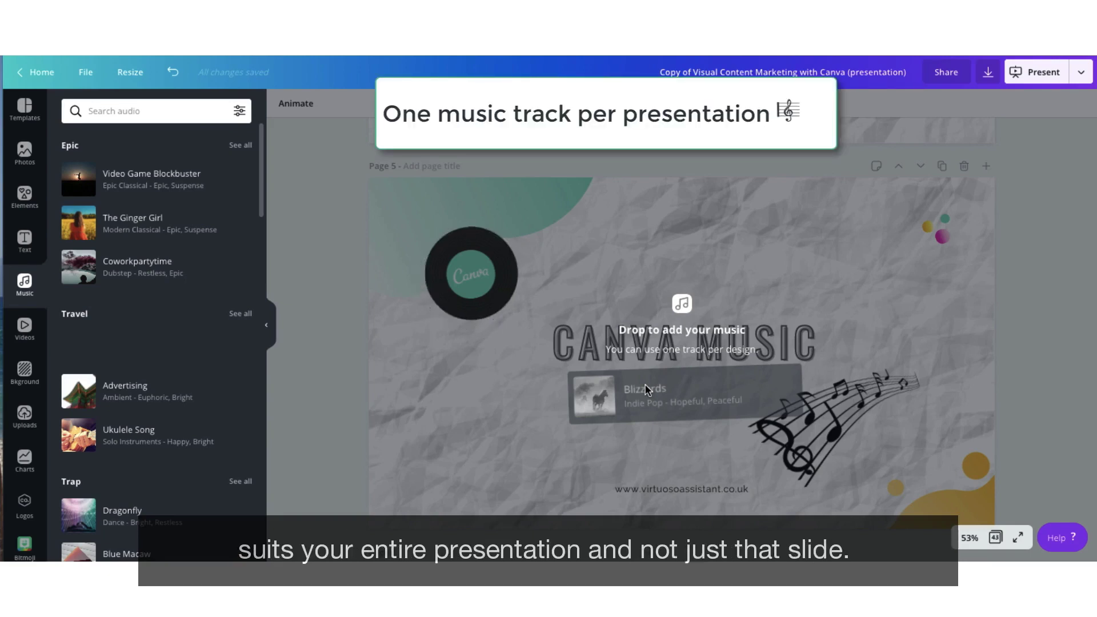
pyautogui.moveTo(647, 391); pyautogui.dragTo(644, 390)
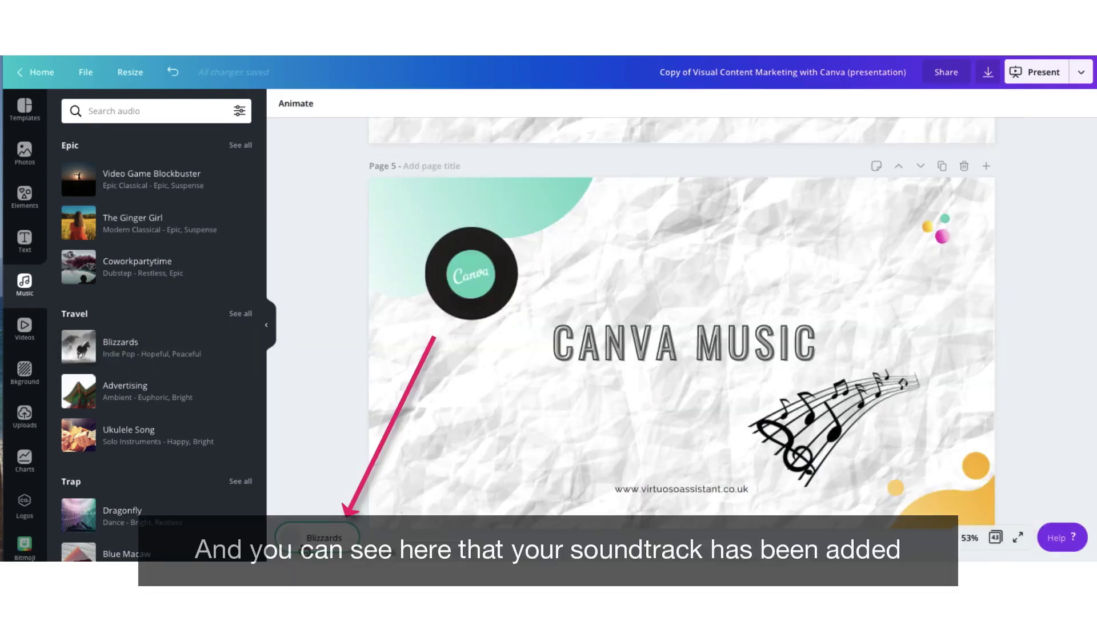
pyautogui.click(324, 538)
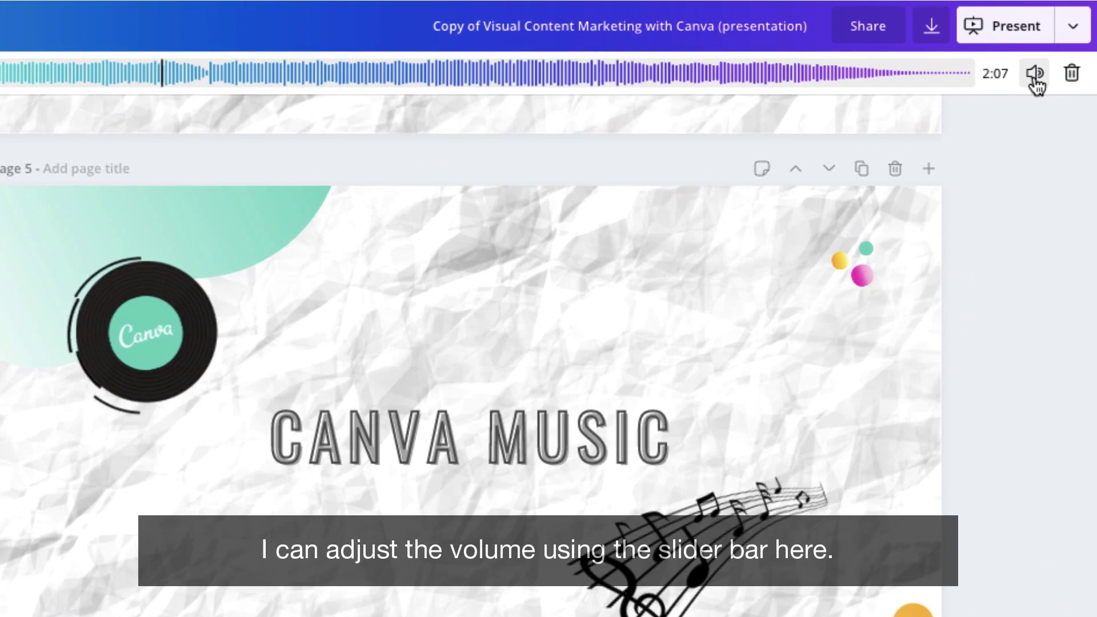
pyautogui.click(1035, 83)
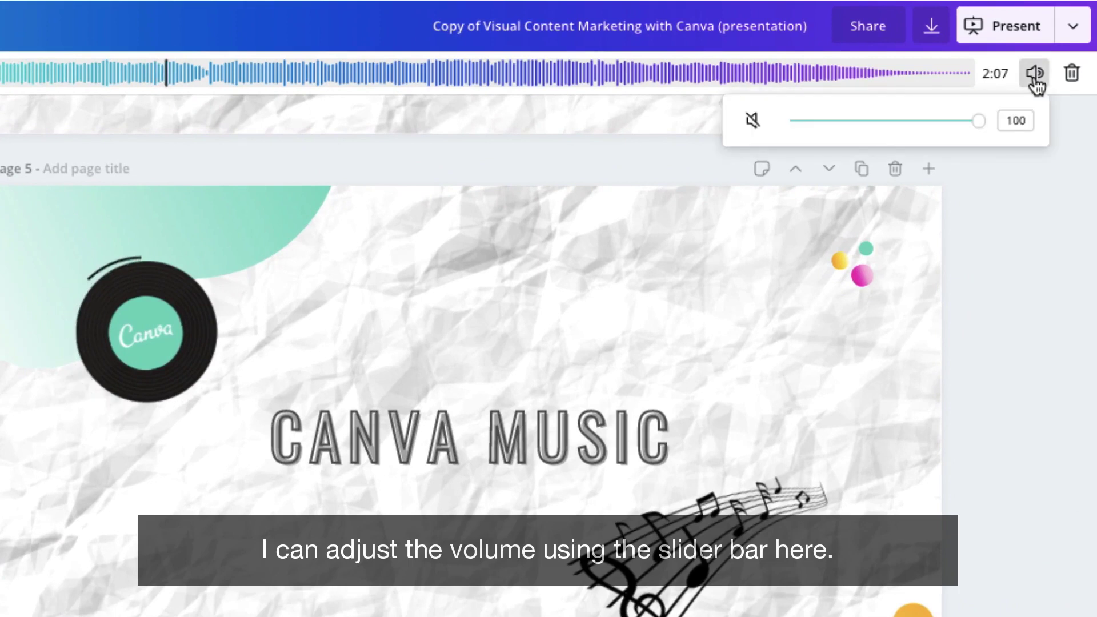
pyautogui.moveTo(983, 127)
pyautogui.mouseDown()
pyautogui.moveTo(868, 127)
pyautogui.moveTo(989, 117)
pyautogui.mouseUp()
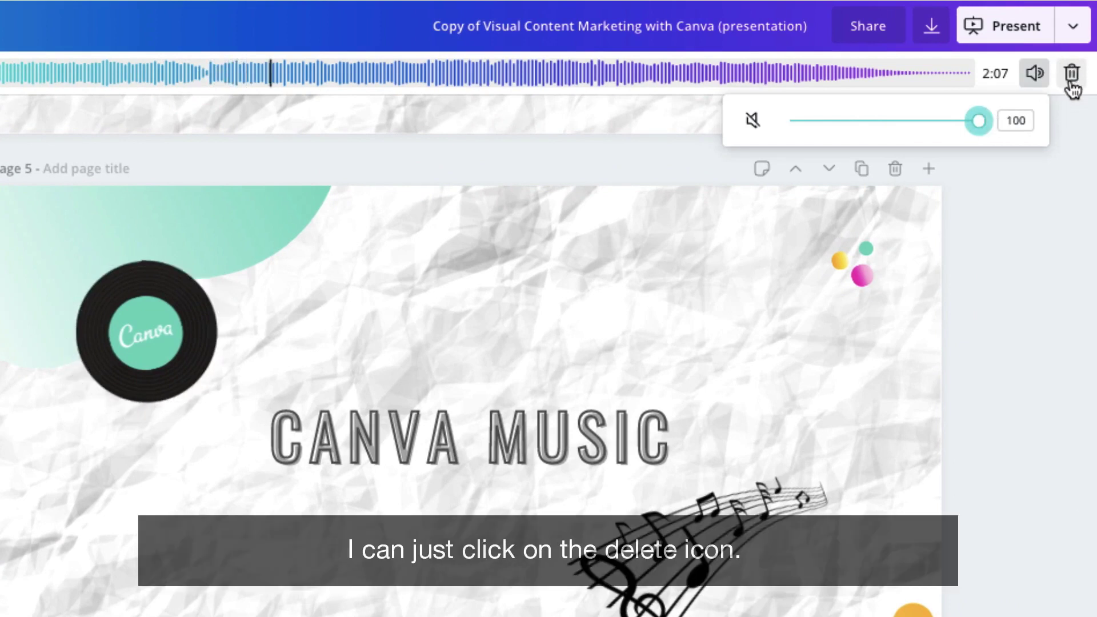
pyautogui.click(1071, 74)
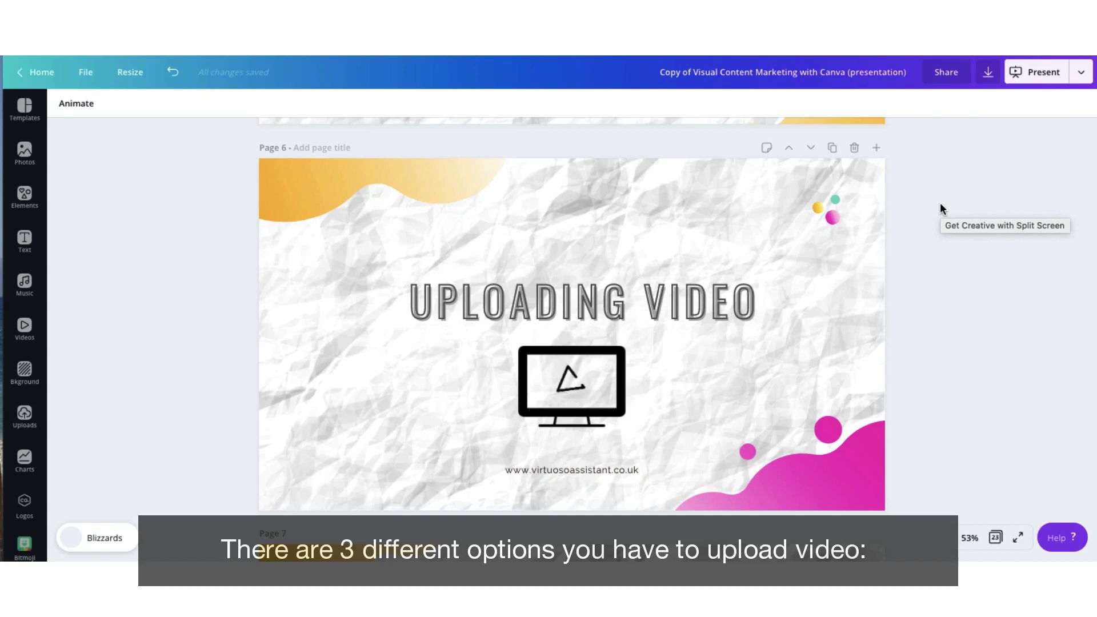
# Scroll the canvas down to Page 7 with the blank laptop mockup
pyautogui.scroll(-7, 247, 389)
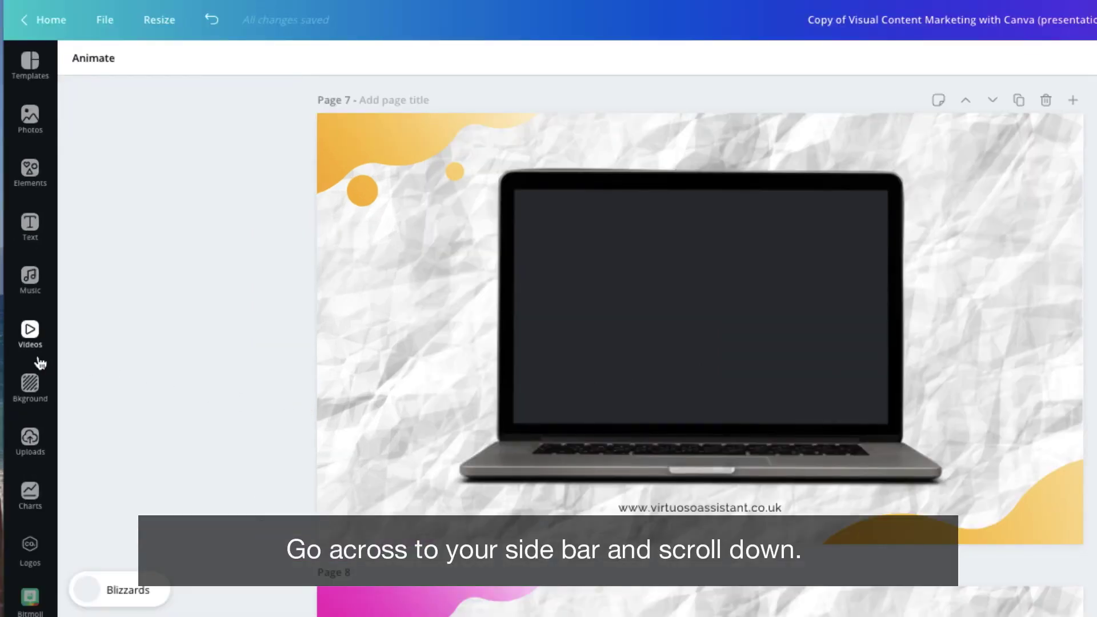
# Open the YouTube app from More under Apps and Integrations and browse its suggested videos
pyautogui.scroll(-5, 36, 365)
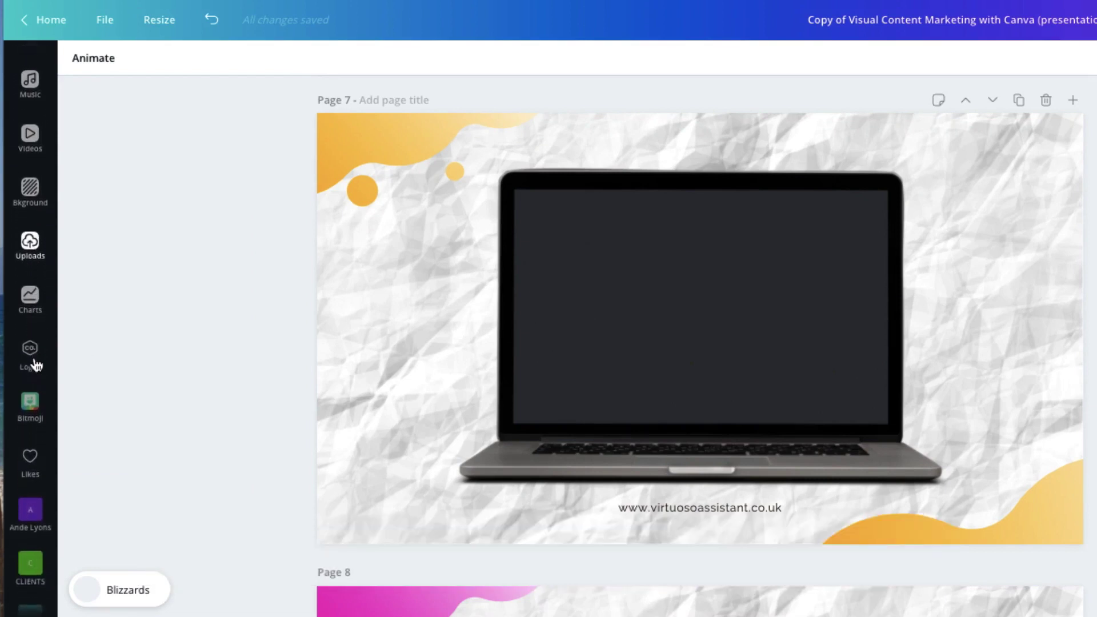
pyautogui.scroll(-3, 35, 365)
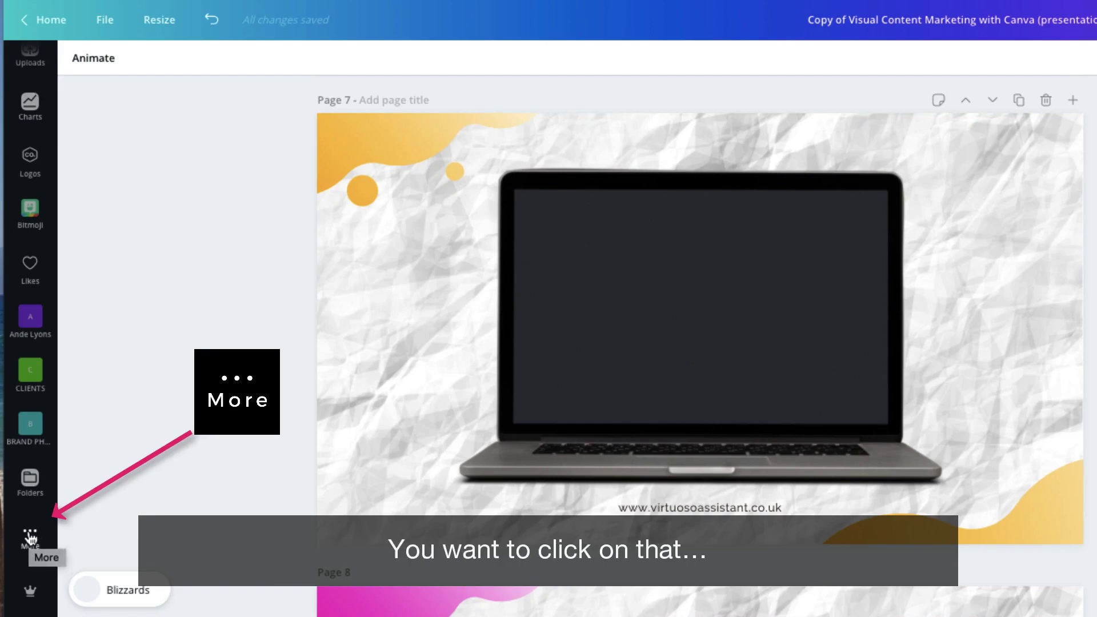
pyautogui.click(30, 537)
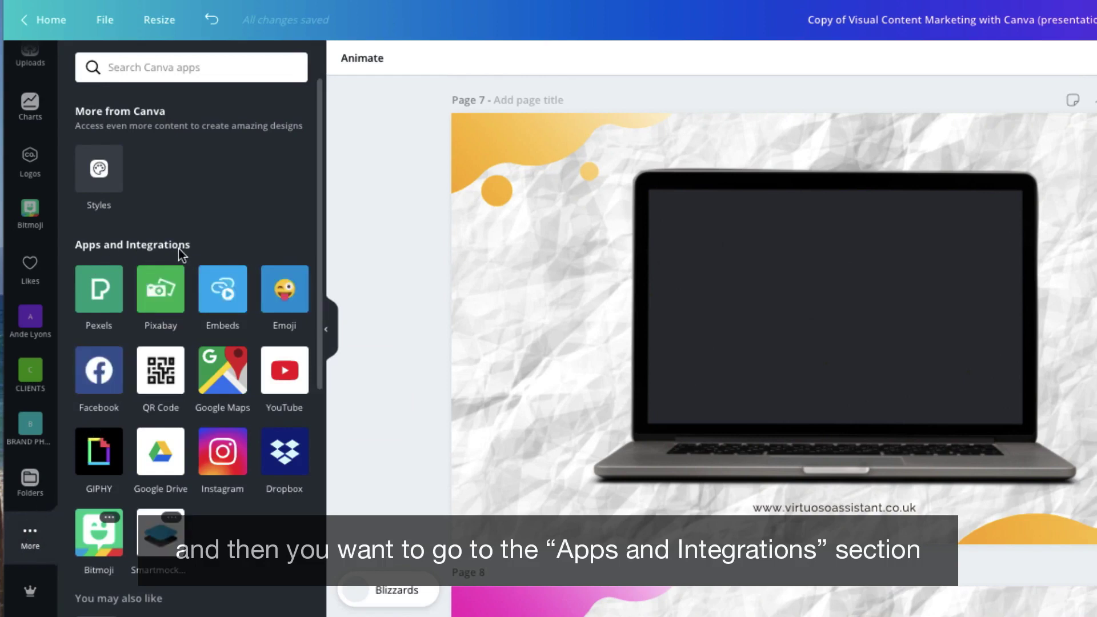
pyautogui.click(281, 373)
pyautogui.scroll(-5, 280, 375)
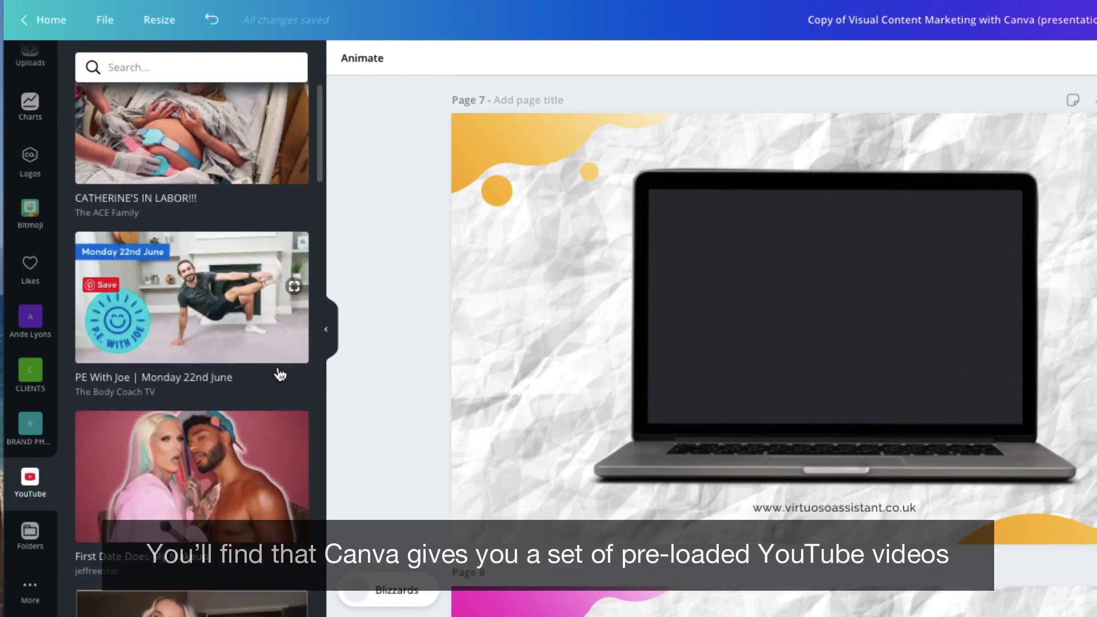
pyautogui.scroll(-5, 280, 375)
pyautogui.scroll(10, 280, 374)
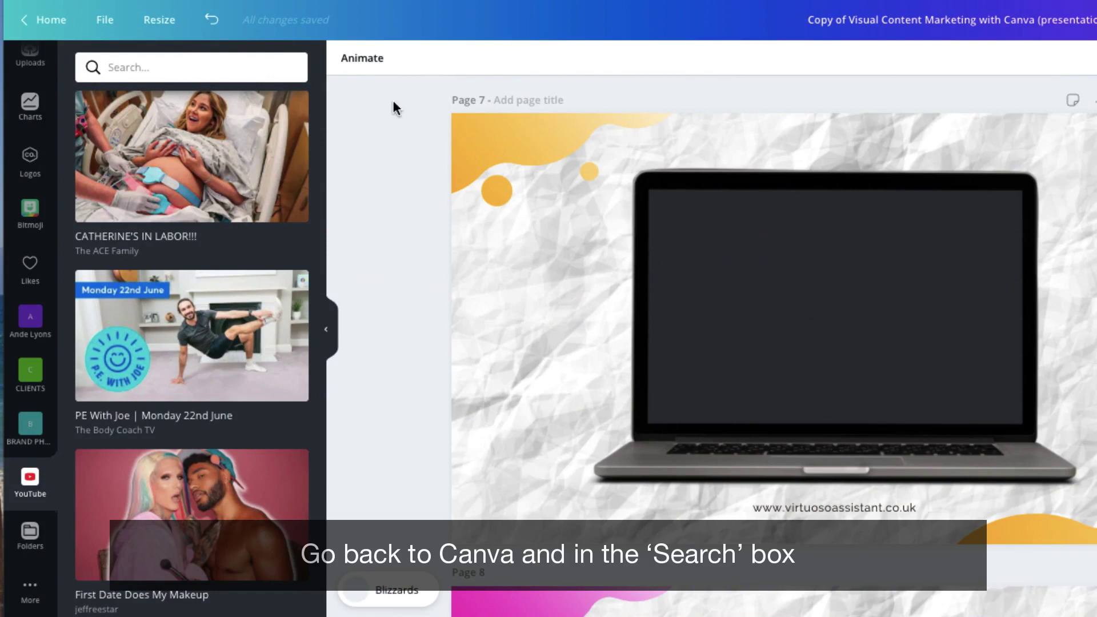
# Search the YouTube app with the pasted video link and drop the result onto the laptop screen
pyautogui.click(259, 69)
pyautogui.hotkey('ctrl', 'v')
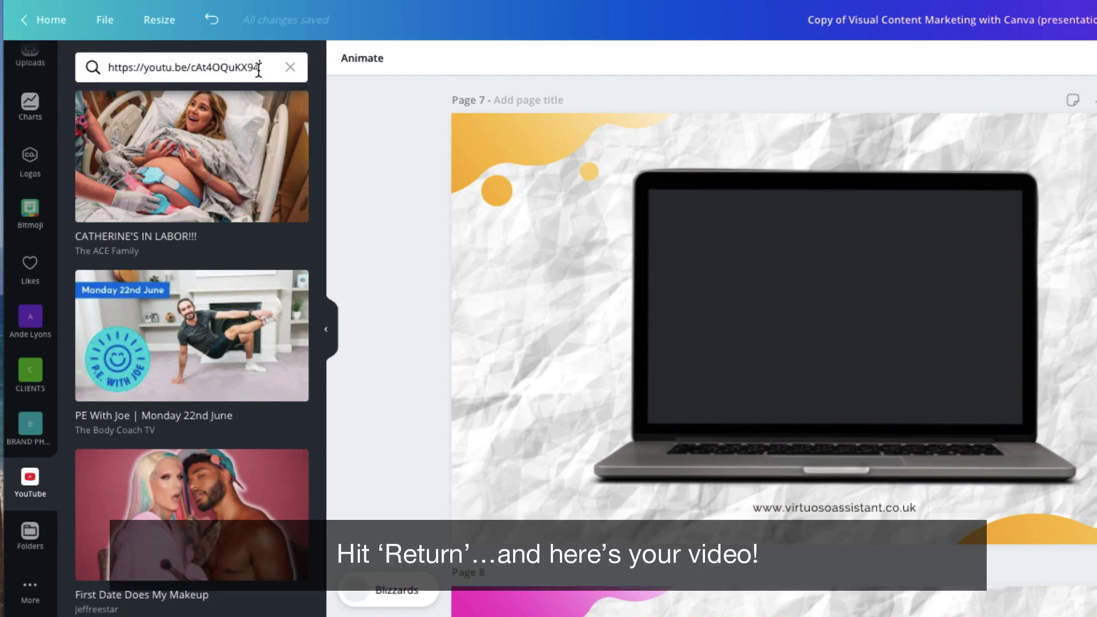
pyautogui.press('Return')
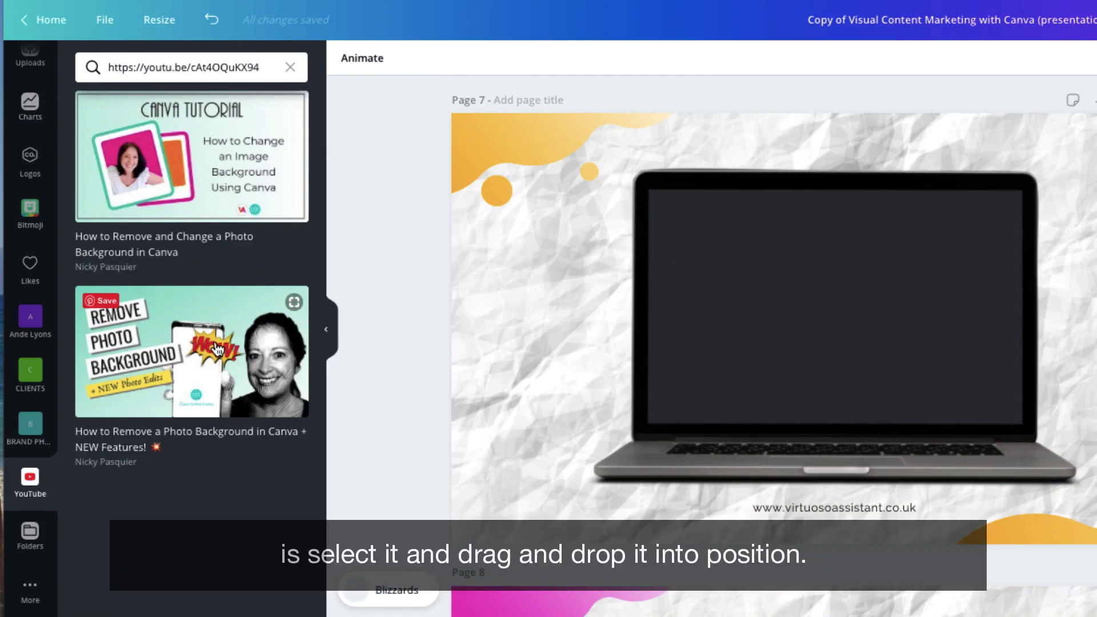
pyautogui.moveTo(216, 348); pyautogui.dragTo(733, 241)
# Resize and centre the YouTube video so it fits the laptop screen
pyautogui.moveTo(594, 177); pyautogui.dragTo(651, 196)
pyautogui.moveTo(811, 362); pyautogui.dragTo(816, 360)
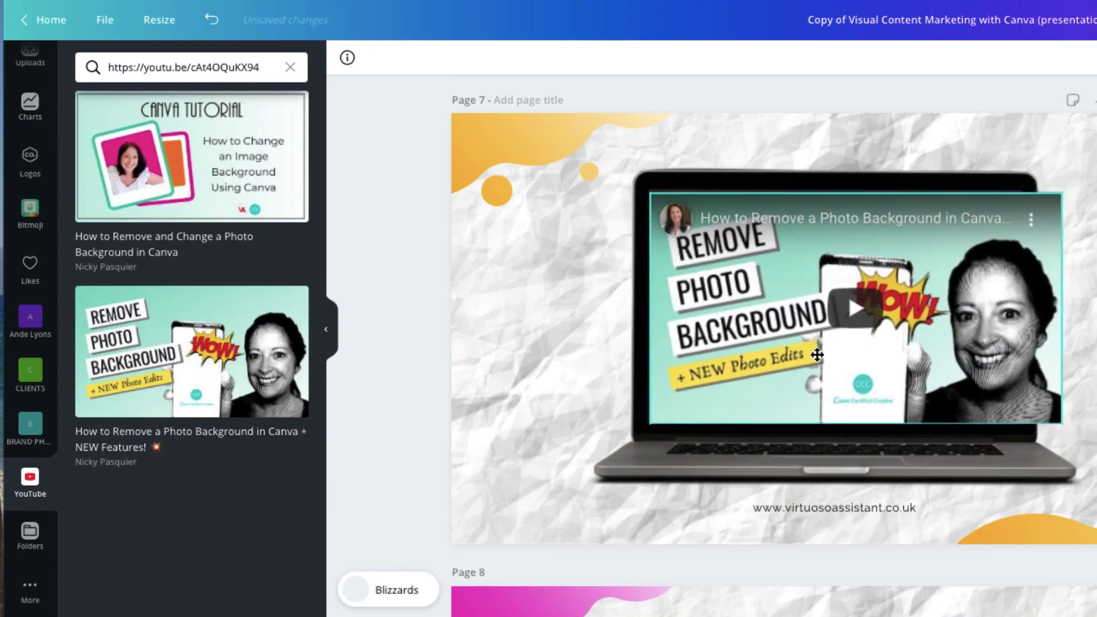
pyautogui.moveTo(1061, 193); pyautogui.dragTo(1020, 215)
pyautogui.moveTo(900, 313); pyautogui.dragTo(904, 305)
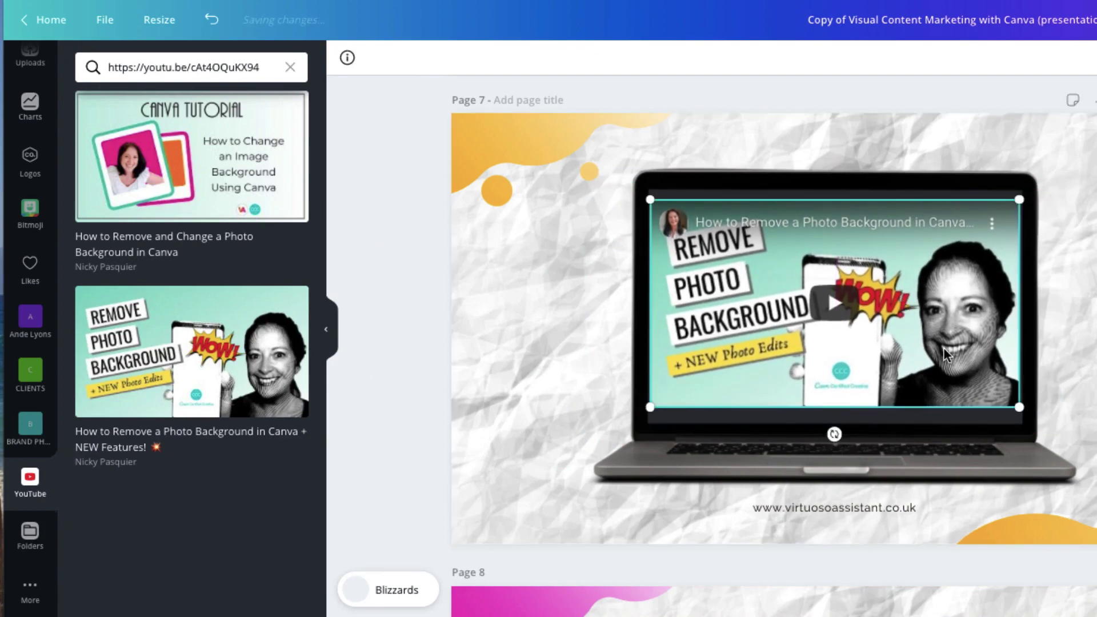
pyautogui.moveTo(946, 358); pyautogui.dragTo(946, 354)
pyautogui.click(568, 338)
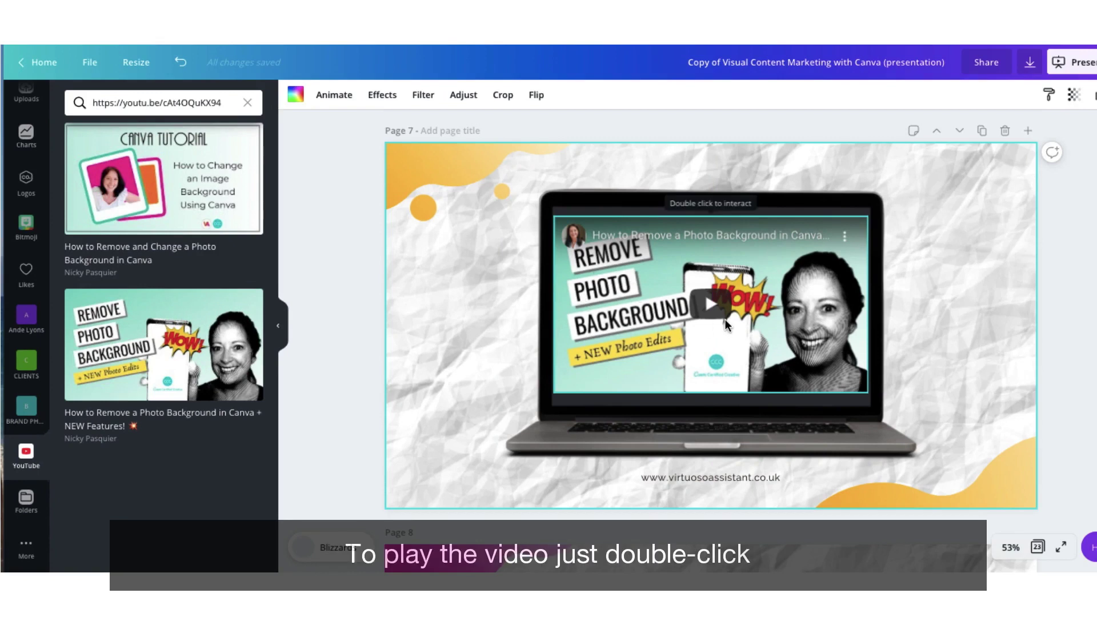
# Play the embedded YouTube video to check it, then deselect it
pyautogui.click(708, 302)
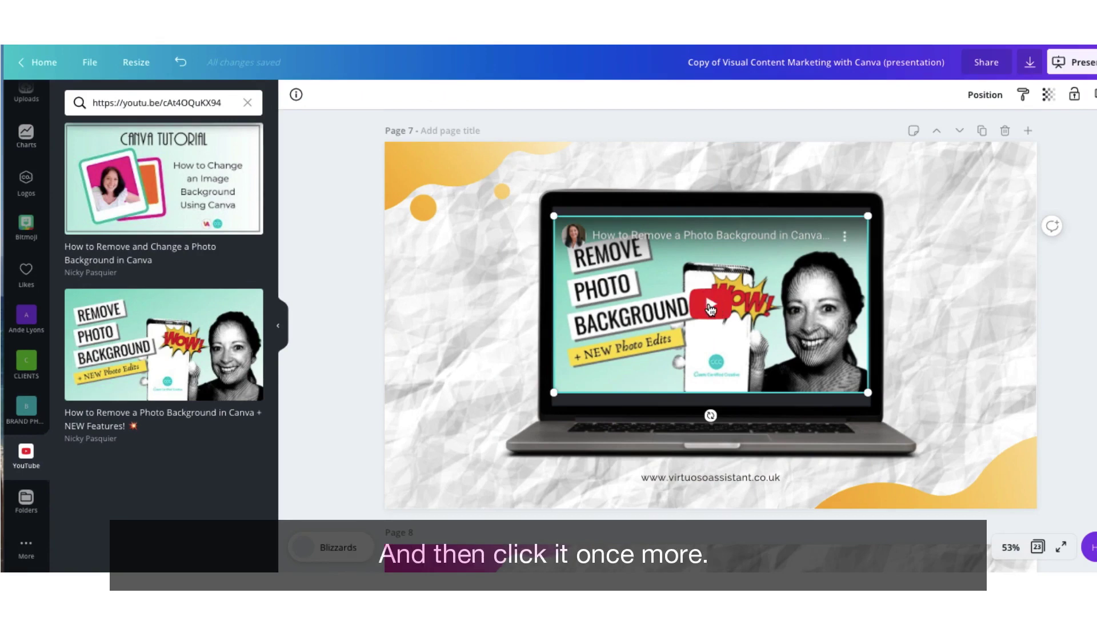
pyautogui.click(709, 307)
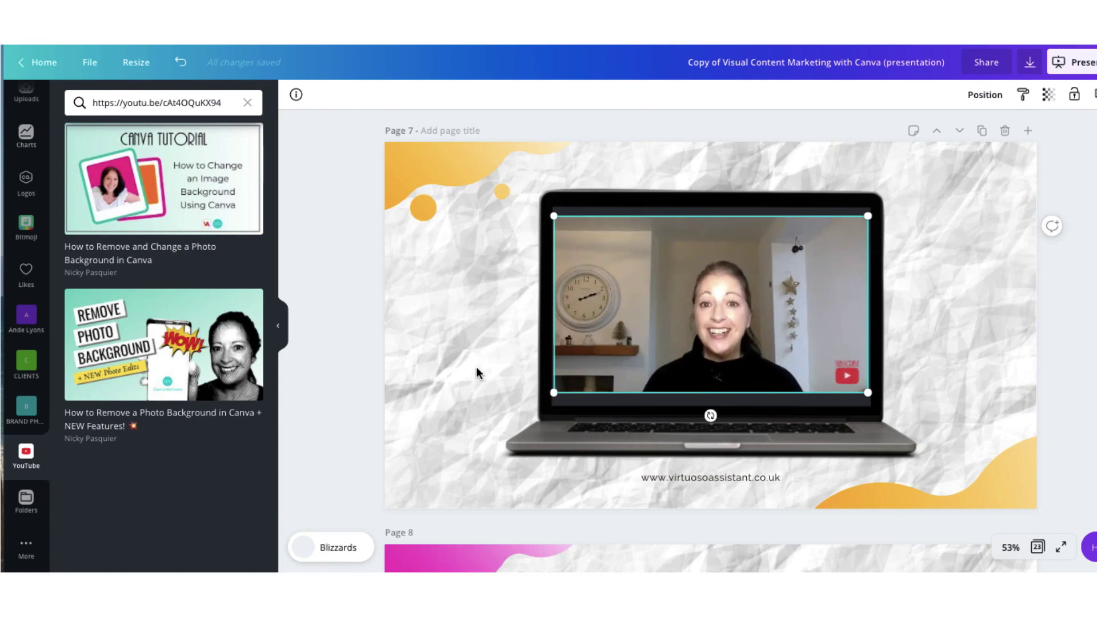
pyautogui.click(477, 368)
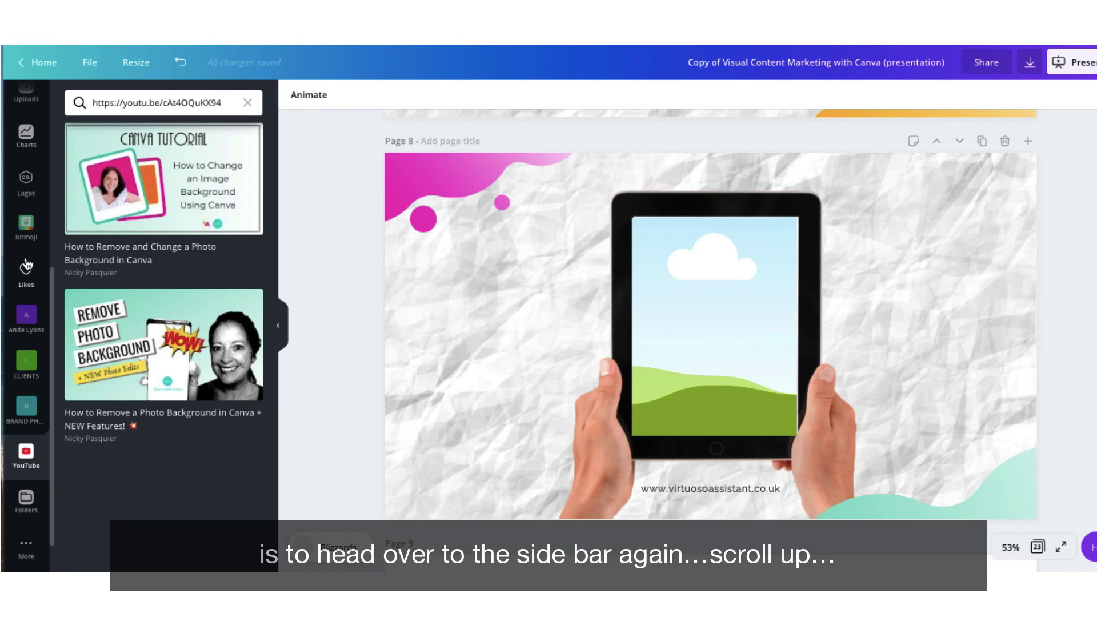
# Open the stock Videos library and filter it to Free videos only
pyautogui.scroll(5, 26, 264)
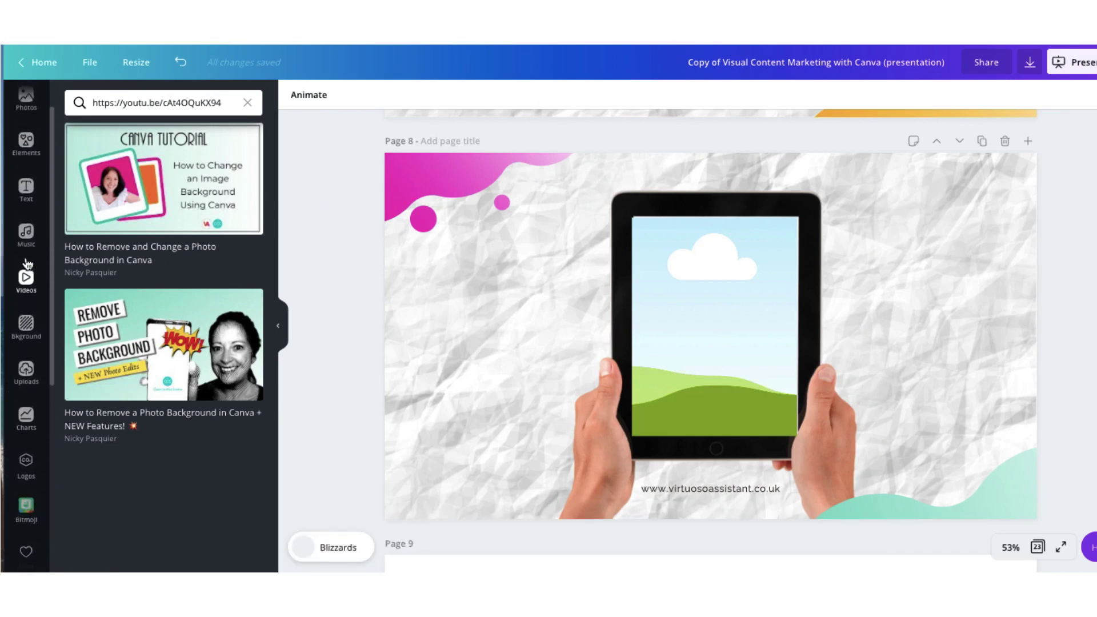
pyautogui.scroll(2, 27, 265)
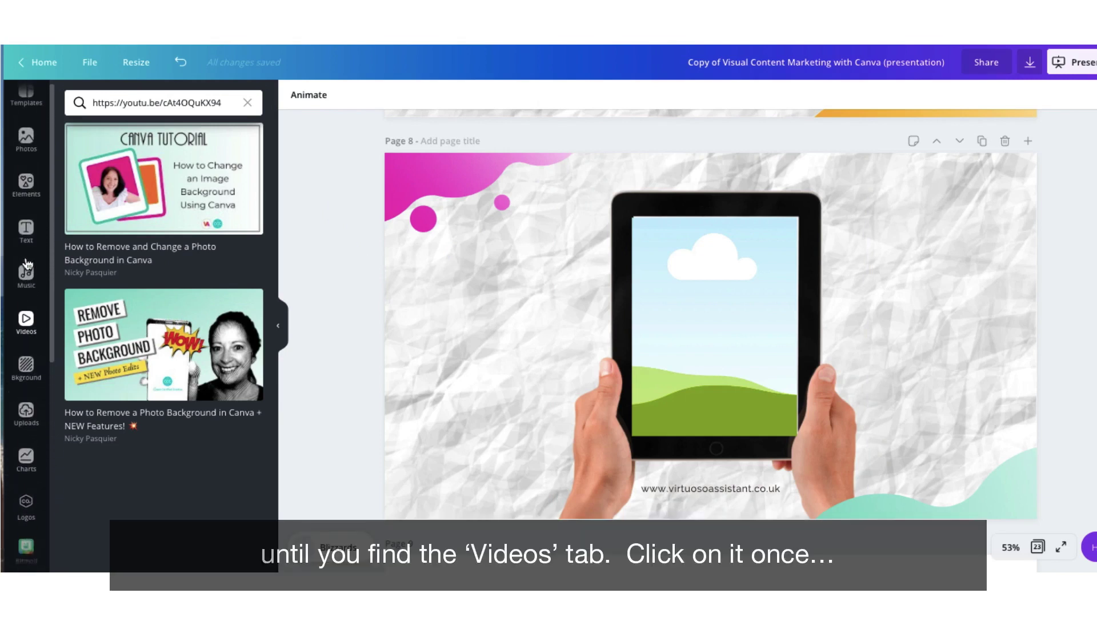
pyautogui.click(26, 327)
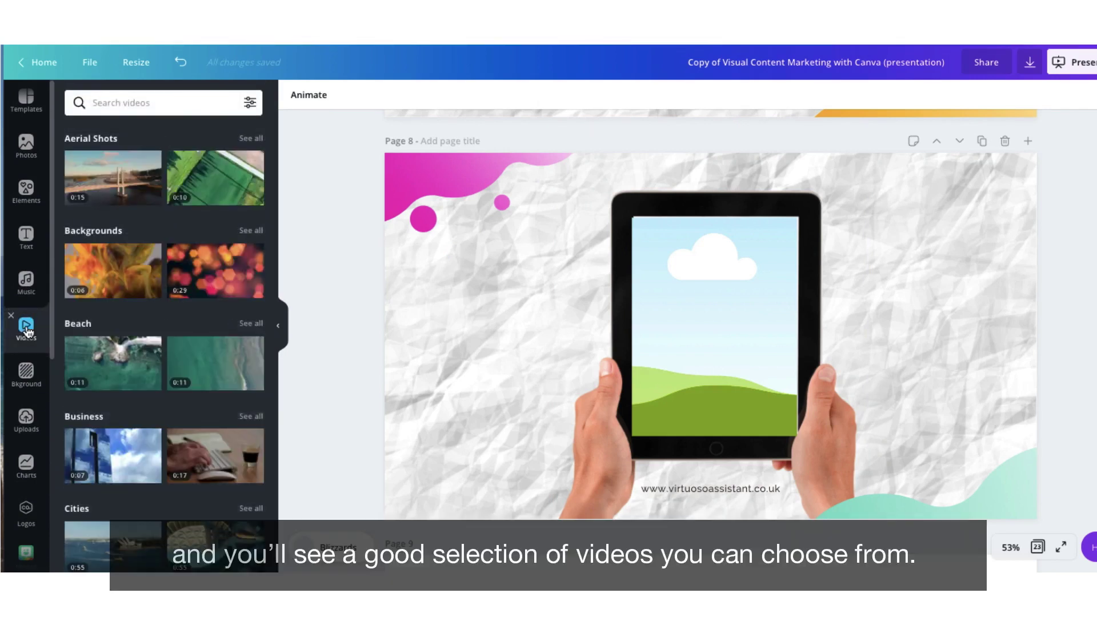
pyautogui.scroll(-4, 100, 206)
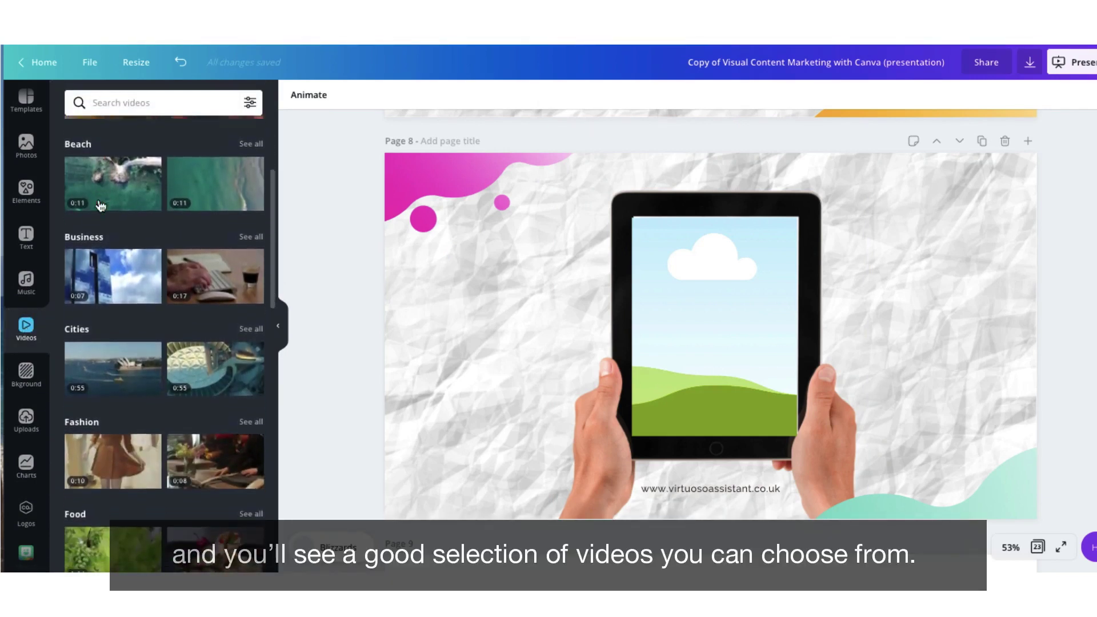
pyautogui.scroll(-3, 101, 206)
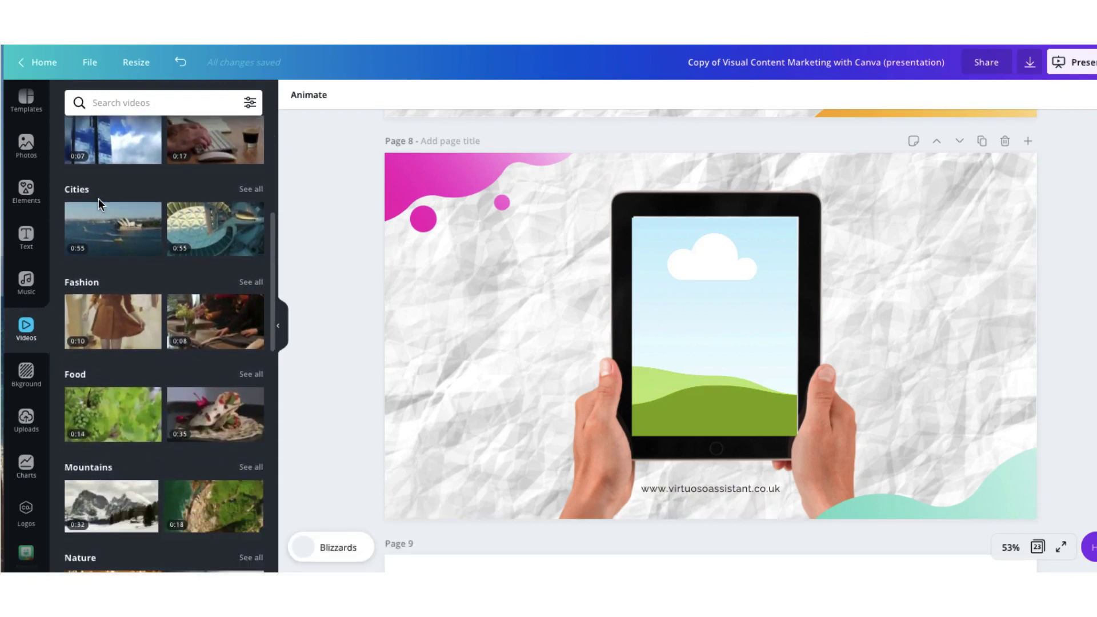
pyautogui.scroll(7, 99, 198)
pyautogui.click(250, 103)
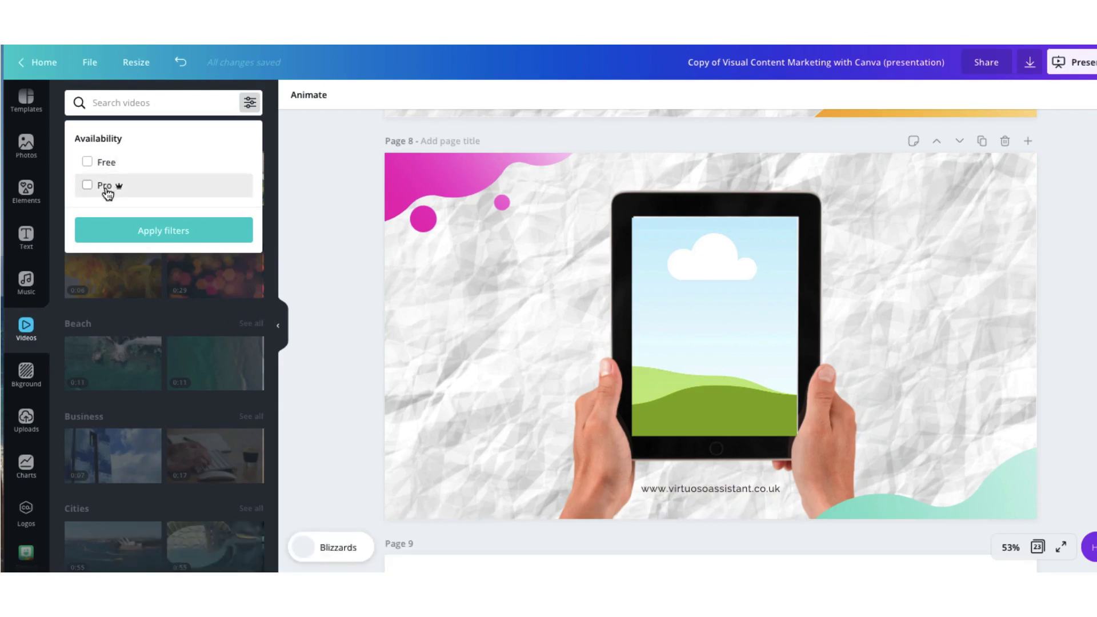
pyautogui.click(101, 171)
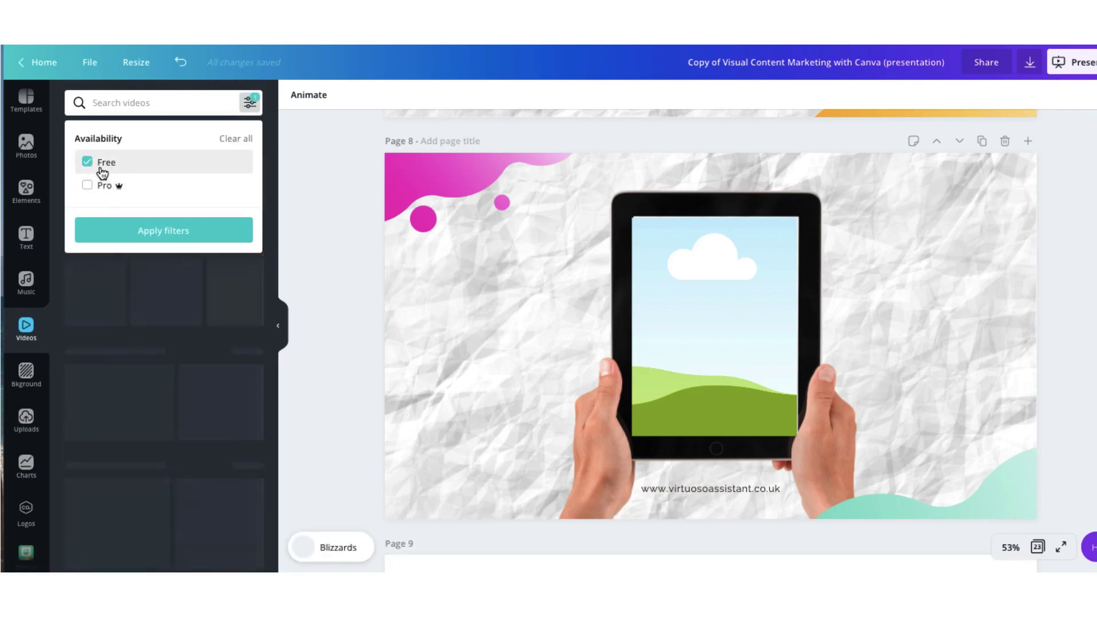
pyautogui.click(137, 229)
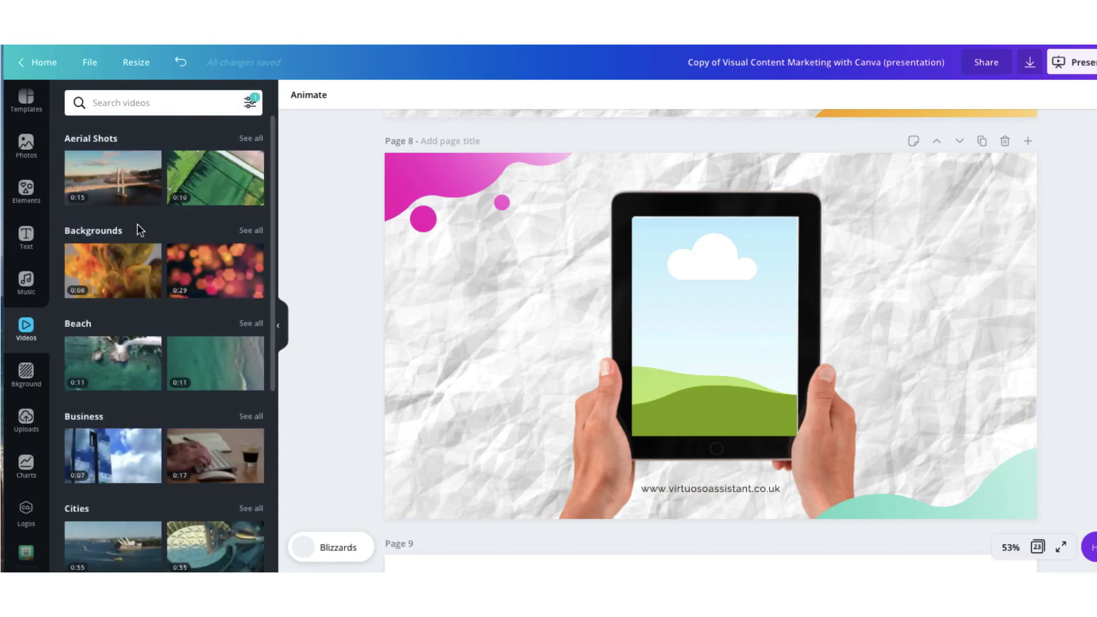
pyautogui.scroll(-2, 137, 229)
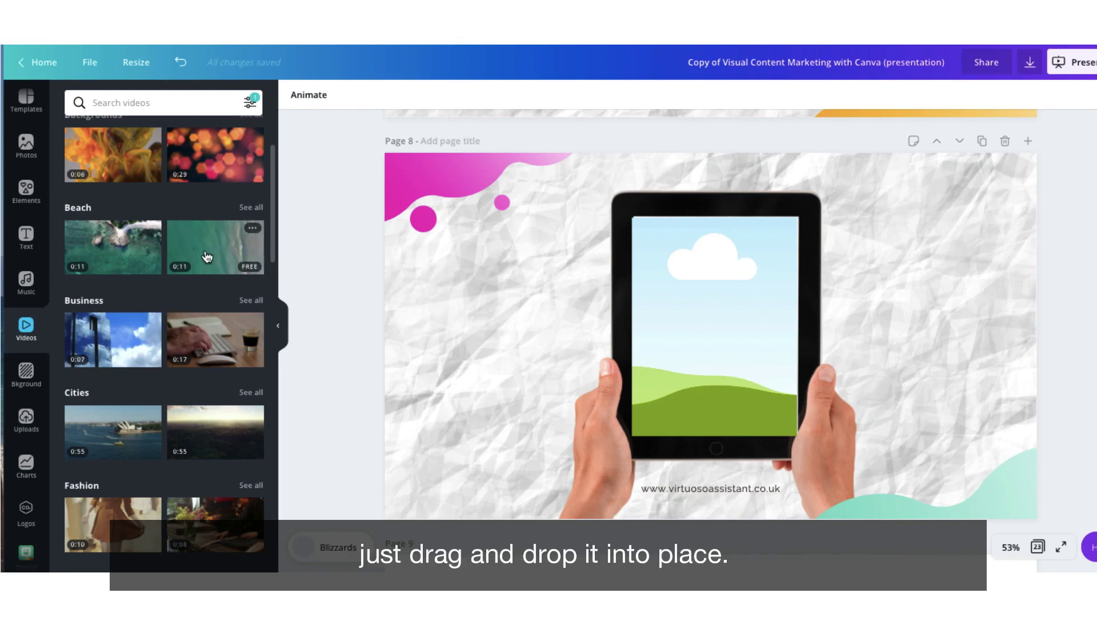
pyautogui.moveTo(207, 258); pyautogui.dragTo(681, 297)
pyautogui.click(688, 321)
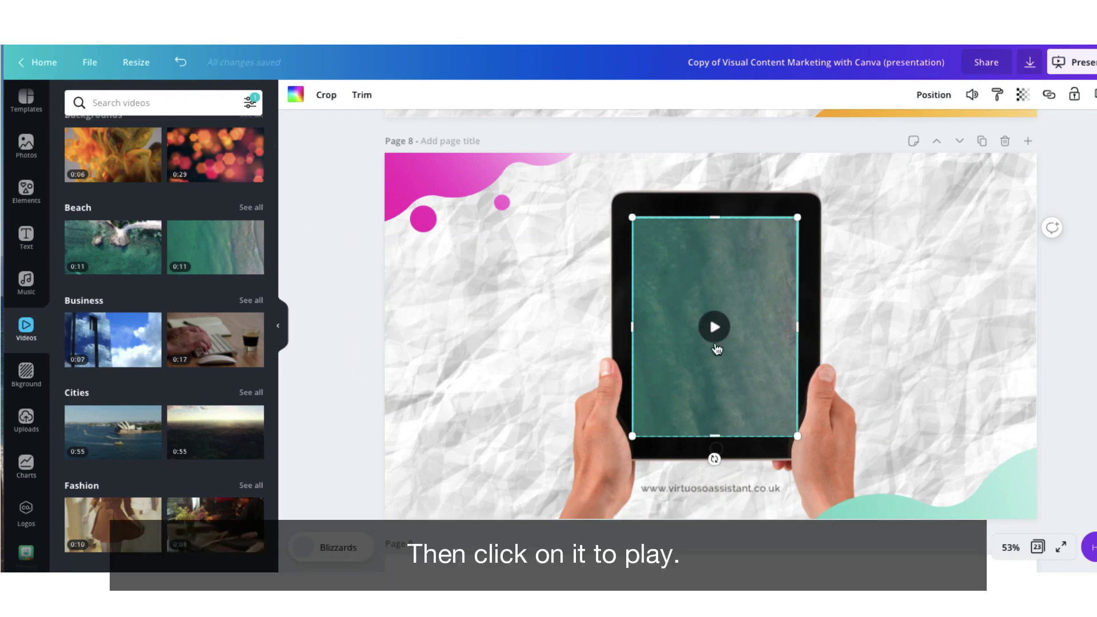
pyautogui.click(722, 336)
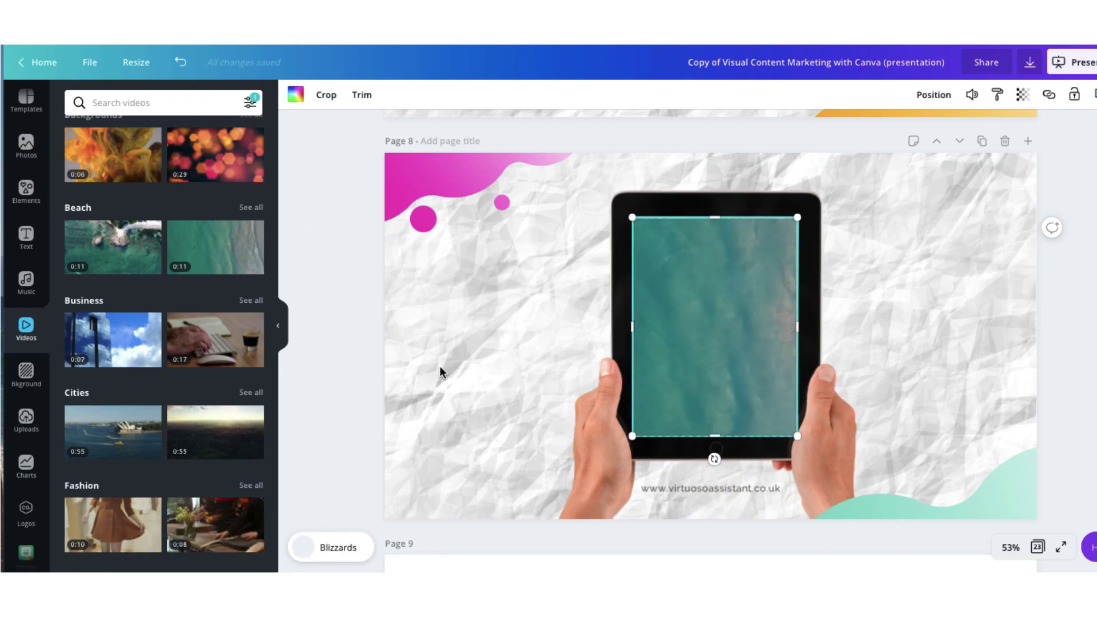
pyautogui.moveTo(741, 385)
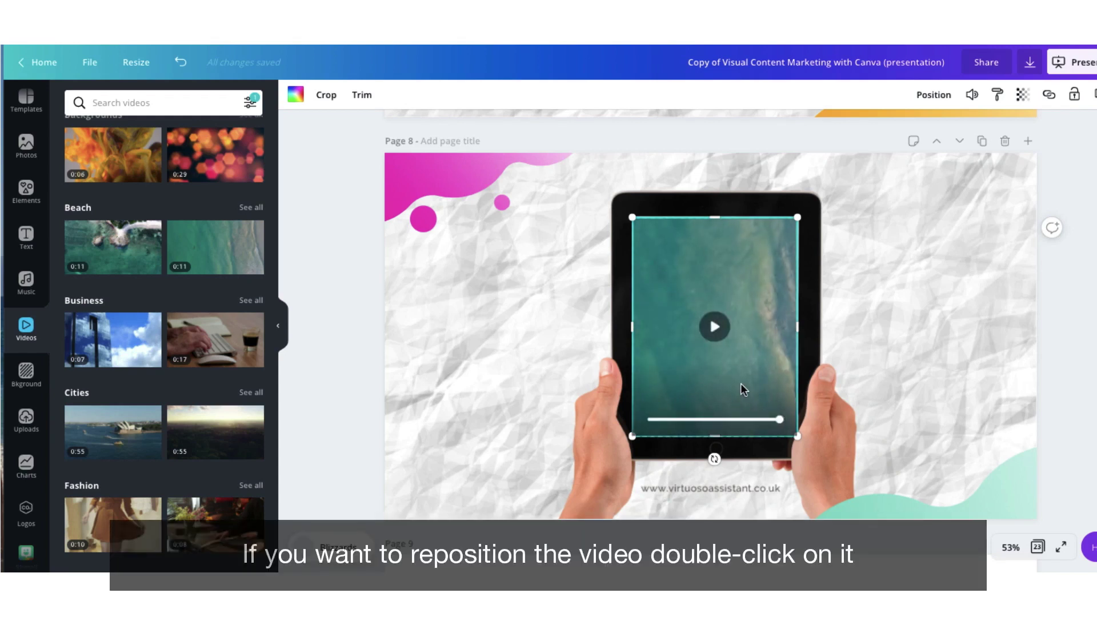
pyautogui.doubleClick(741, 384)
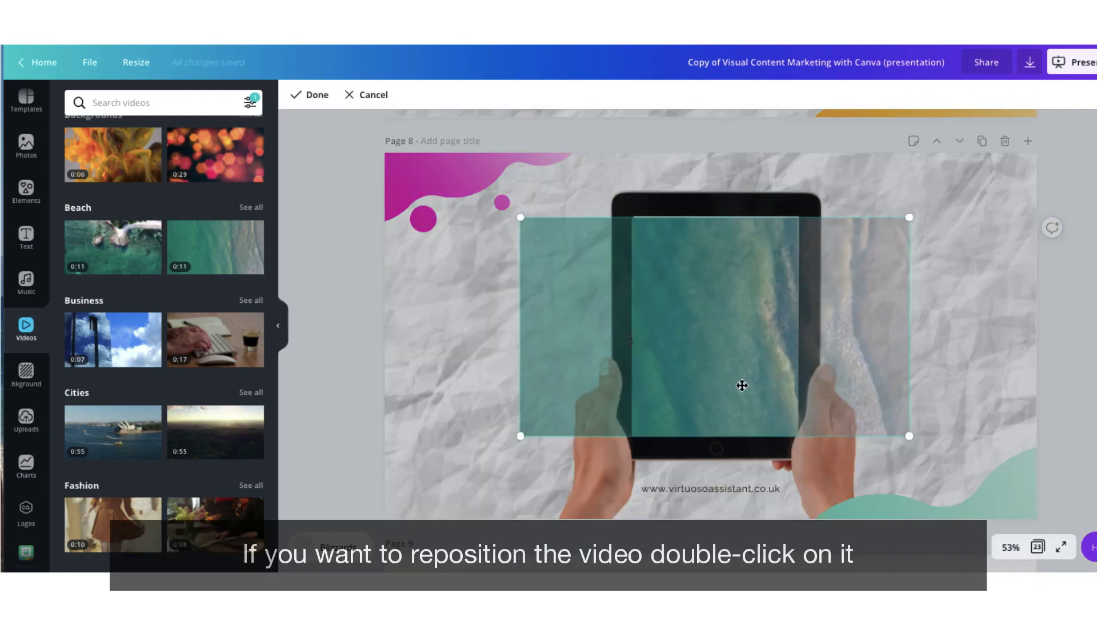
pyautogui.moveTo(741, 386); pyautogui.dragTo(608, 380)
pyautogui.click(908, 380)
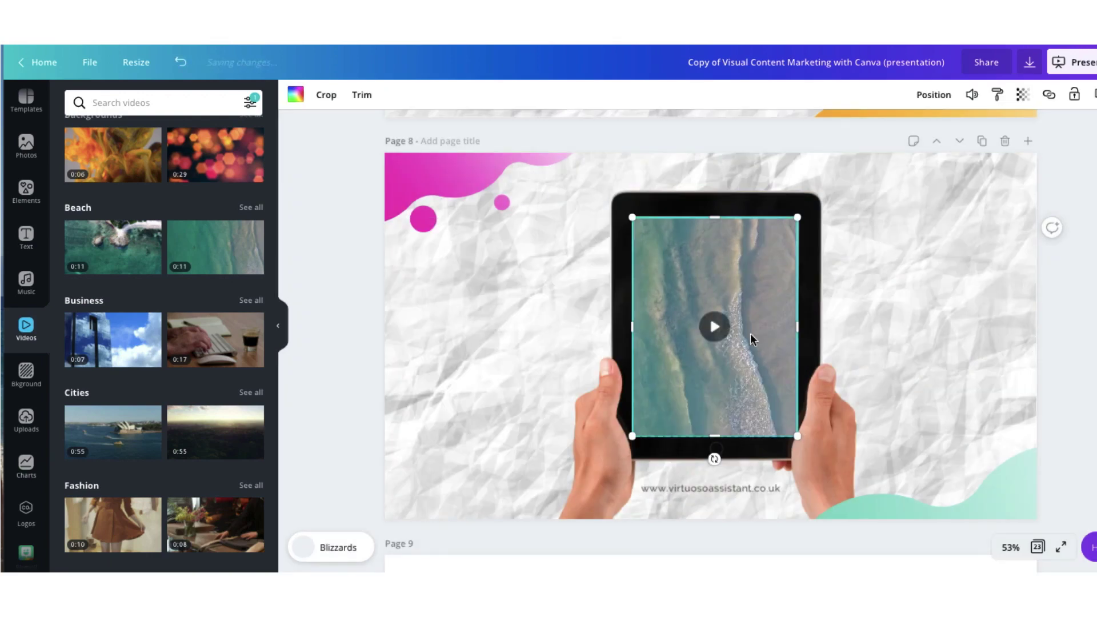
pyautogui.click(711, 321)
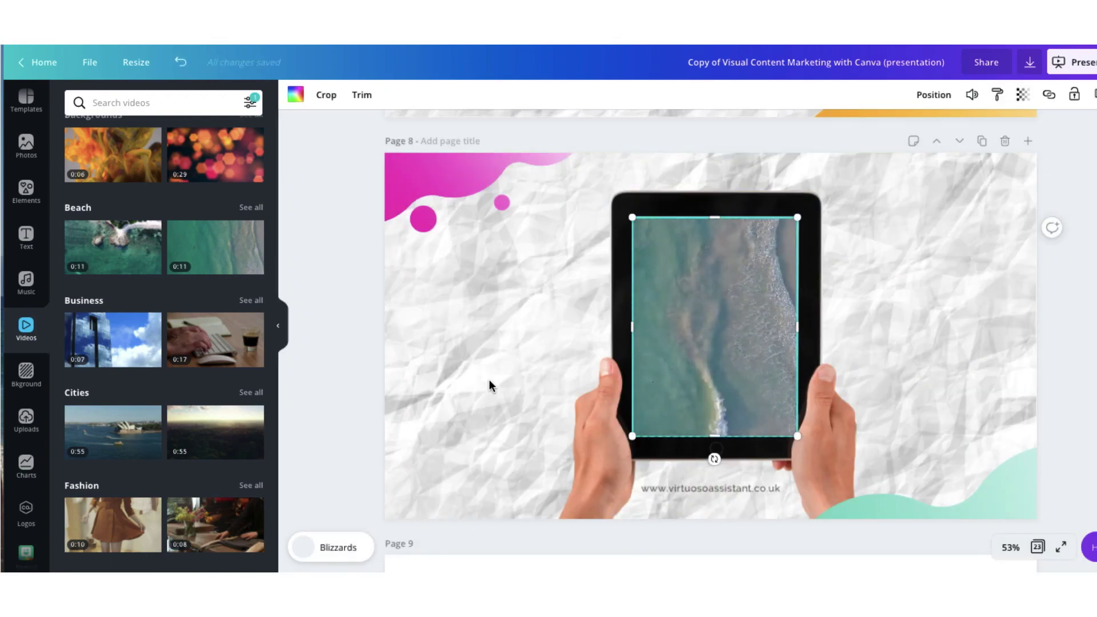
pyautogui.click(490, 379)
pyautogui.click(359, 355)
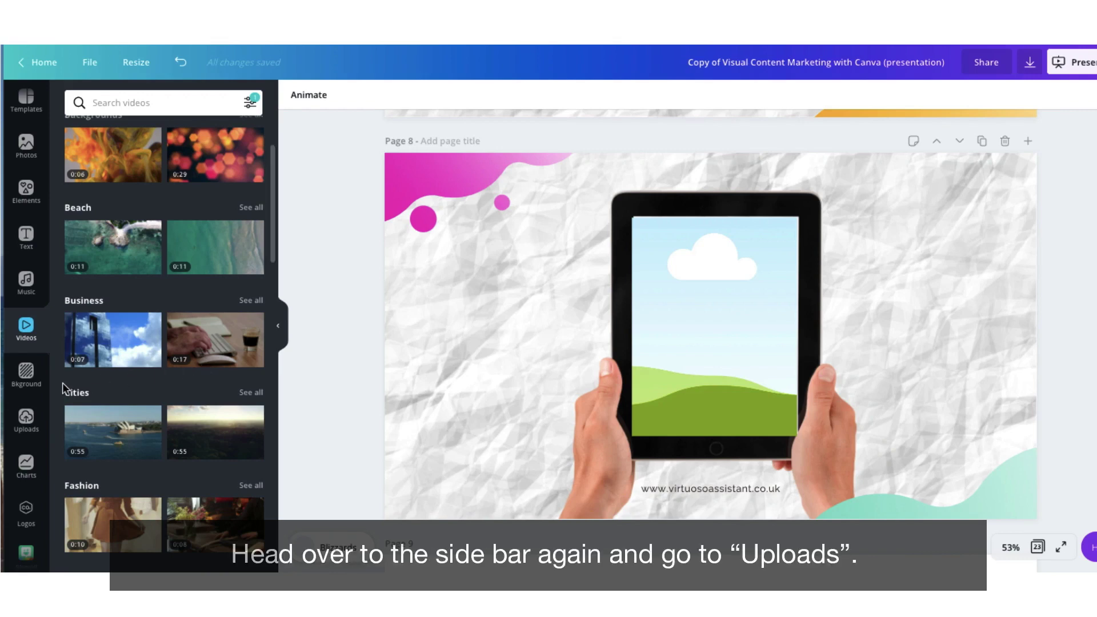
# Drag the 0:15 uploaded holiday video into the page 8 tablet frame and play it
pyautogui.click(23, 421)
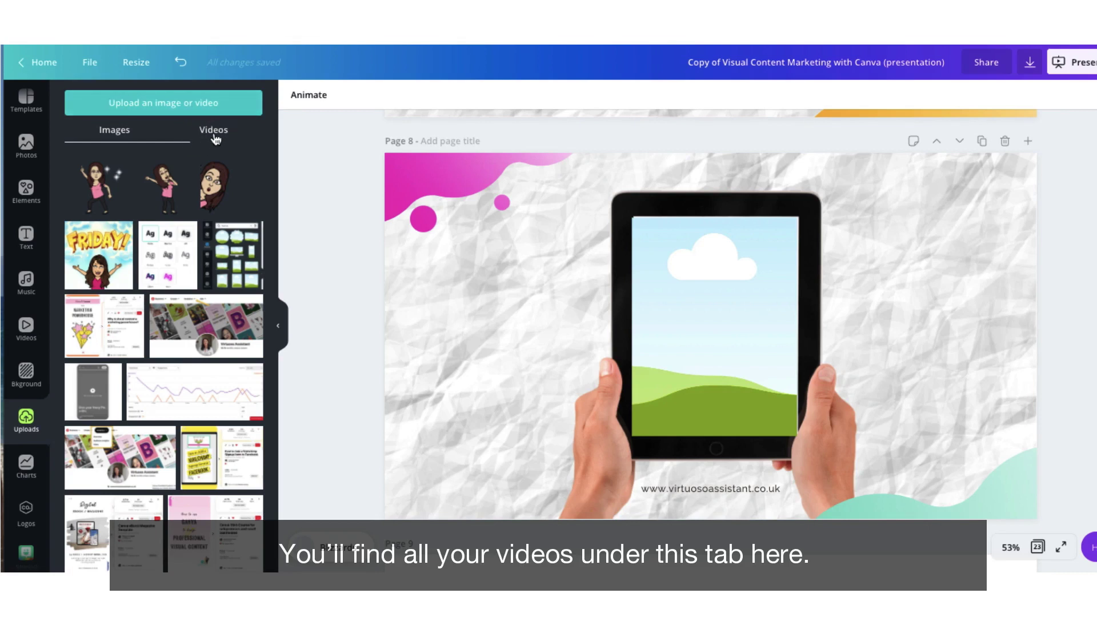
pyautogui.click(216, 137)
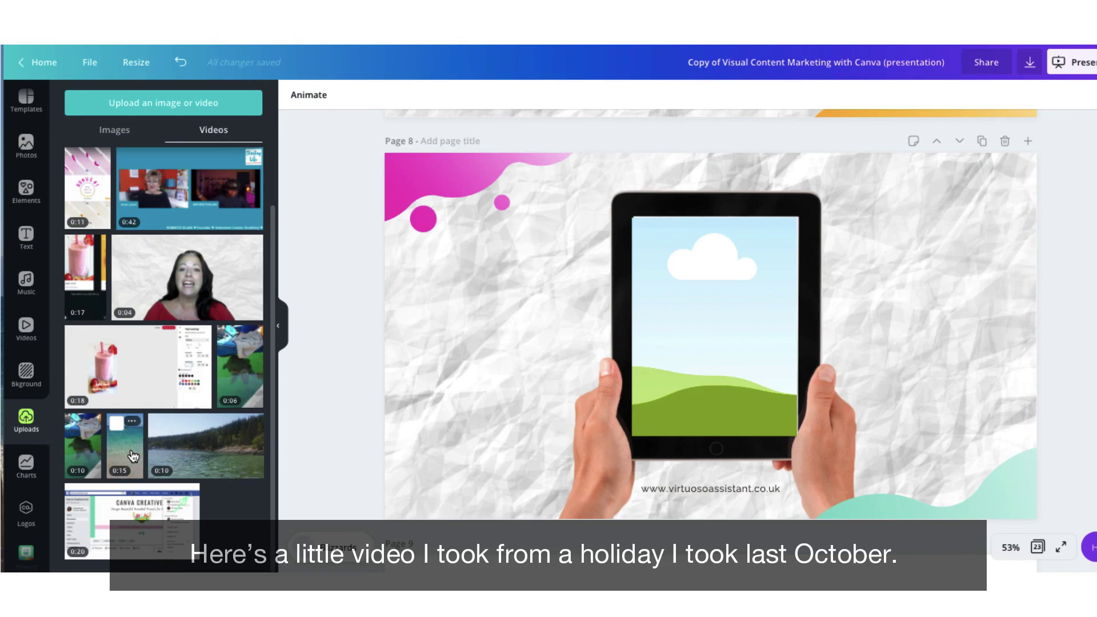
pyautogui.moveTo(133, 455); pyautogui.dragTo(694, 334)
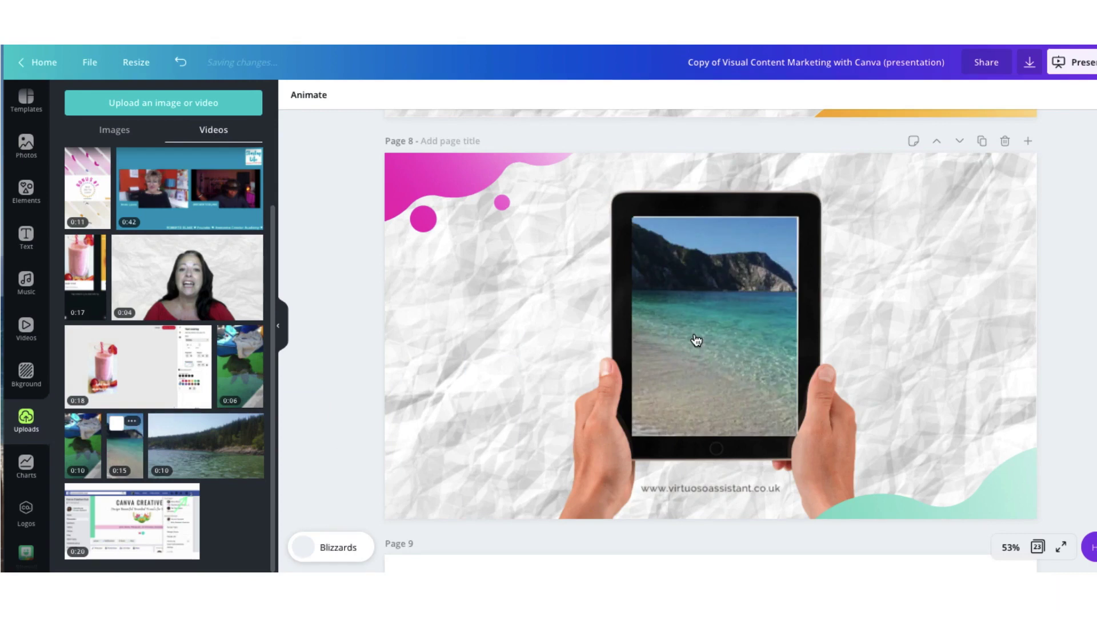
pyautogui.click(718, 348)
pyautogui.click(715, 334)
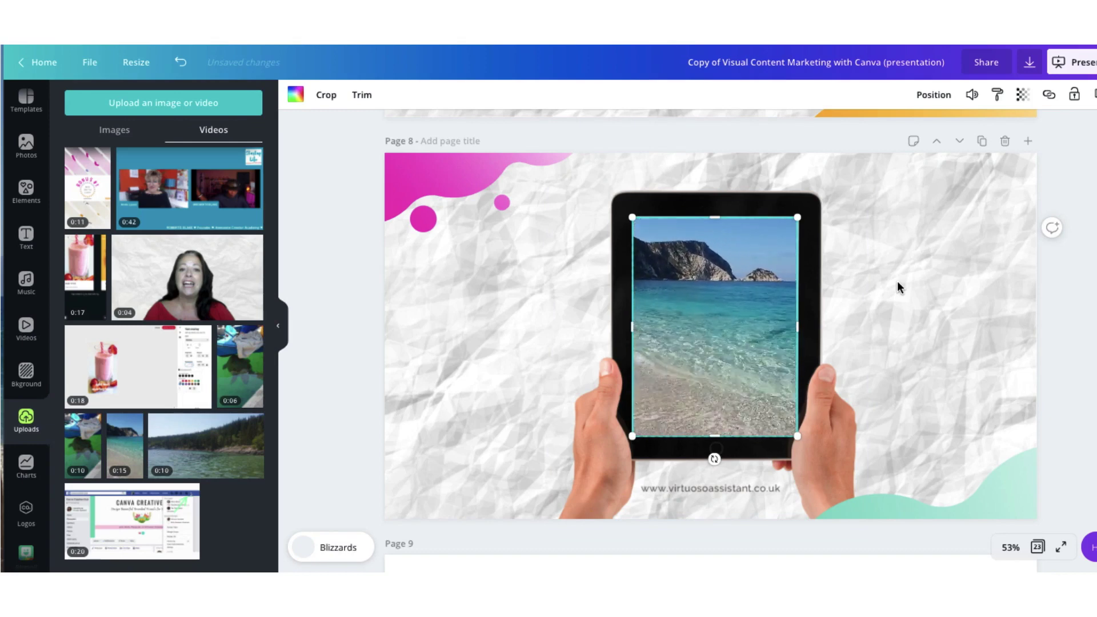
pyautogui.click(918, 314)
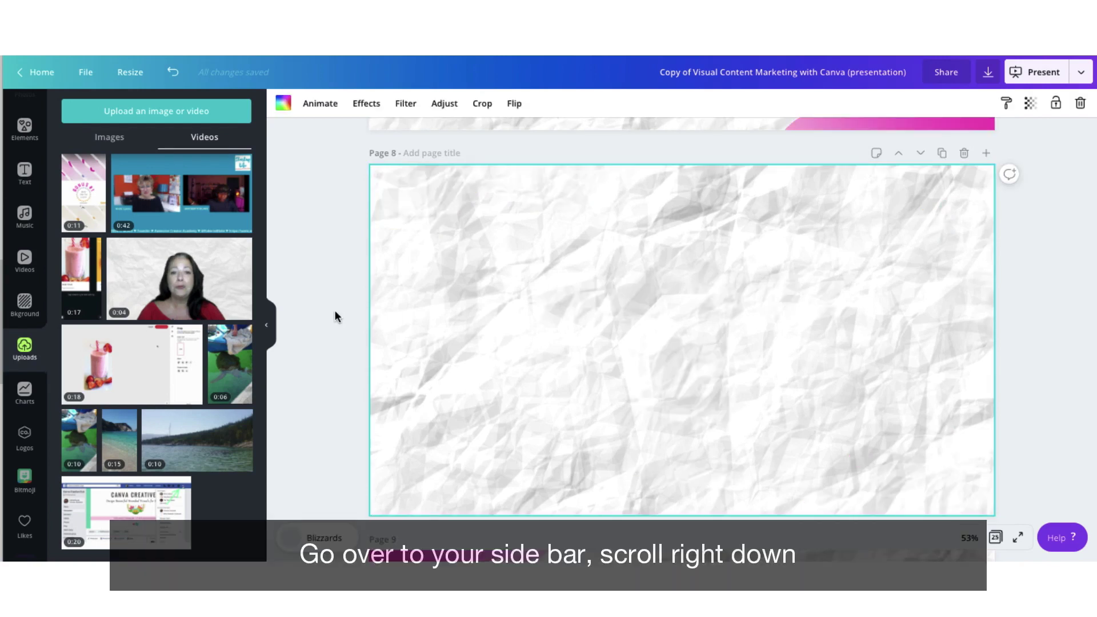
# Open the GIPHY app from the More list of apps and integrations
pyautogui.scroll(-5, 20, 350)
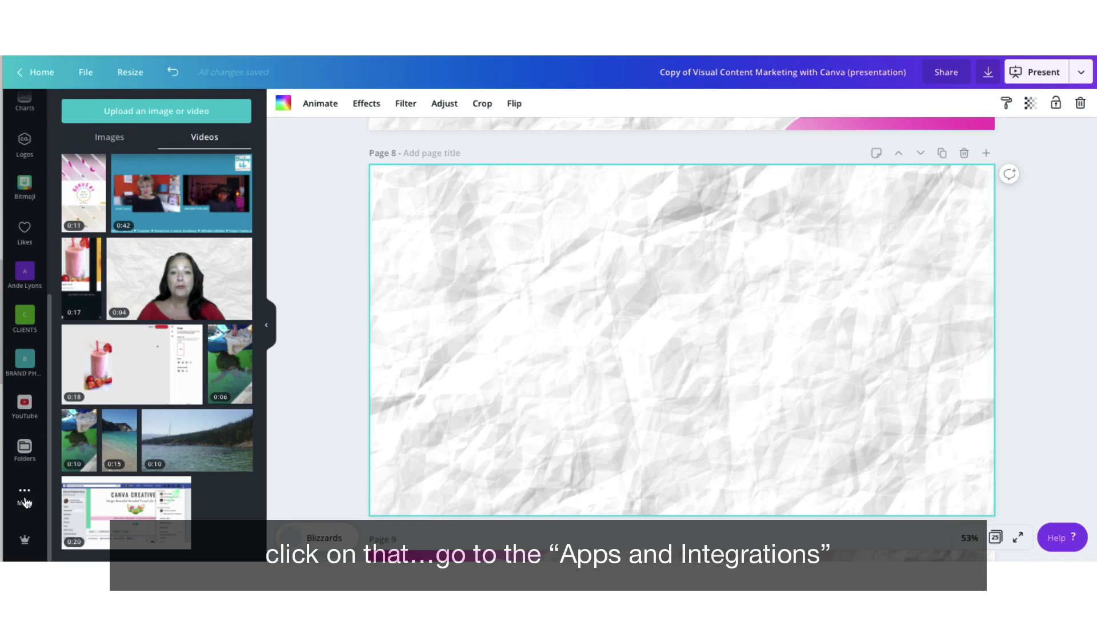
pyautogui.click(25, 502)
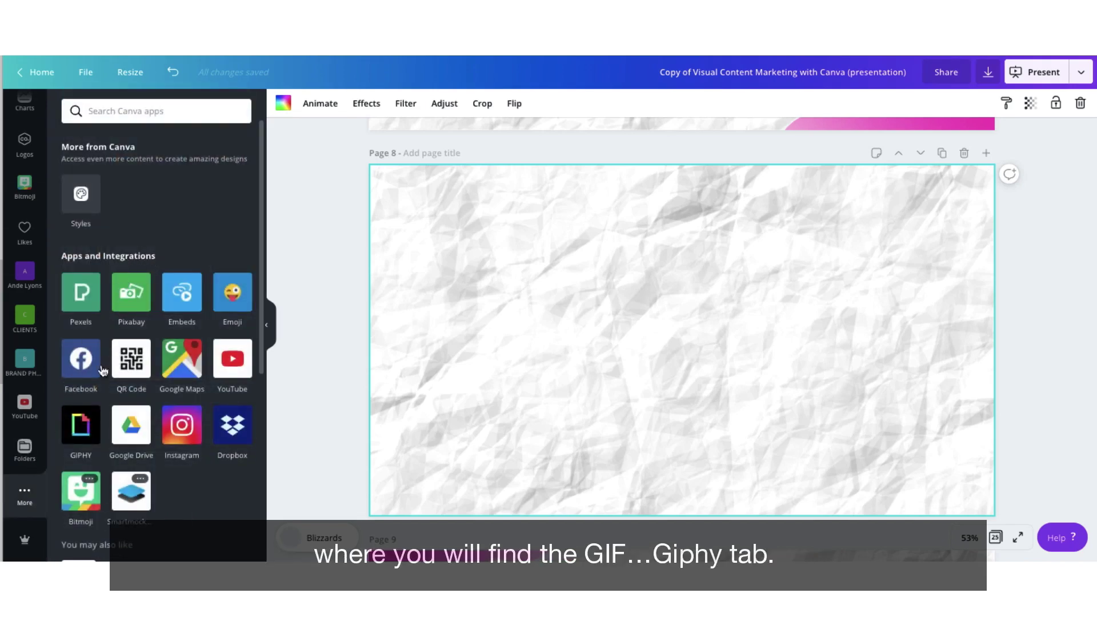
pyautogui.click(81, 428)
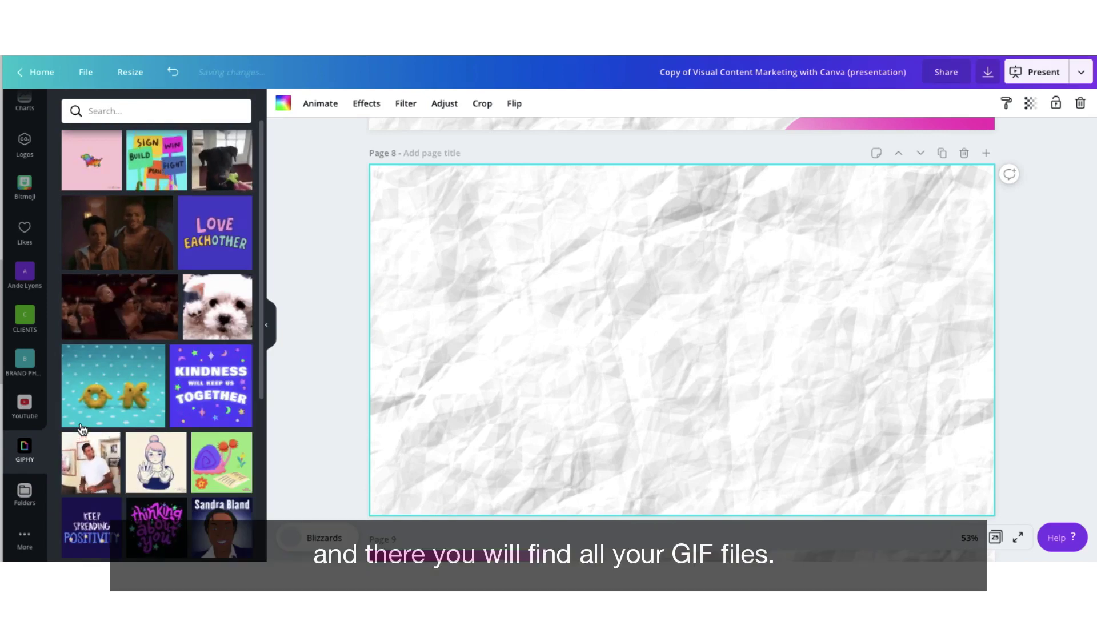
# Search GIPHY for 'coffee' GIFs
pyautogui.scroll(-5, 82, 429)
pyautogui.scroll(-2, 82, 429)
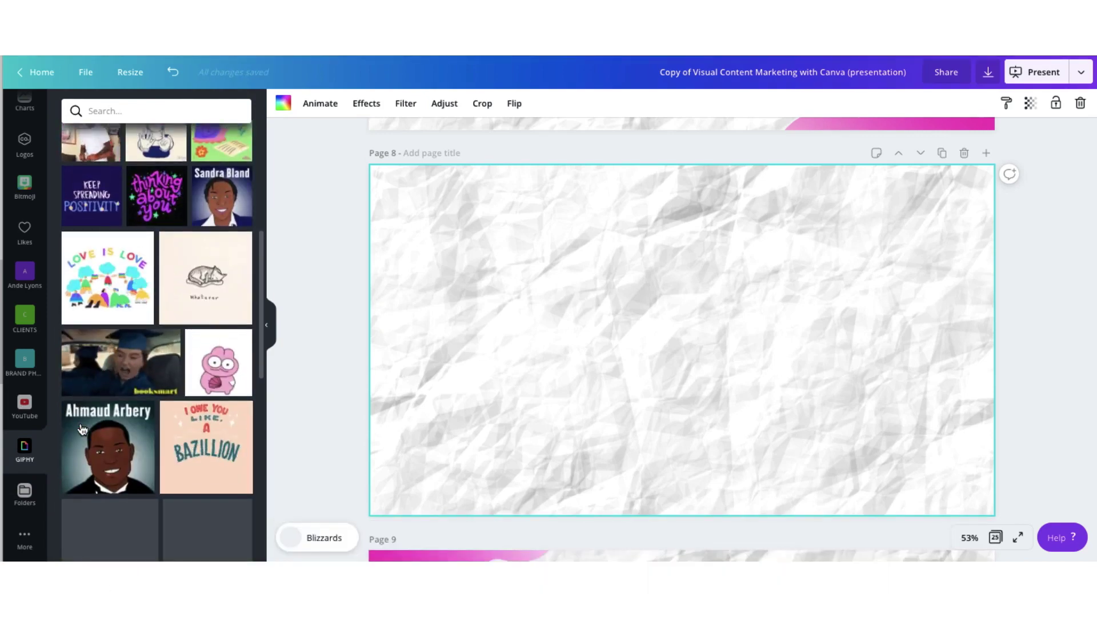
pyautogui.scroll(6, 81, 428)
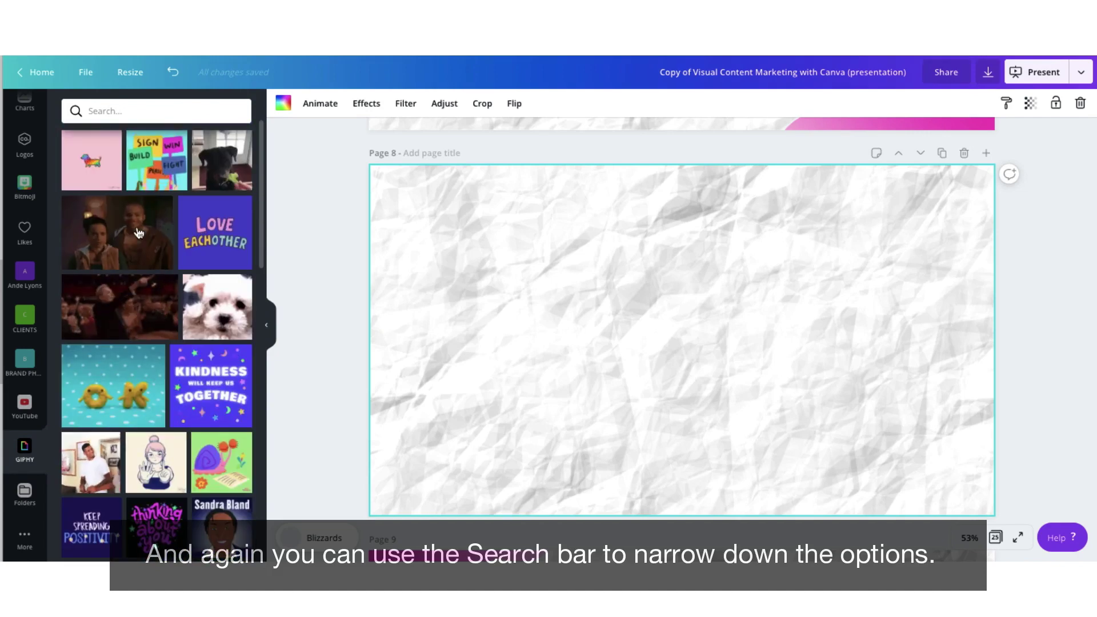
pyautogui.click(138, 112)
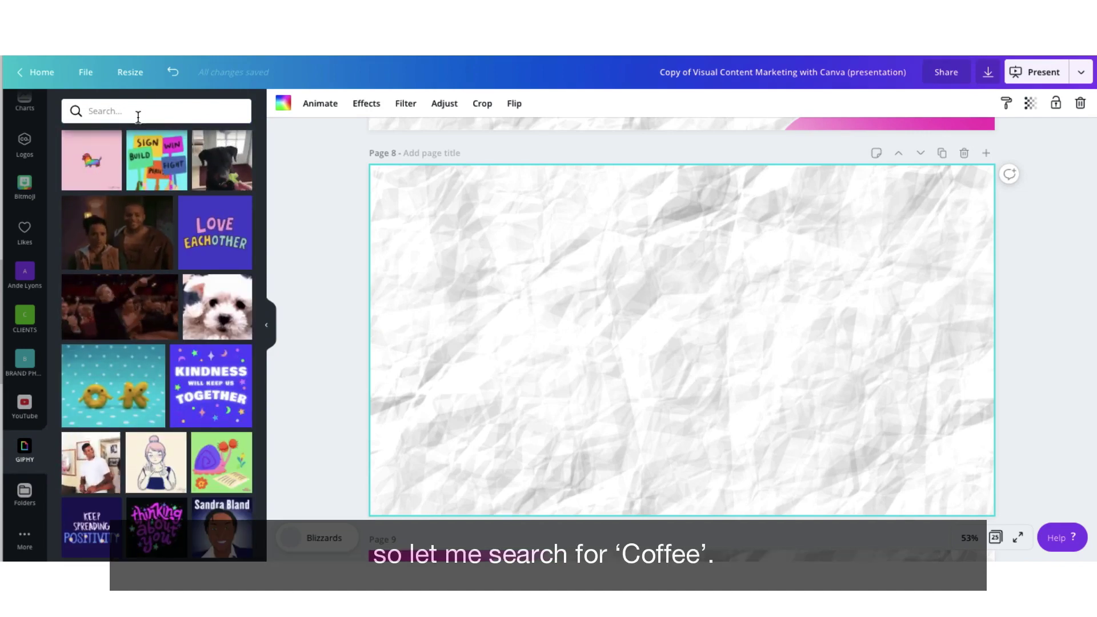
pyautogui.write('coffee')
pyautogui.press('Return')
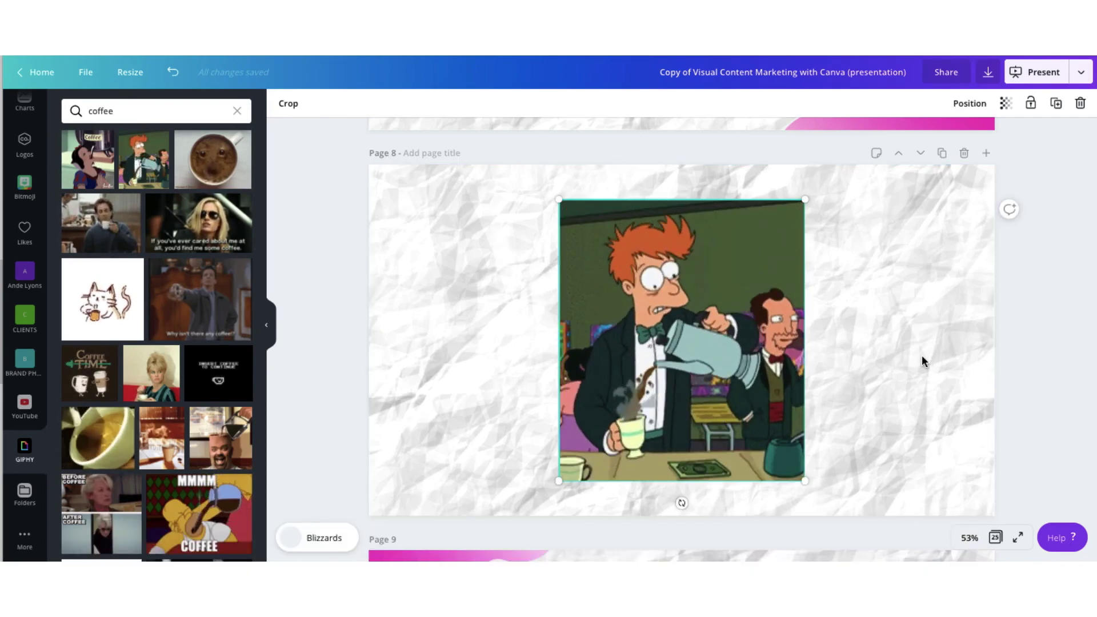
# Place the cartoon coffee-pouring GIF on page 8, then deselect it
pyautogui.click(749, 400)
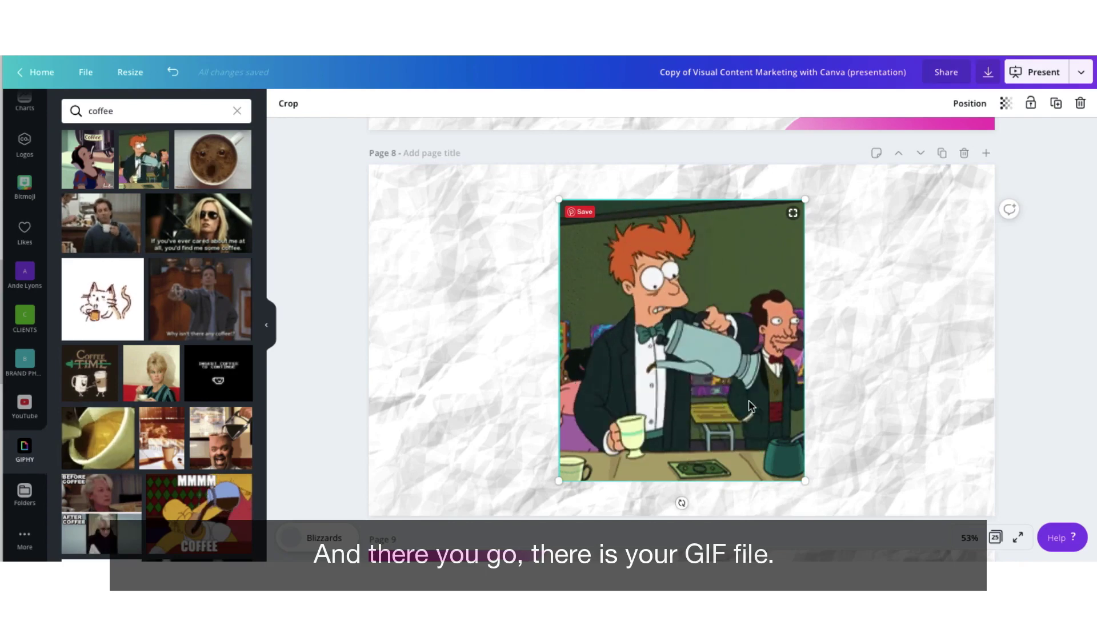
pyautogui.click(869, 361)
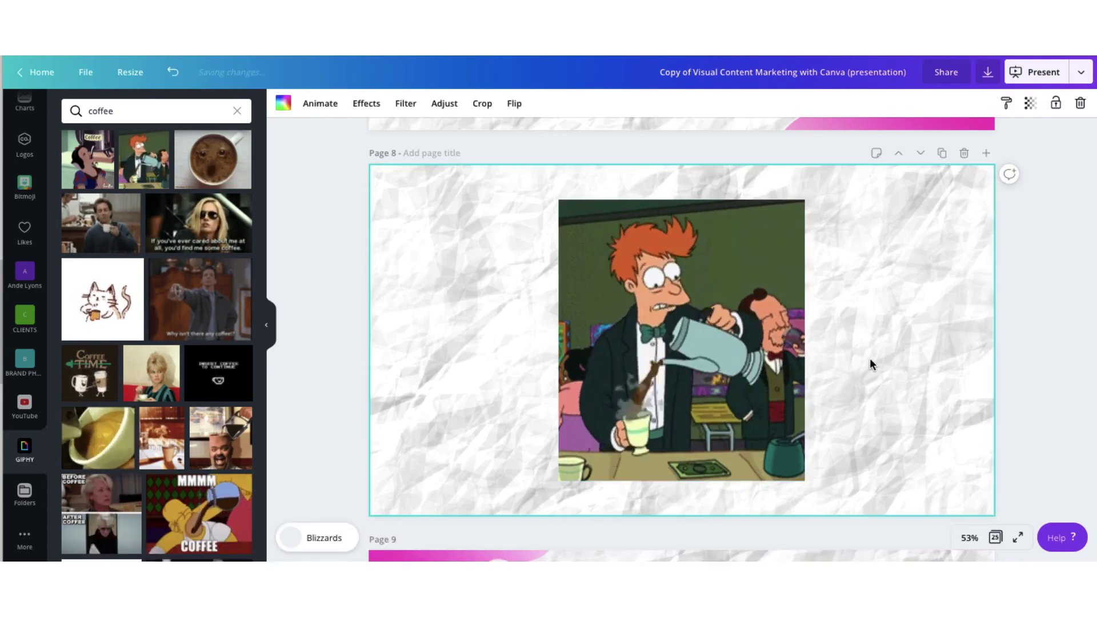